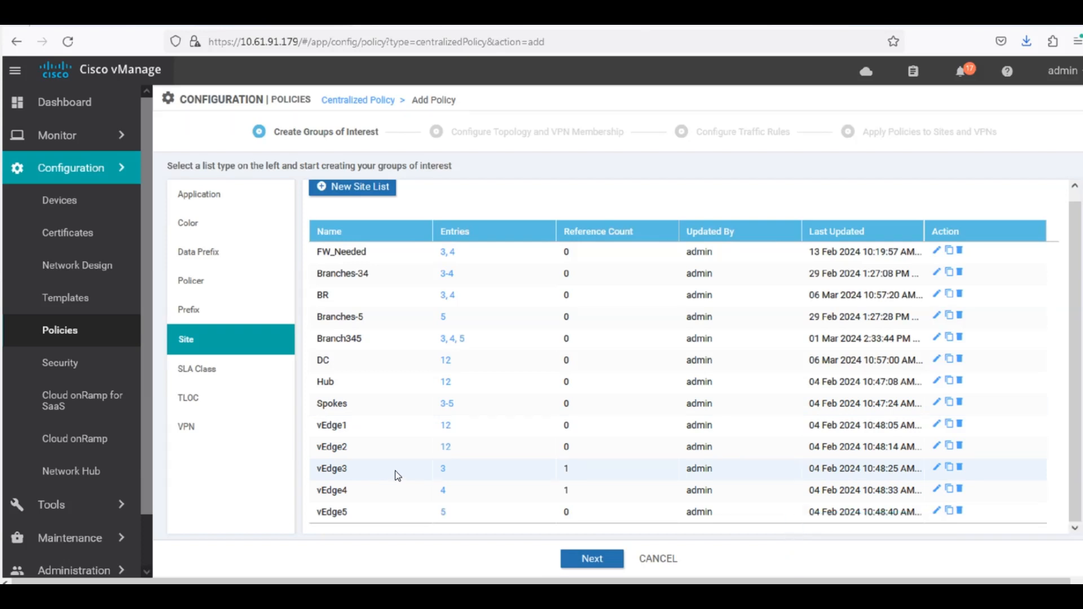
- Proceed to the topology and VPN membership stage and start a new Custom Control (Route & TLOC) topology
{"action": "left_click", "coordinate": [602, 558]}
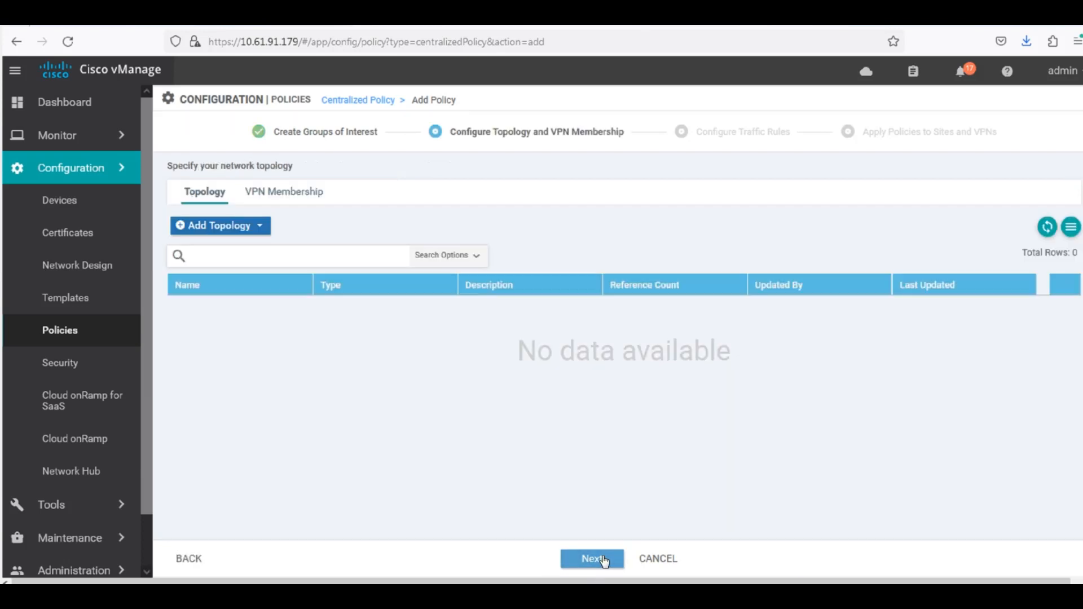
{"action": "left_click", "coordinate": [257, 225]}
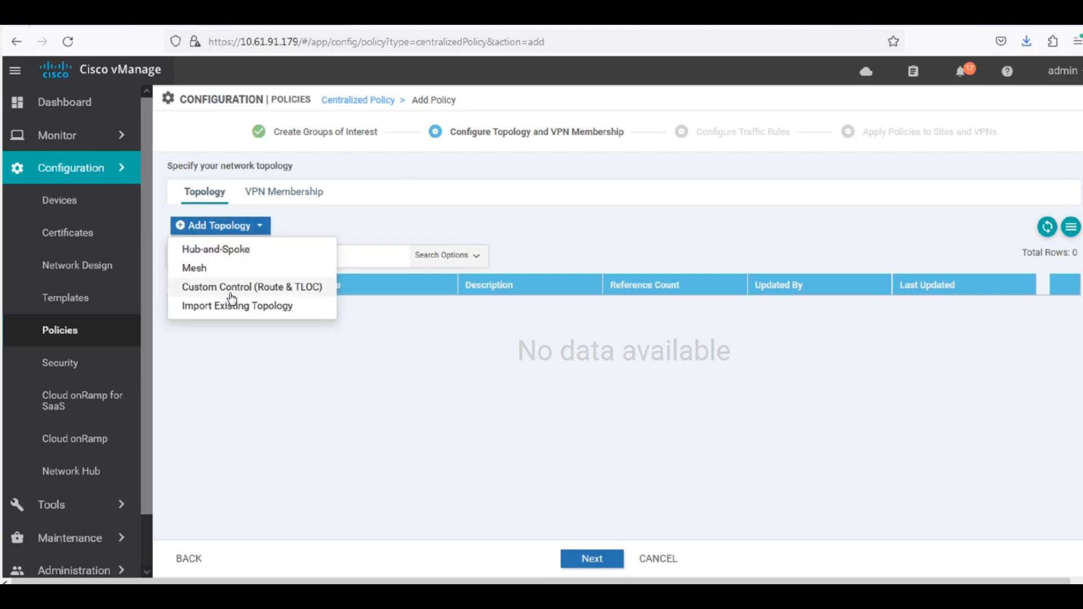
{"action": "left_click", "coordinate": [232, 289]}
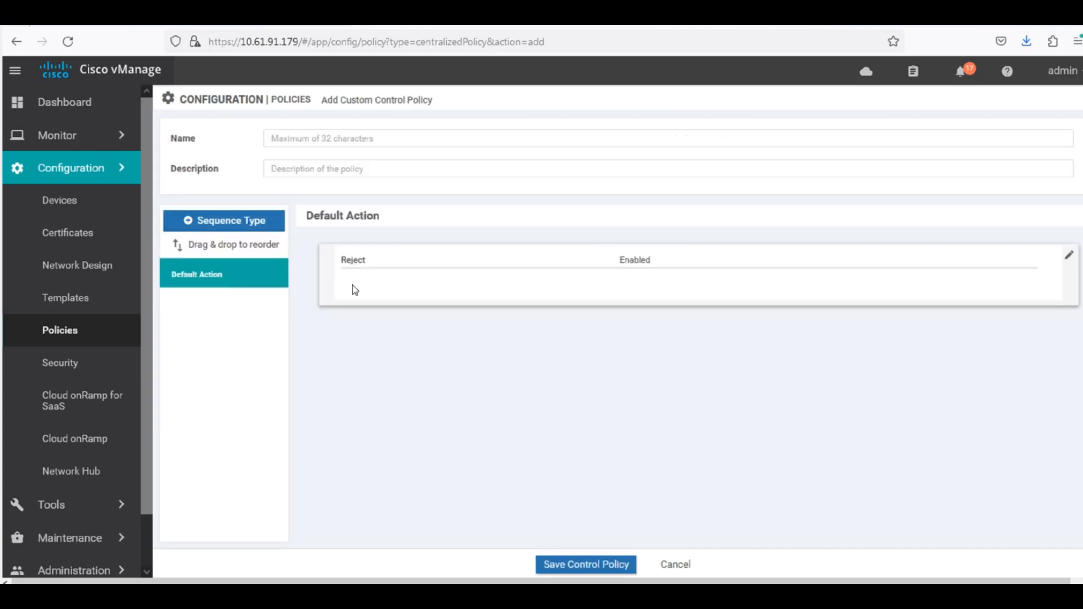
- Enter EXPORT-TOPOLOGY as both the name and the description of the custom control policy
{"action": "left_click", "coordinate": [325, 138]}
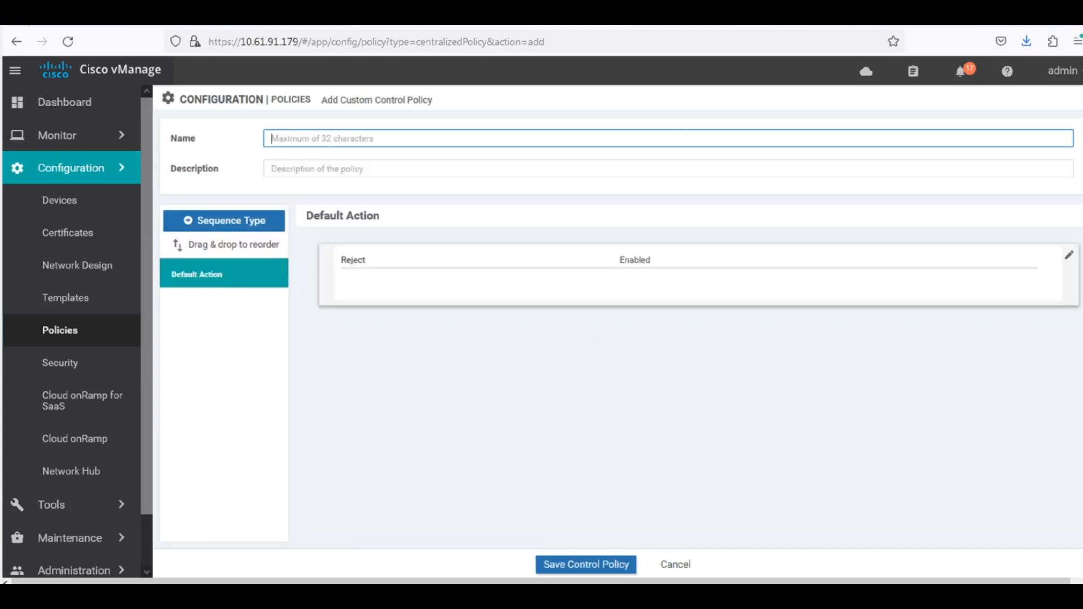
{"action": "type", "text": "EXPORT-TOPOLOGY"}
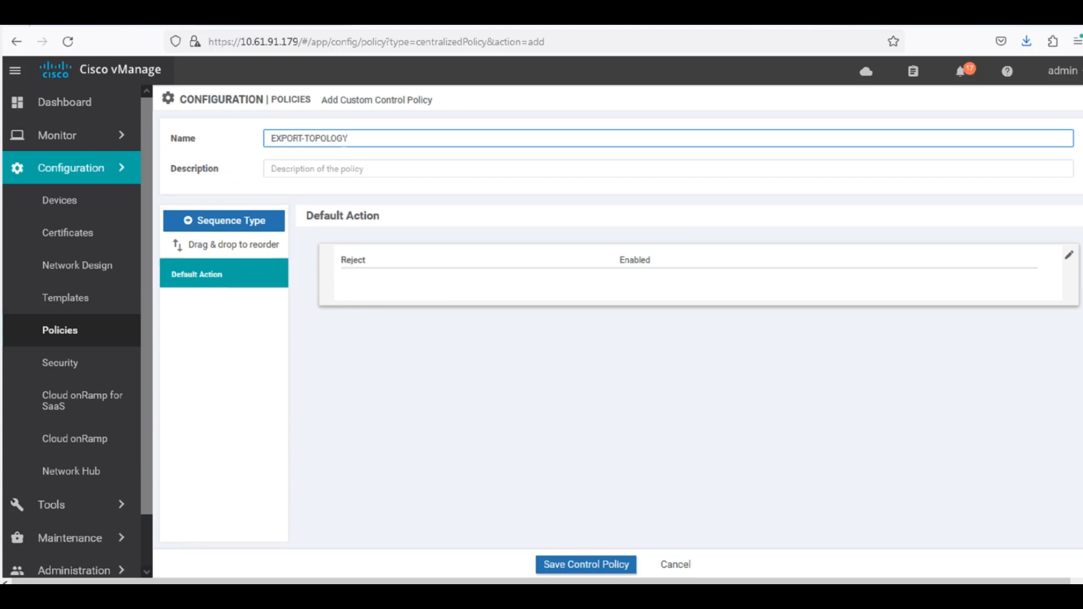
{"action": "key", "text": "ctrl+a"}
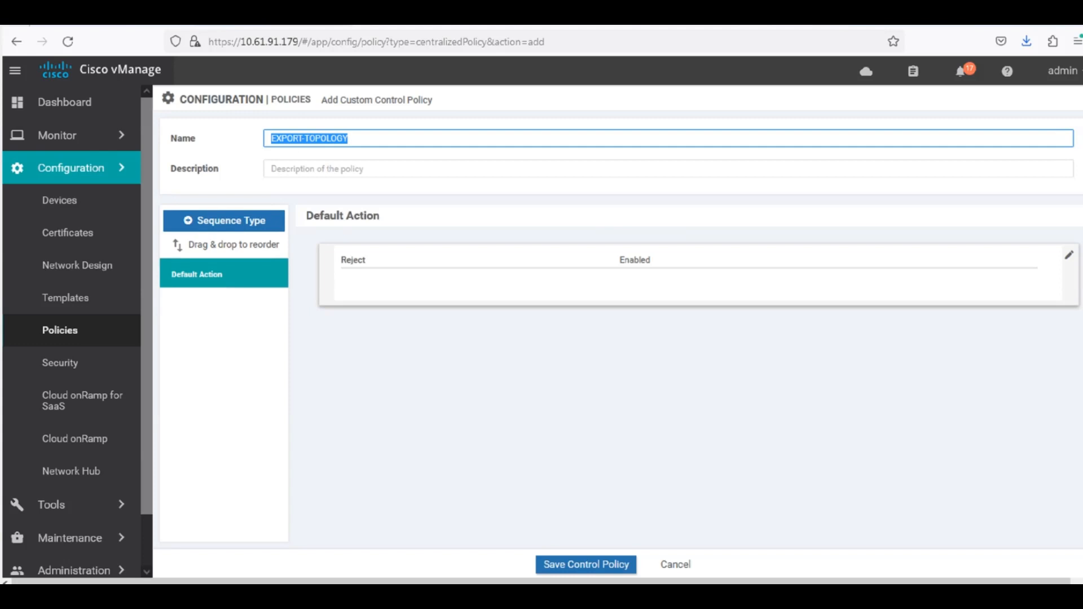
{"action": "key", "text": "ctrl+c"}
{"action": "key", "text": "Tab"}
{"action": "key", "text": "ctrl+v"}
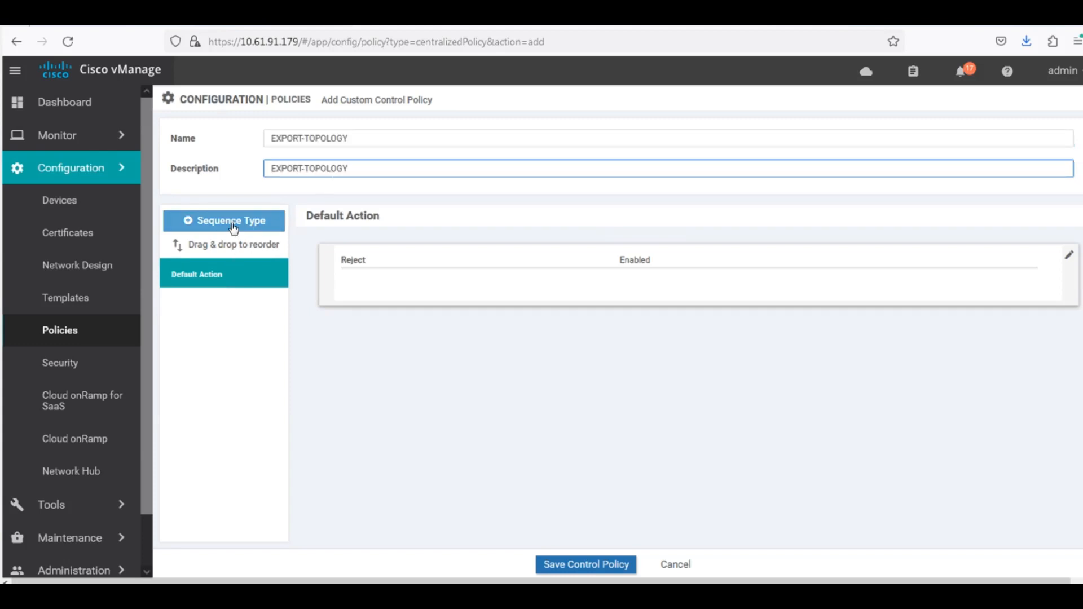
- Add a TLOC sequence and save a rule in it that matches site list vEdge3 with the Accept action
{"action": "left_click", "coordinate": [233, 226]}
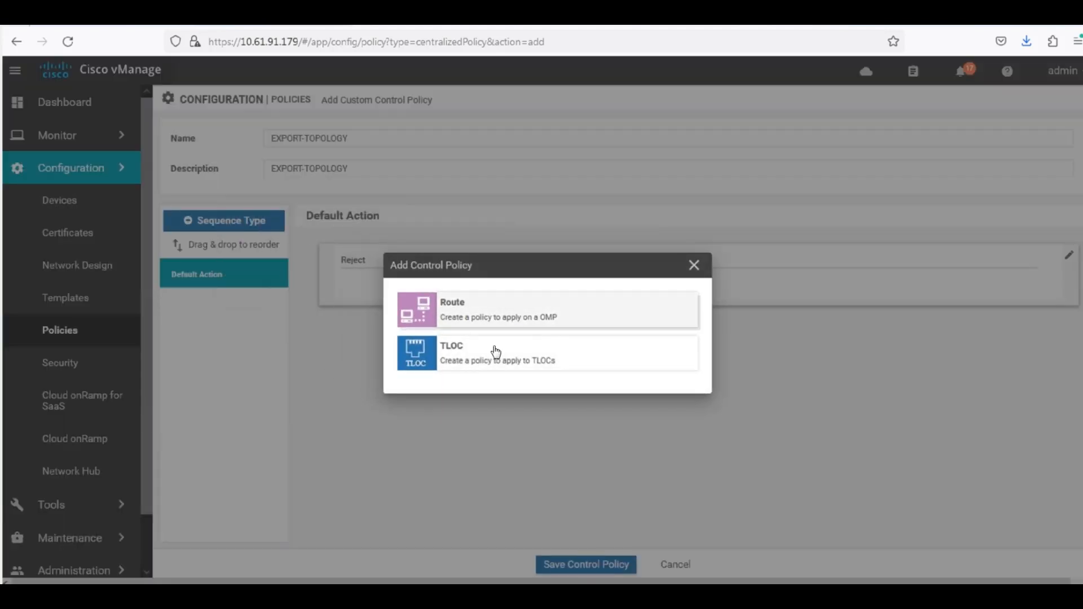
{"action": "left_click", "coordinate": [466, 357]}
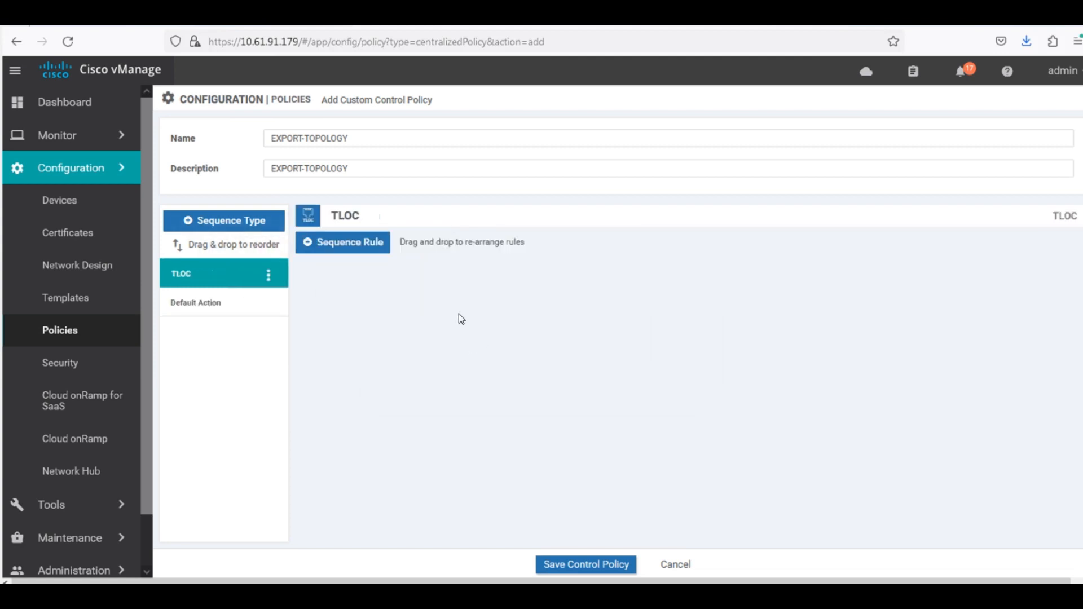
{"action": "left_click", "coordinate": [337, 247]}
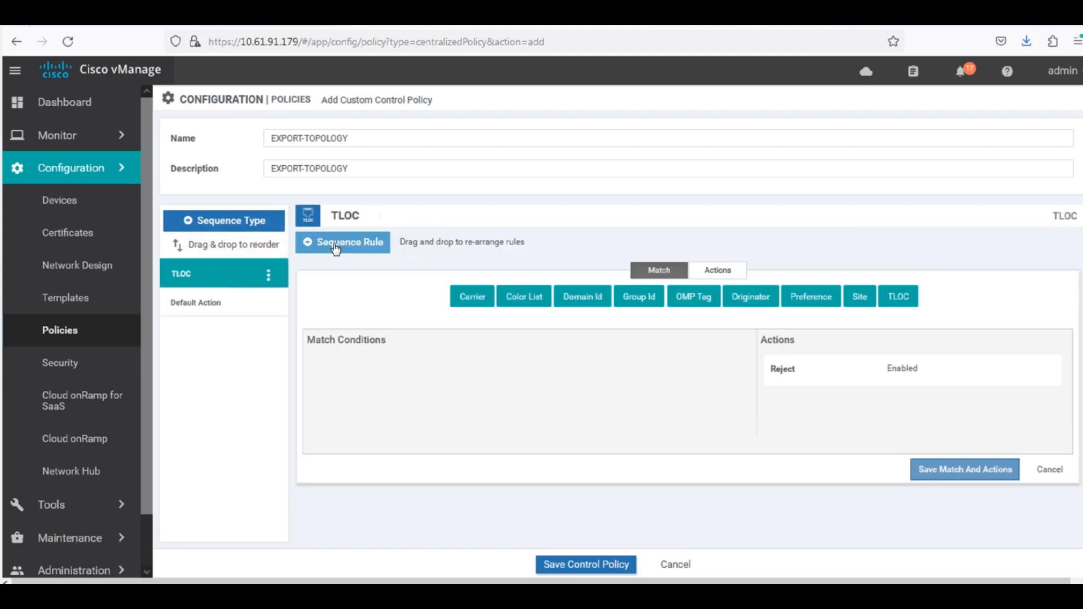
{"action": "left_click", "coordinate": [857, 301]}
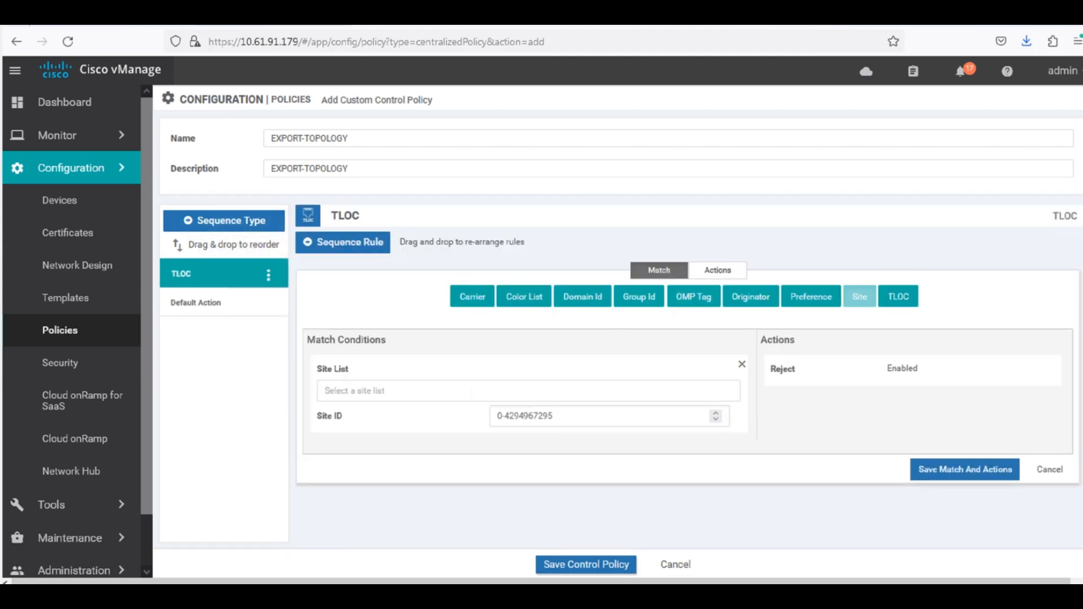
{"action": "left_click", "coordinate": [471, 392]}
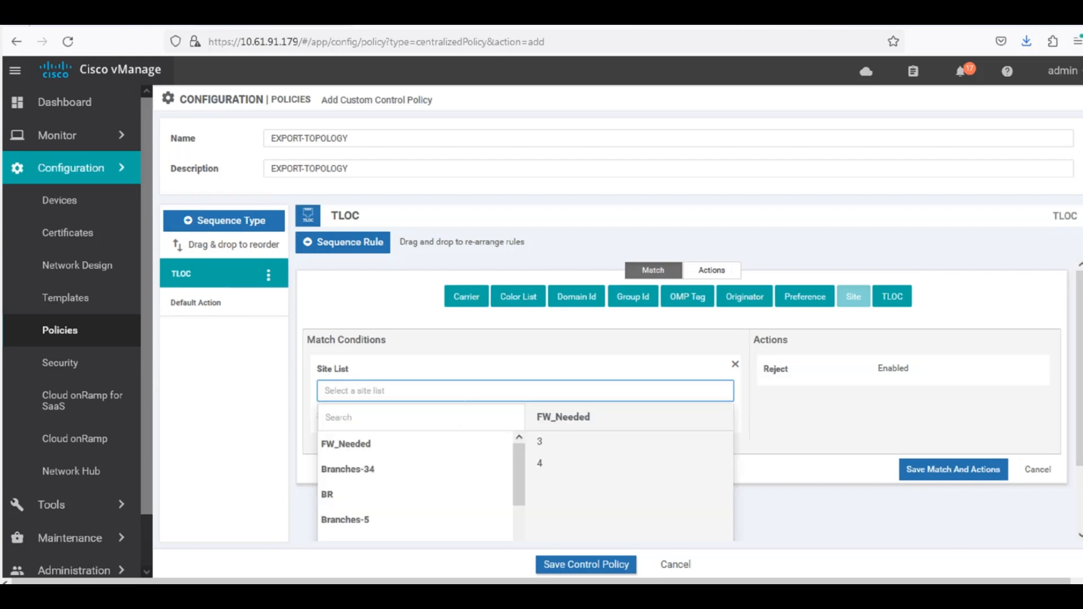
{"action": "scroll", "coordinate": [445, 466], "scroll_direction": "down", "scroll_amount": 5}
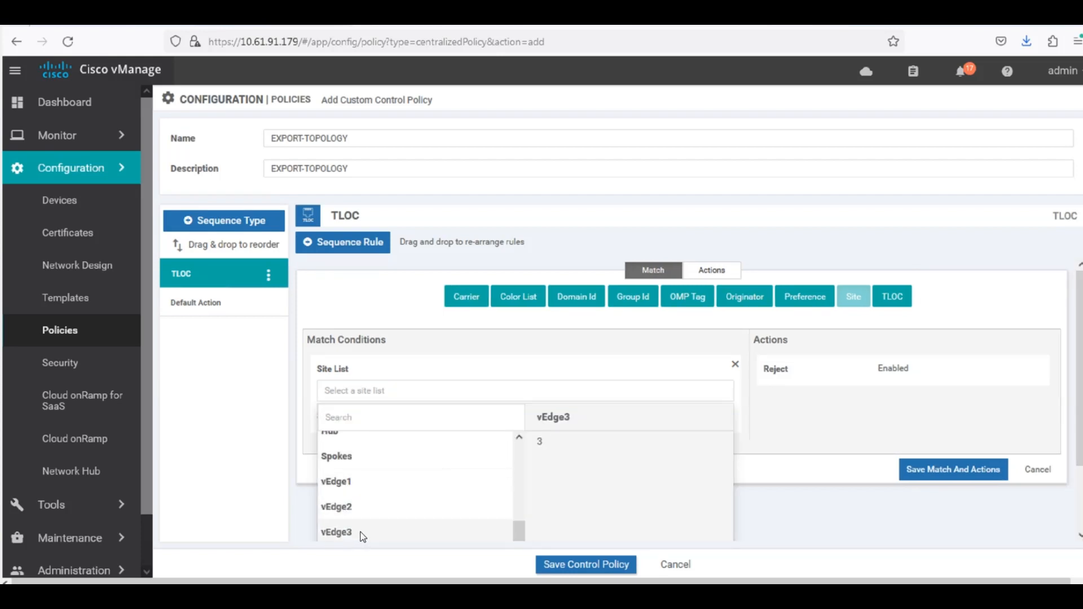
{"action": "left_click", "coordinate": [363, 537]}
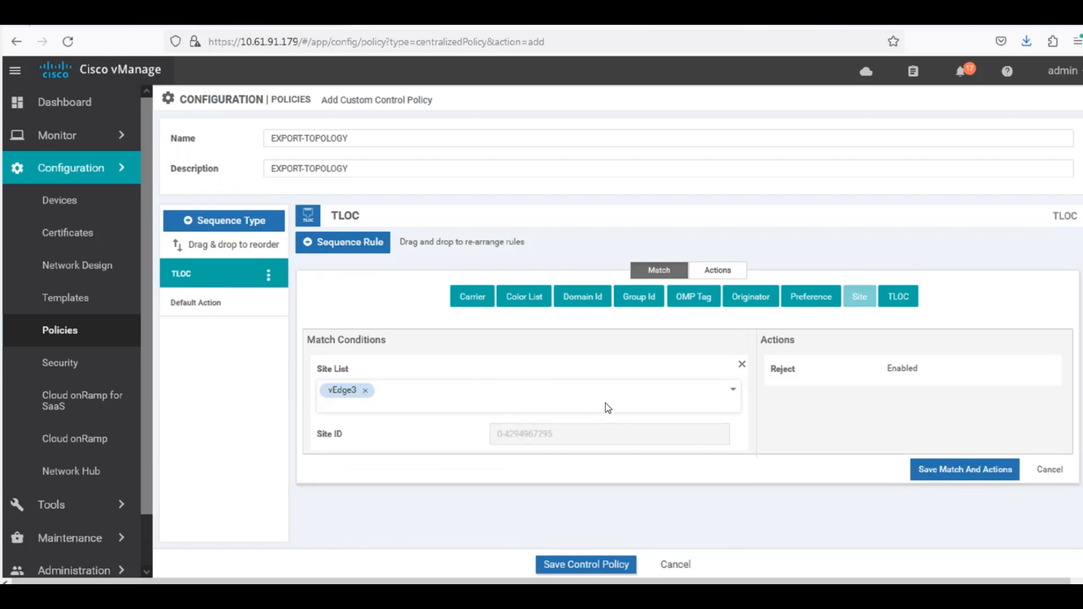
{"action": "left_click", "coordinate": [712, 273]}
{"action": "left_click", "coordinate": [331, 302]}
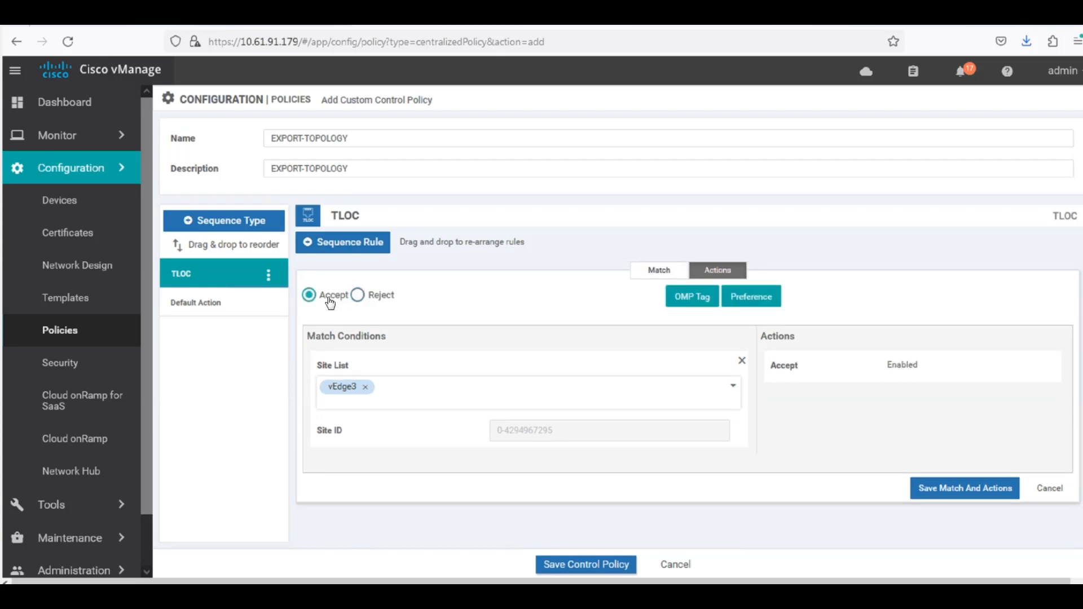
{"action": "left_click", "coordinate": [987, 492]}
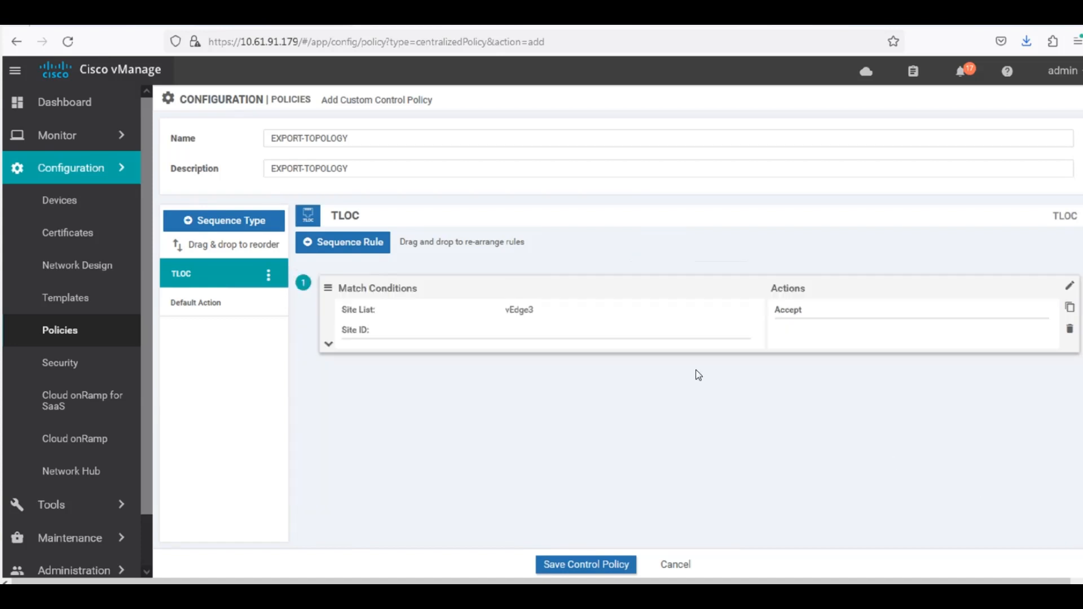
- Add and save a second TLOC rule that matches site list vEdge4 with the Accept action
{"action": "left_click", "coordinate": [350, 243]}
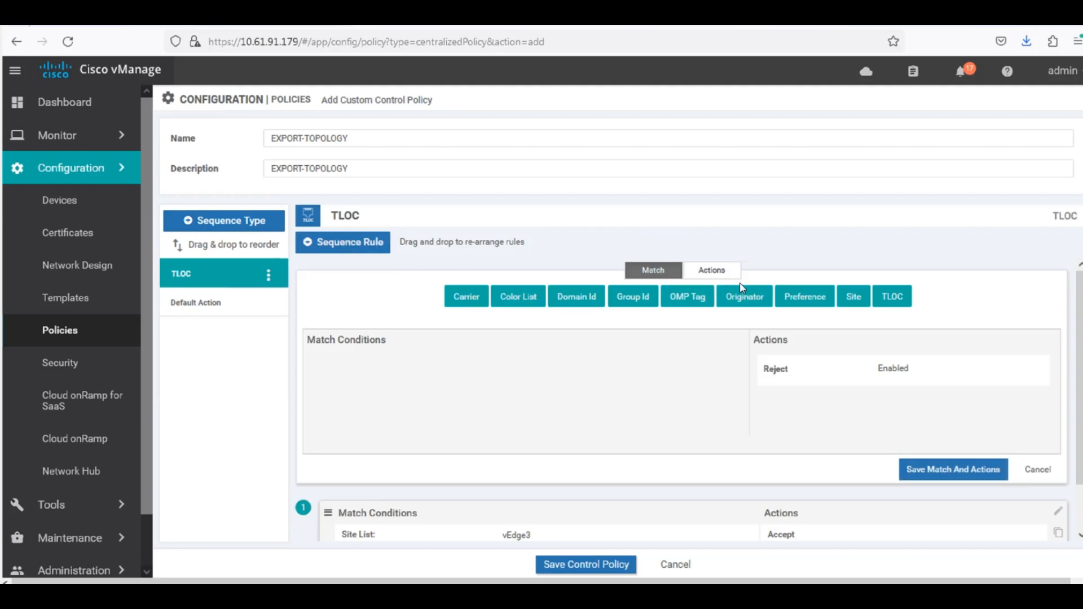
{"action": "left_click", "coordinate": [854, 297]}
{"action": "left_click", "coordinate": [533, 390]}
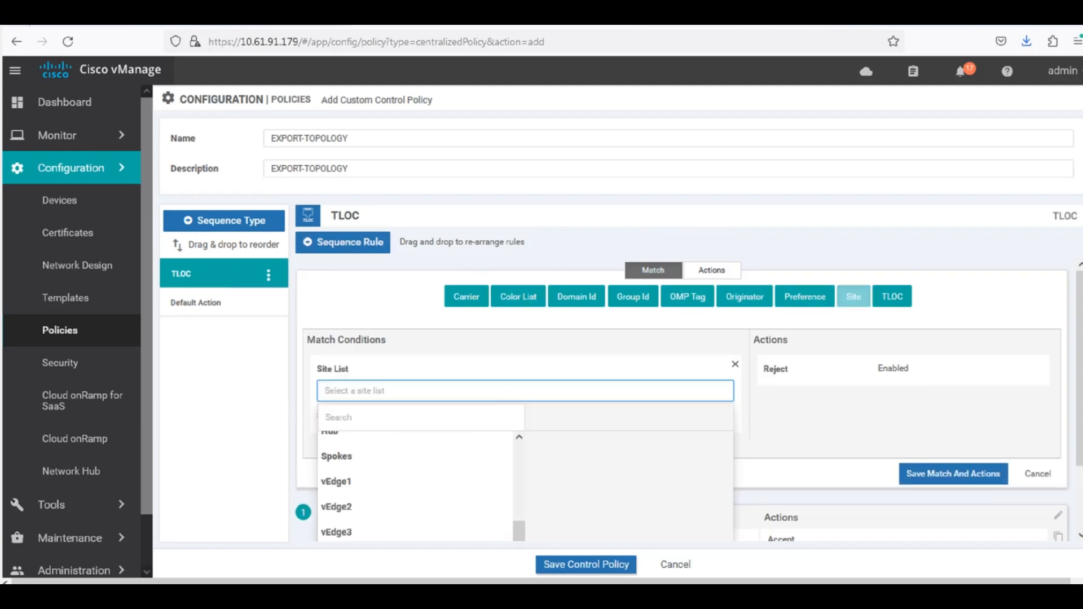
{"action": "scroll", "coordinate": [411, 476], "scroll_direction": "down", "scroll_amount": 3}
{"action": "left_click", "coordinate": [379, 479]}
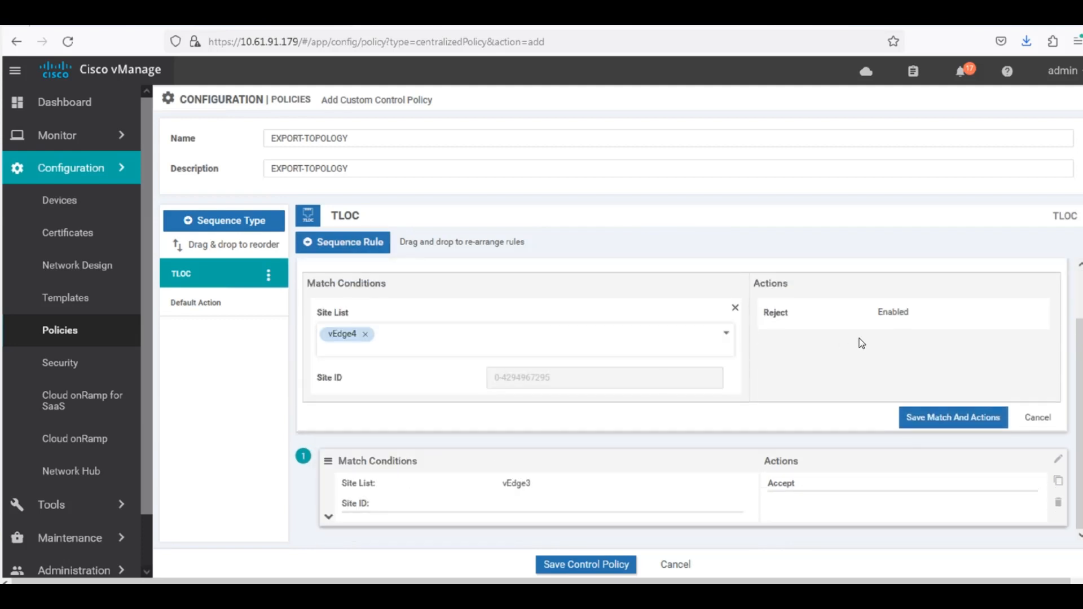
{"action": "scroll", "coordinate": [649, 319], "scroll_direction": "up", "scroll_amount": 1}
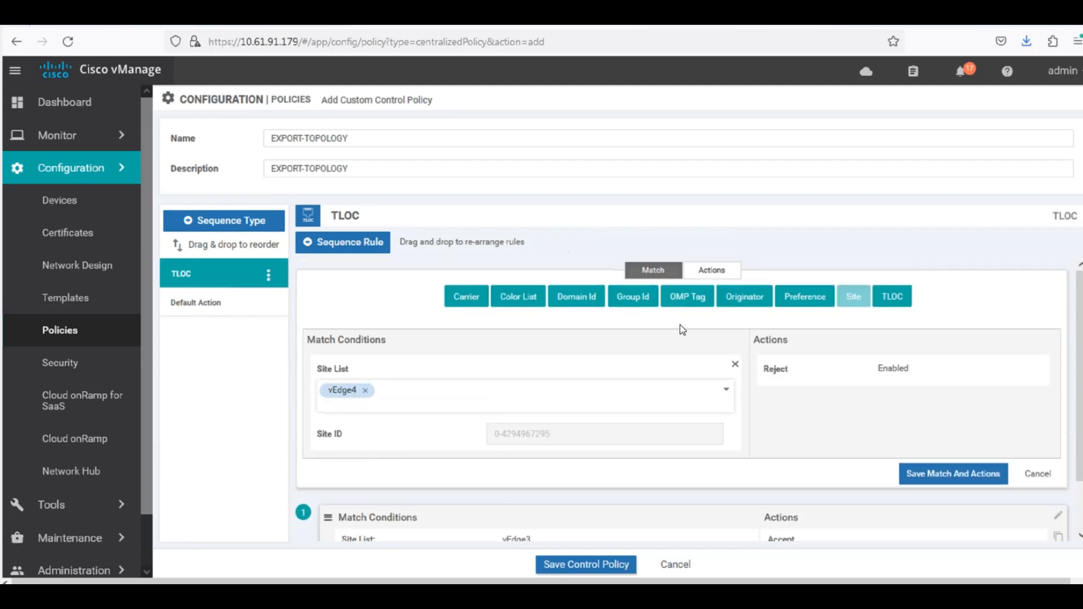
{"action": "left_click", "coordinate": [712, 270]}
{"action": "left_click", "coordinate": [310, 295]}
{"action": "left_click", "coordinate": [952, 484]}
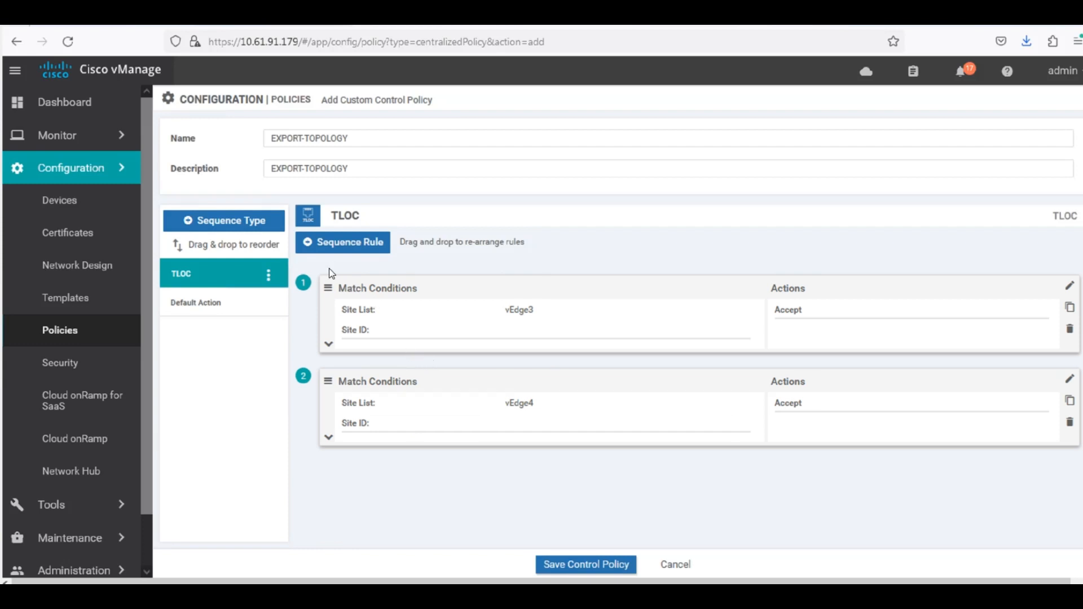
- Add a Route sequence with a new IPv4 rule that matches VPN list Service-VPN1
{"action": "left_click", "coordinate": [220, 223]}
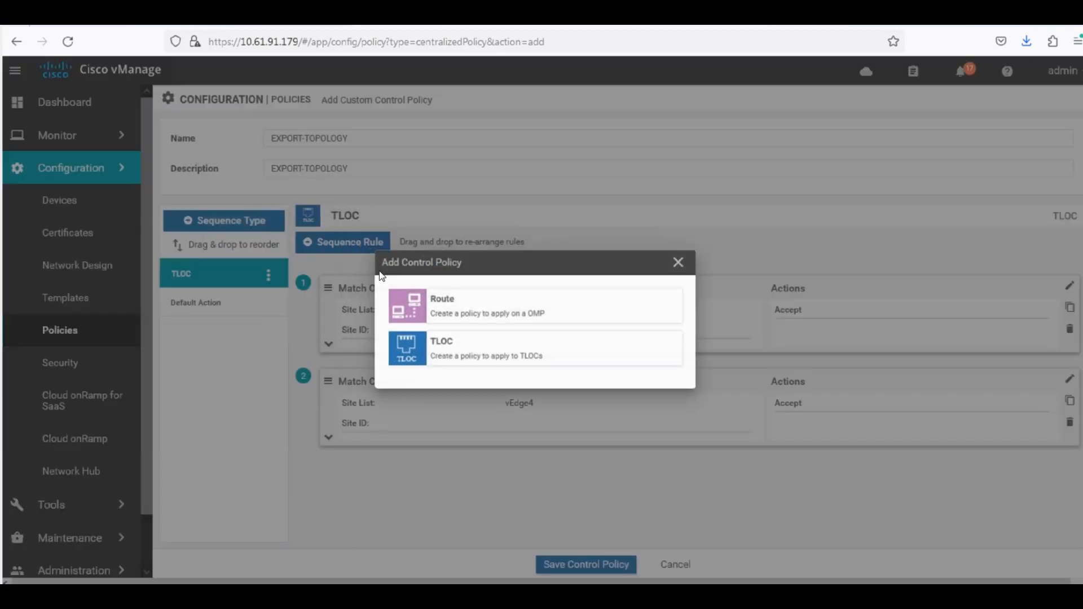
{"action": "left_click", "coordinate": [477, 312]}
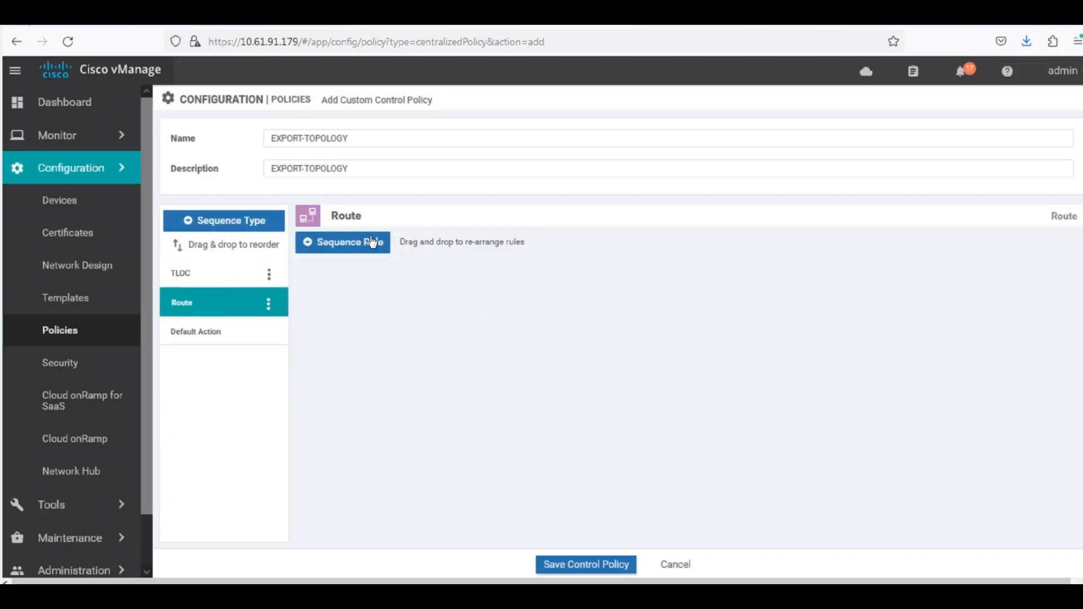
{"action": "left_click", "coordinate": [353, 242]}
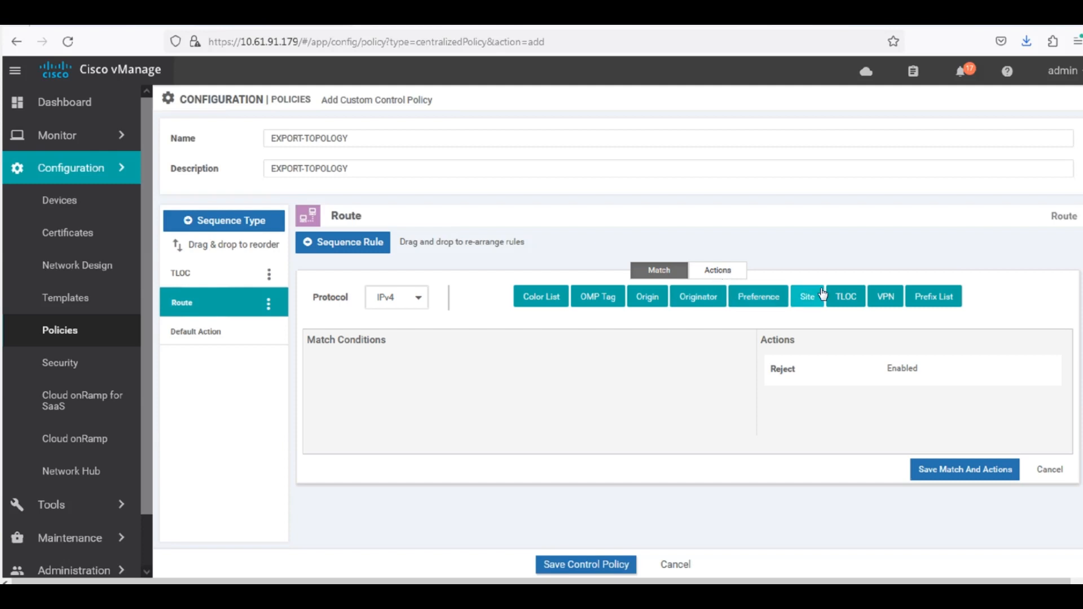
{"action": "left_click", "coordinate": [888, 298]}
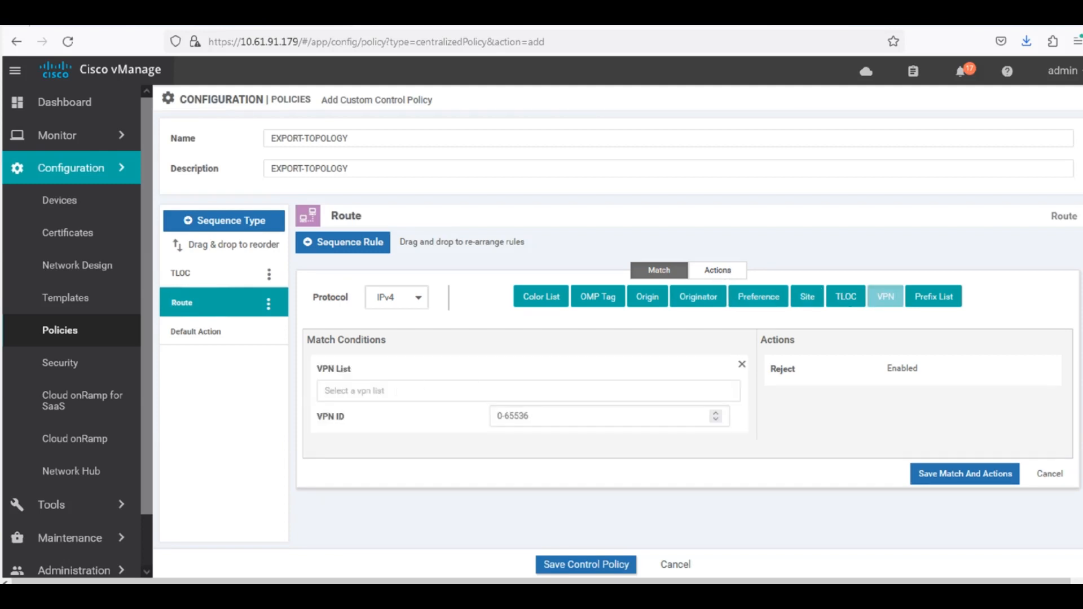
{"action": "left_click", "coordinate": [373, 391]}
{"action": "scroll", "coordinate": [369, 489], "scroll_direction": "down", "scroll_amount": 1}
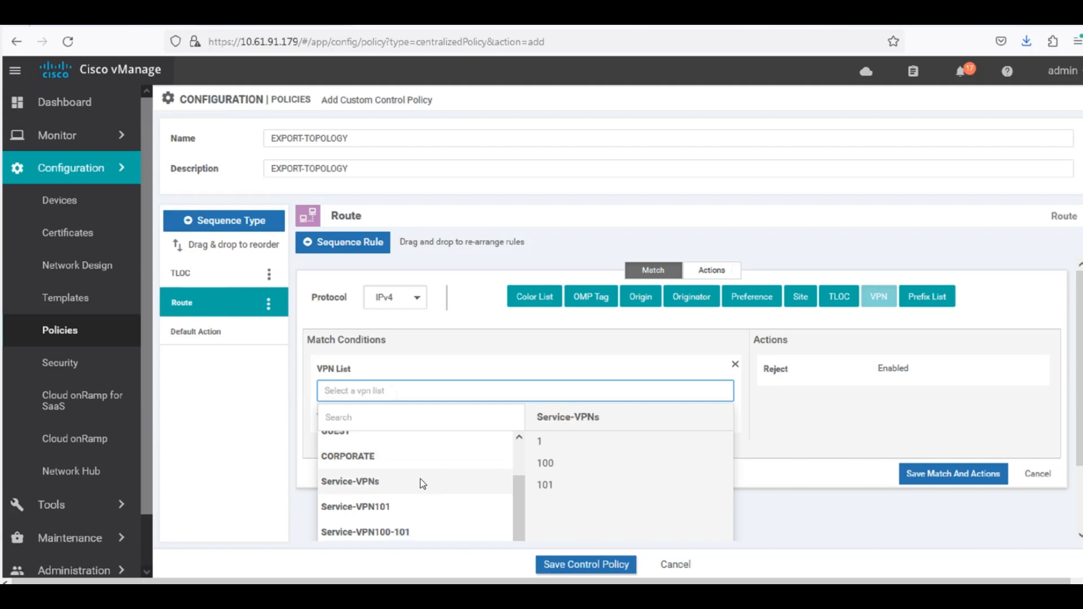
{"action": "scroll", "coordinate": [403, 491], "scroll_direction": "down", "scroll_amount": 2}
{"action": "left_click", "coordinate": [379, 502]}
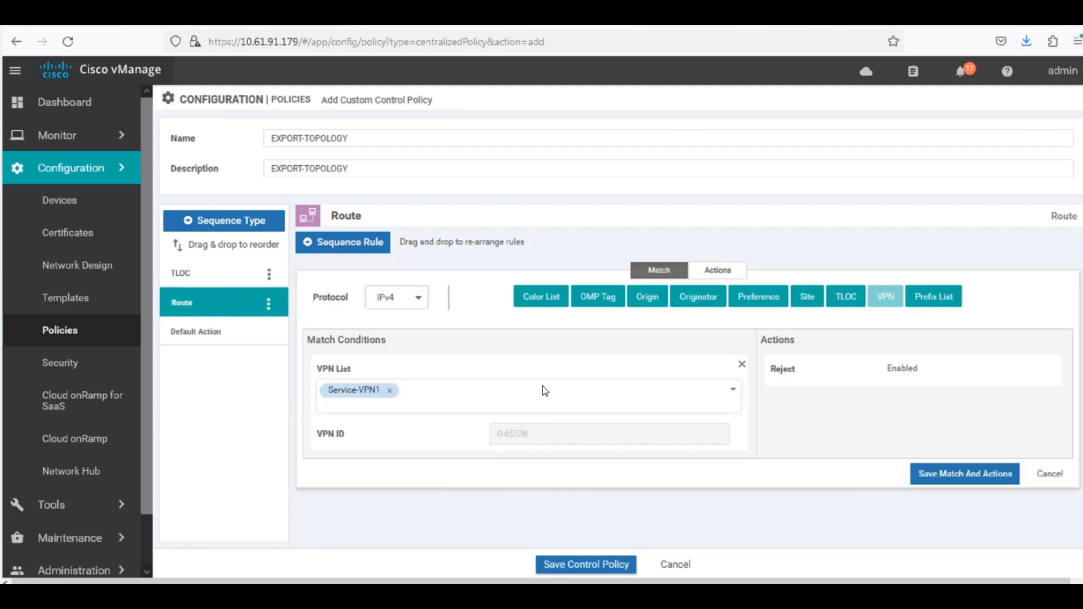
- Set the Service-VPN1 route rule to Accept with Export To VPN list Service-VPN100, and save its match and actions
{"action": "left_click", "coordinate": [714, 272]}
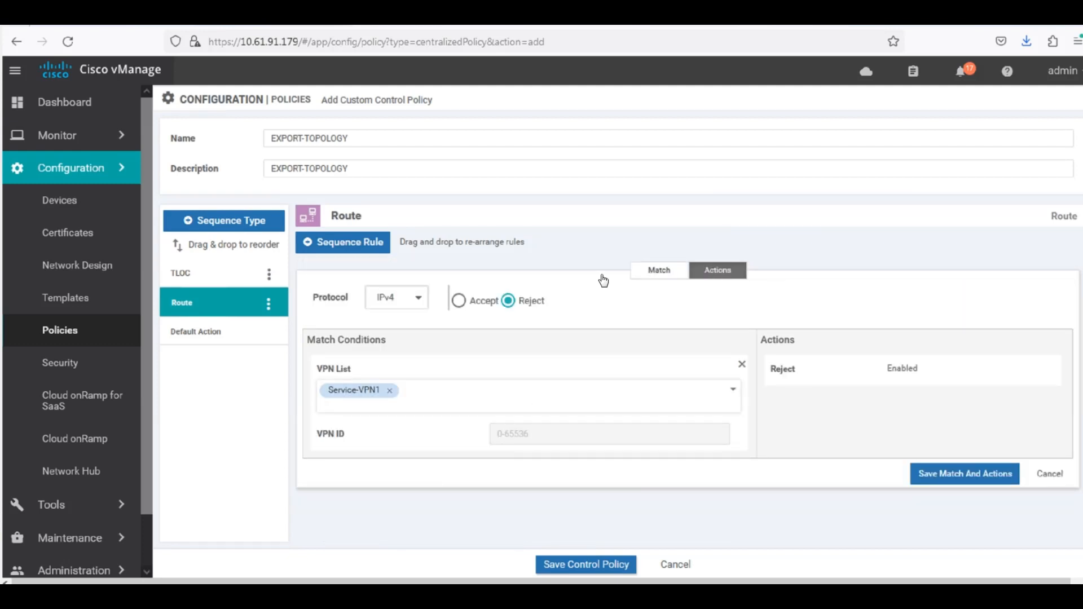
{"action": "left_click", "coordinate": [458, 299]}
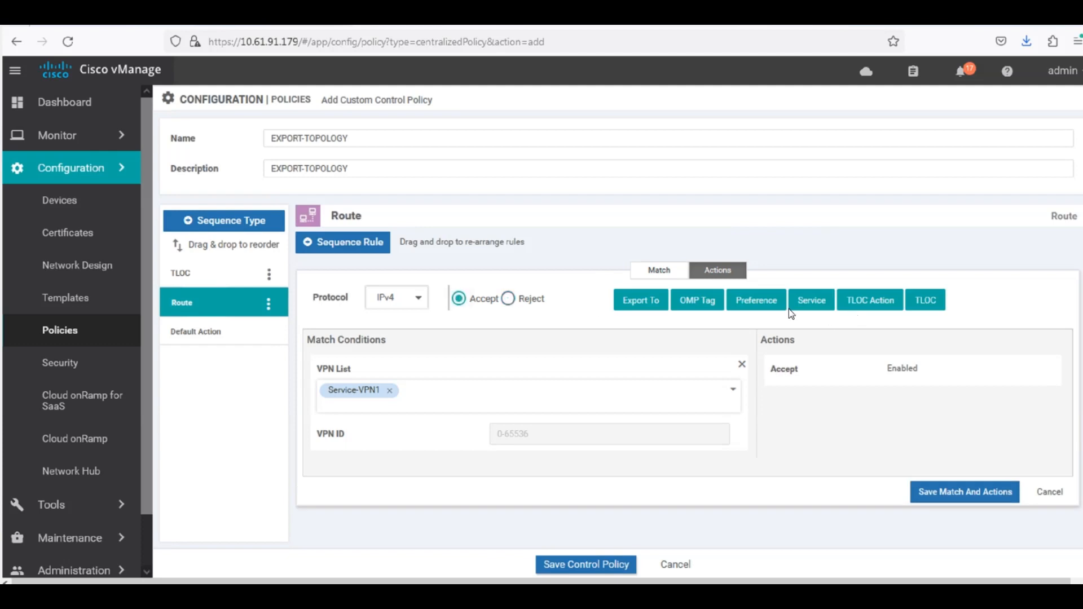
{"action": "left_click", "coordinate": [641, 301]}
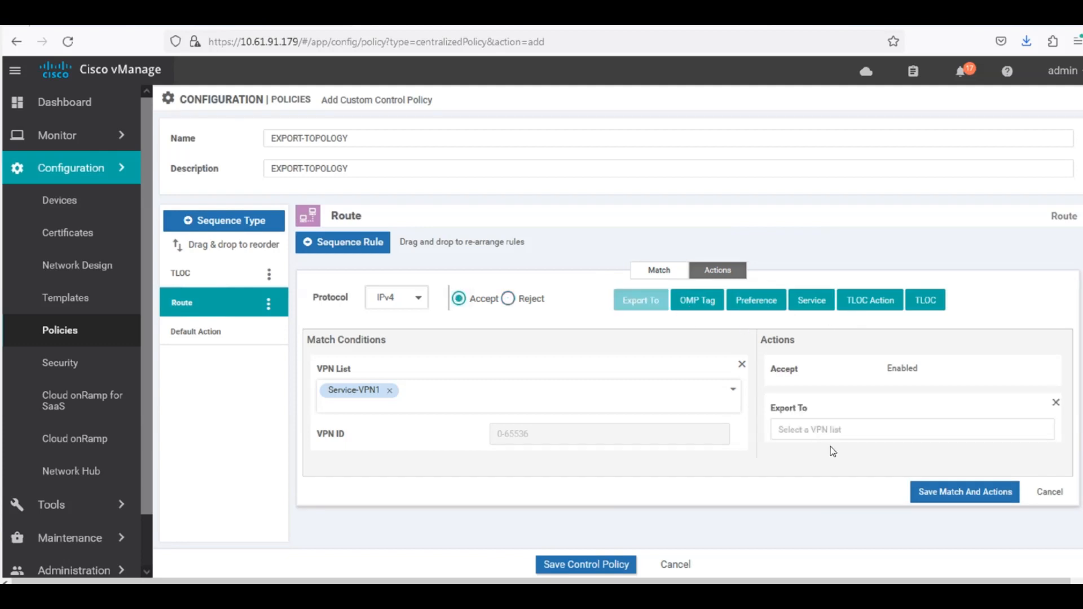
{"action": "left_click", "coordinate": [829, 432]}
{"action": "scroll", "coordinate": [824, 492], "scroll_direction": "down", "scroll_amount": 1}
{"action": "scroll", "coordinate": [845, 483], "scroll_direction": "up", "scroll_amount": 1}
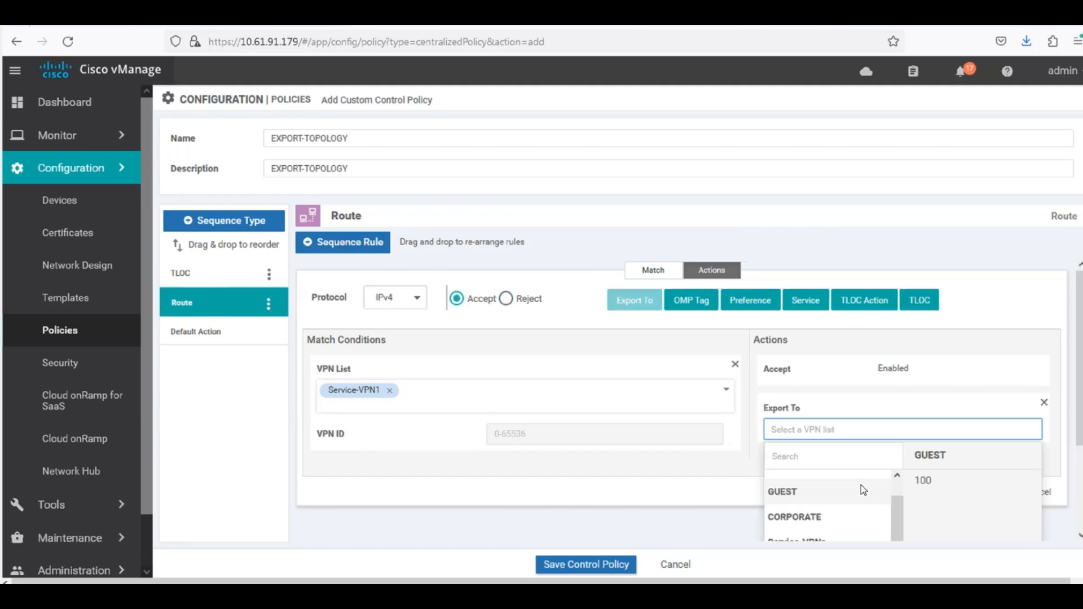
{"action": "scroll", "coordinate": [861, 490], "scroll_direction": "down", "scroll_amount": 5}
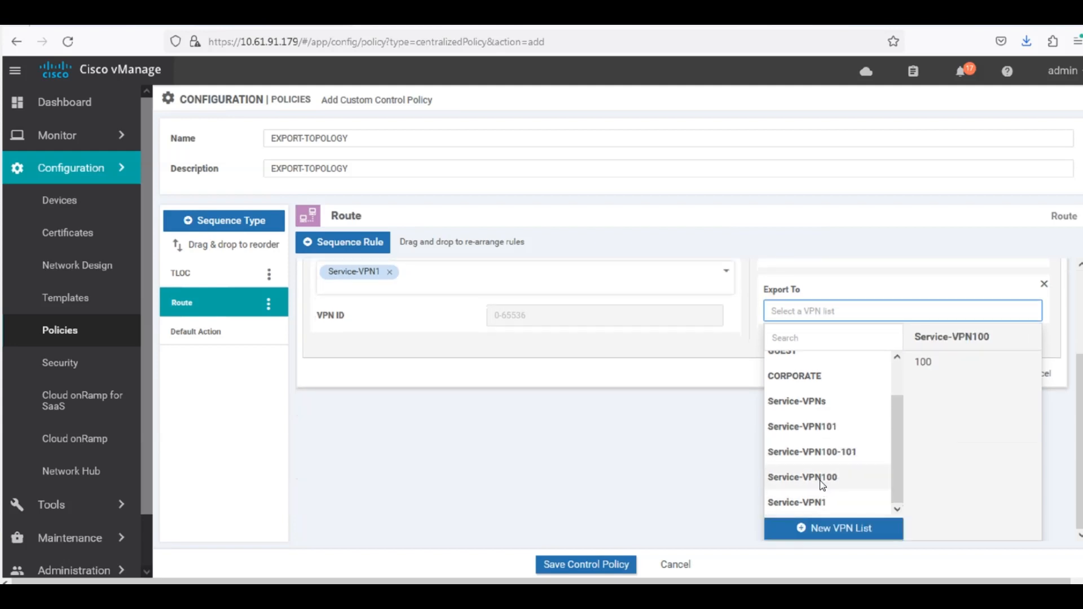
{"action": "left_click", "coordinate": [821, 481]}
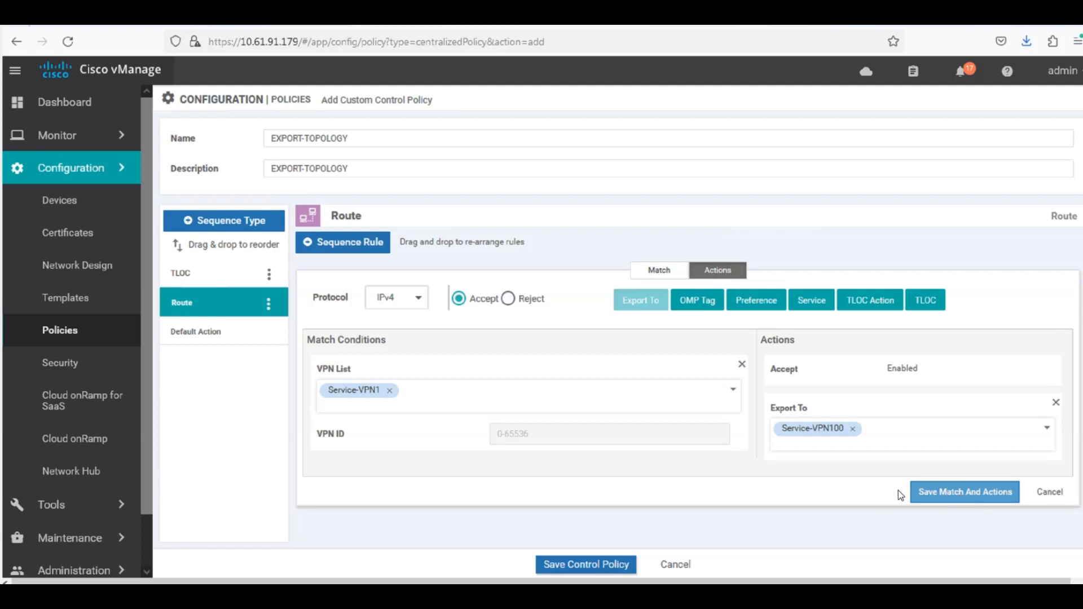
{"action": "left_click", "coordinate": [966, 495]}
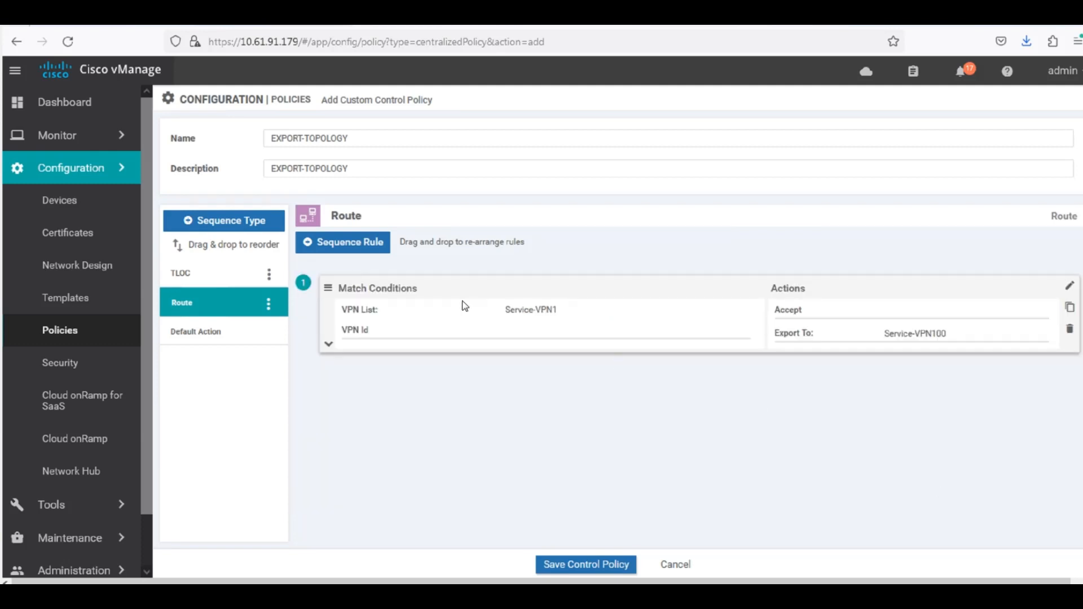
- Add a second IPv4 rule to the Route sequence that matches VPN list Service-VPN100
{"action": "left_click", "coordinate": [347, 249]}
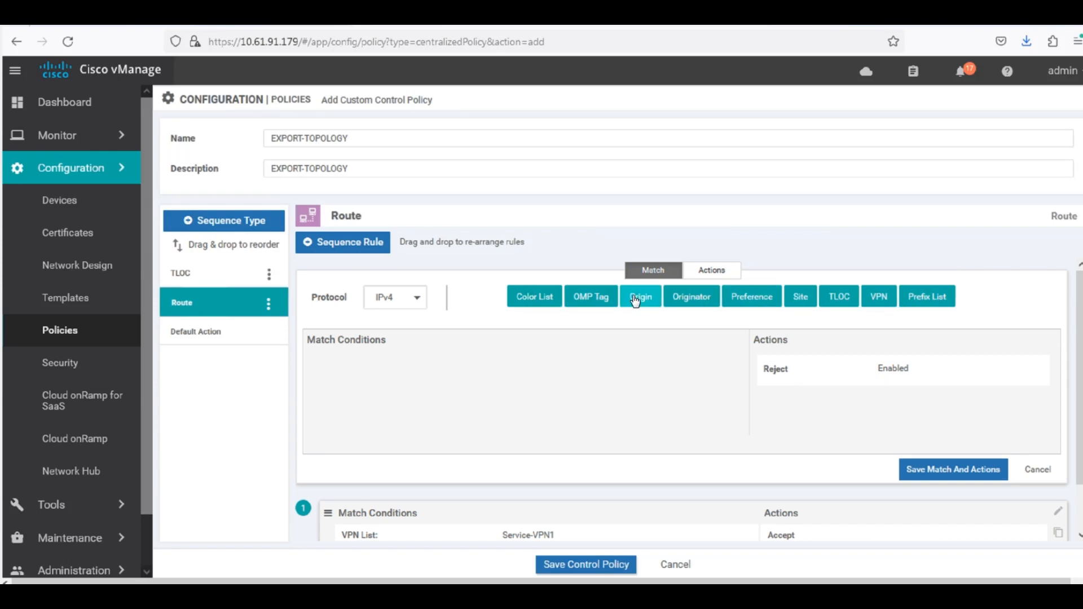
{"action": "left_click", "coordinate": [879, 296]}
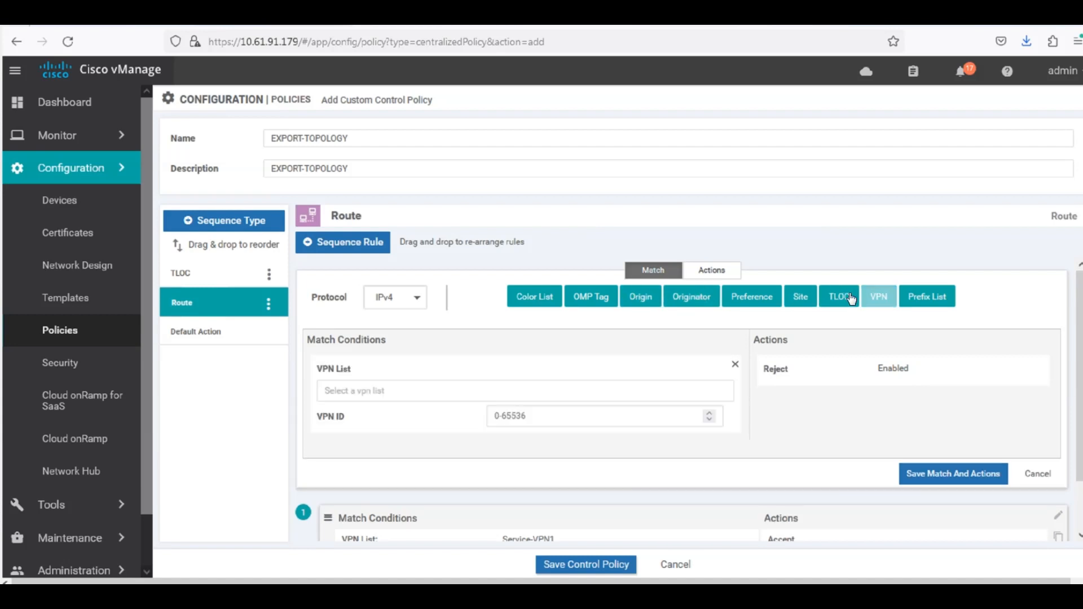
{"action": "left_click", "coordinate": [408, 389]}
{"action": "scroll", "coordinate": [479, 459], "scroll_direction": "down", "scroll_amount": 3}
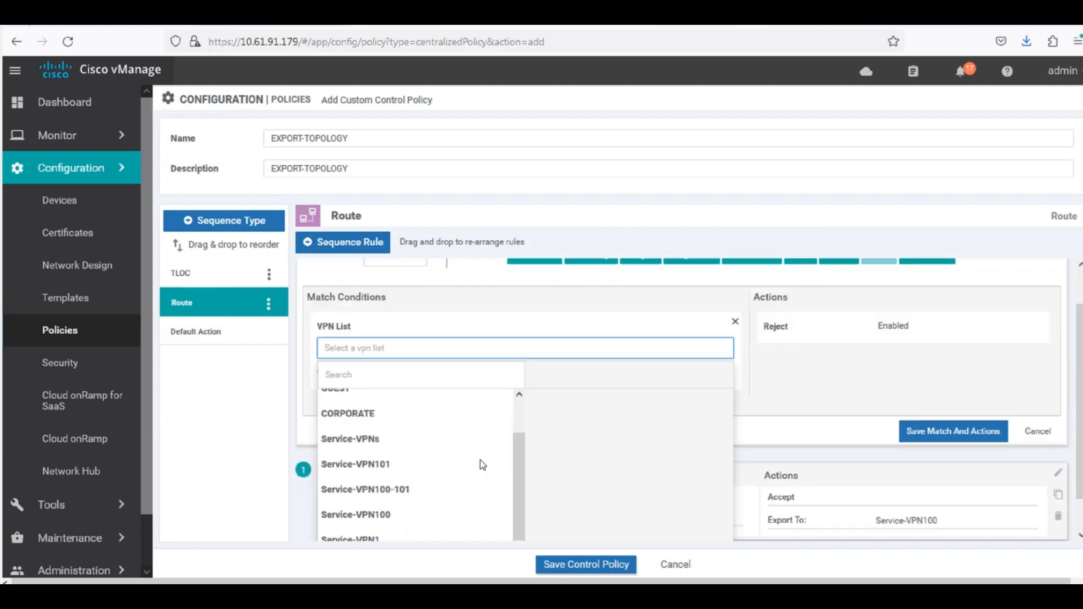
{"action": "left_click", "coordinate": [397, 478]}
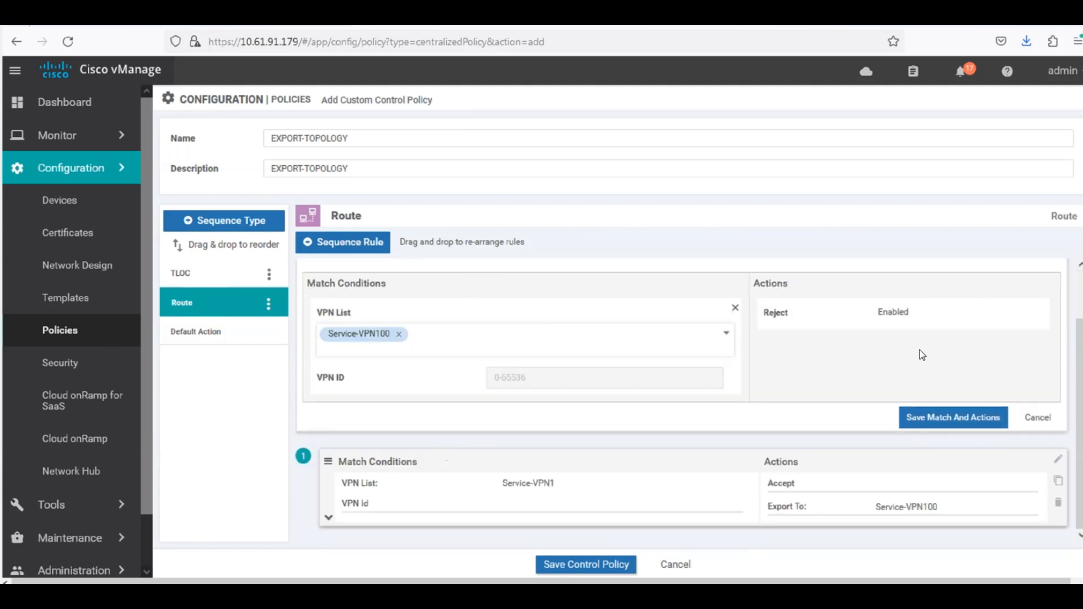
{"action": "scroll", "coordinate": [634, 367], "scroll_direction": "up", "scroll_amount": 1}
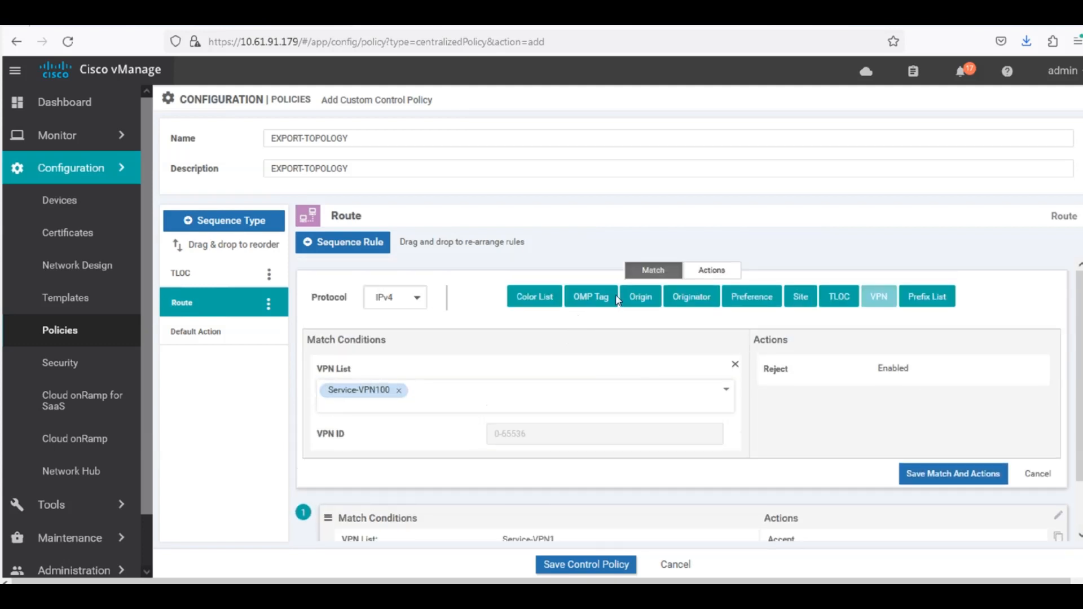
- Set the Service-VPN100 route rule to Accept with Export To VPN list Service-VPN1, and save its match and actions
{"action": "left_click", "coordinate": [715, 273]}
{"action": "left_click", "coordinate": [459, 302]}
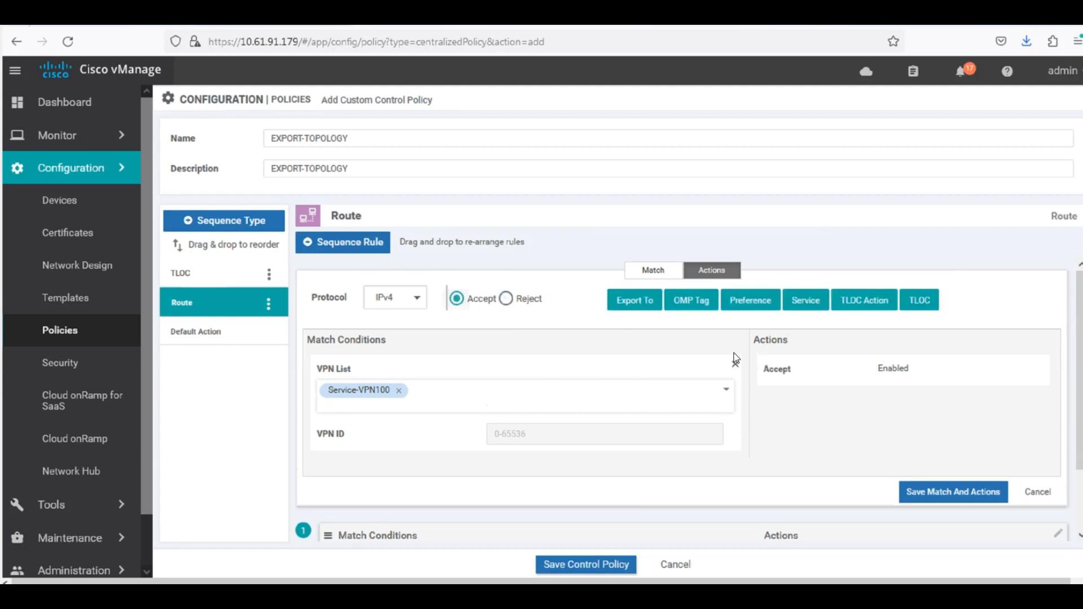
{"action": "left_click", "coordinate": [652, 308]}
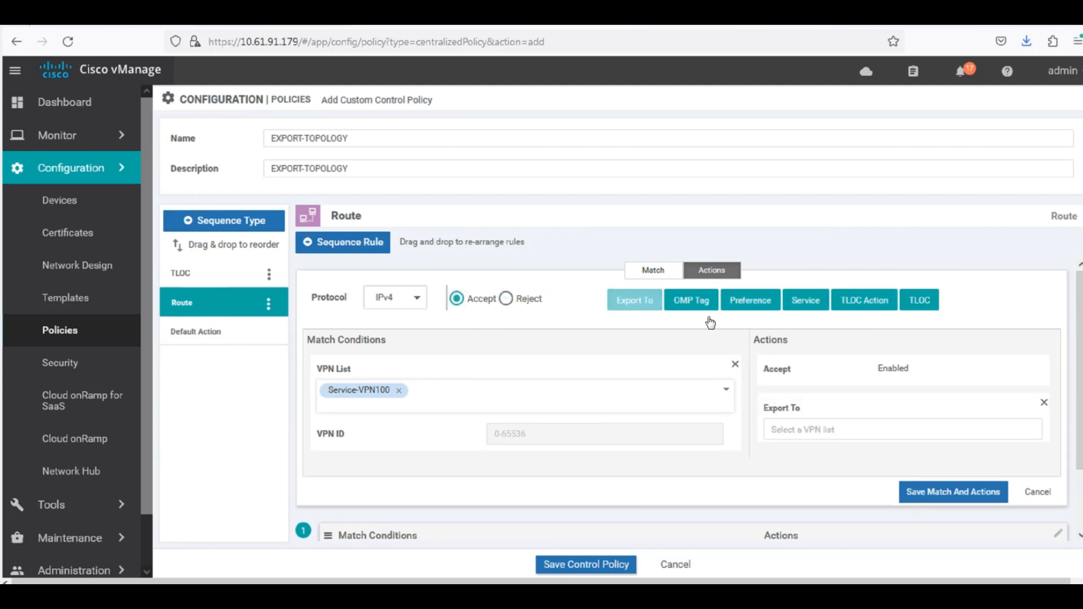
{"action": "left_click", "coordinate": [846, 429]}
{"action": "scroll", "coordinate": [892, 463], "scroll_direction": "down", "scroll_amount": 3}
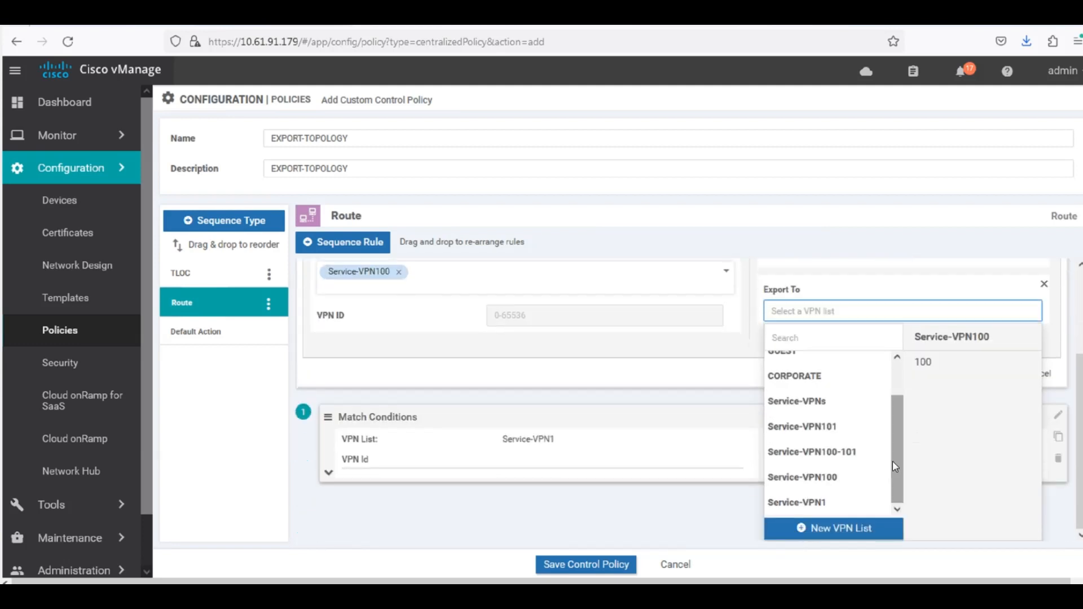
{"action": "left_click", "coordinate": [797, 503]}
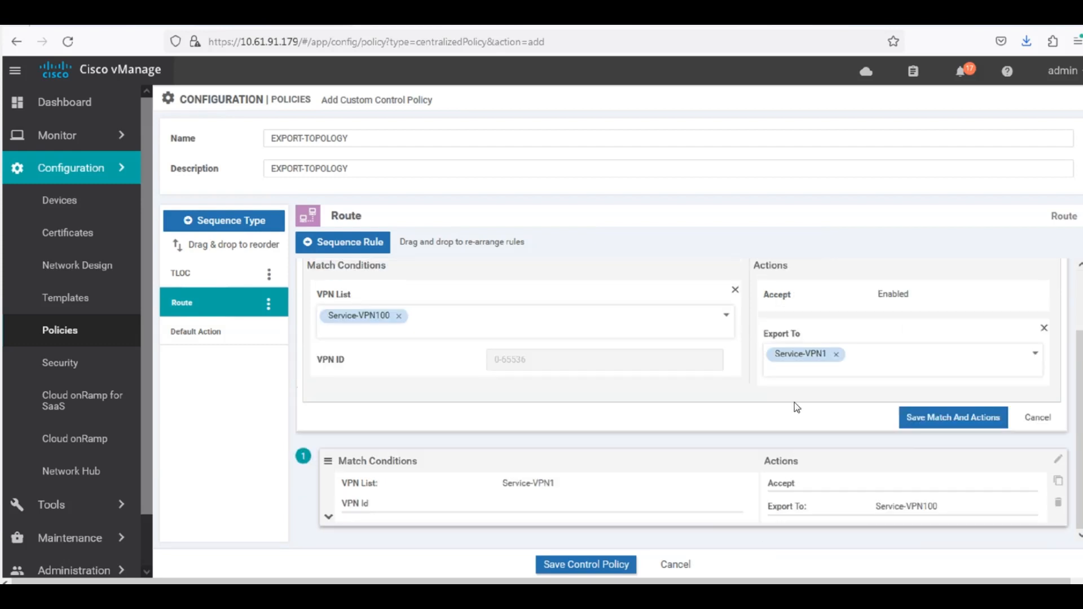
{"action": "left_click", "coordinate": [912, 416]}
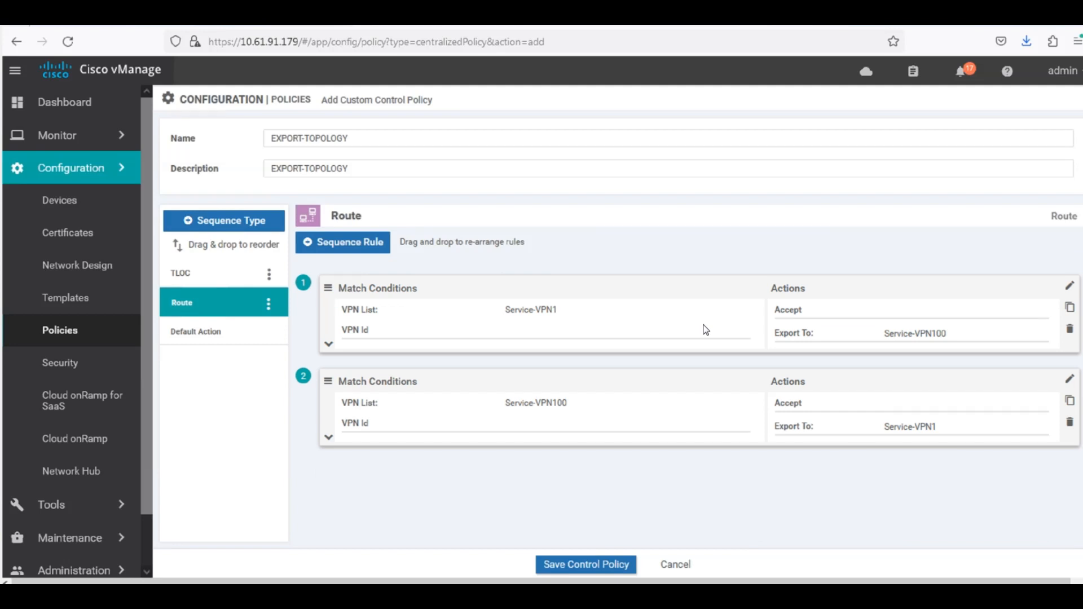
- Switch to the vEdge3 terminal, run "show ip route vpn 1" and page through the whole VPN 1 routing table
{"action": "key", "text": "alt+Tab"}
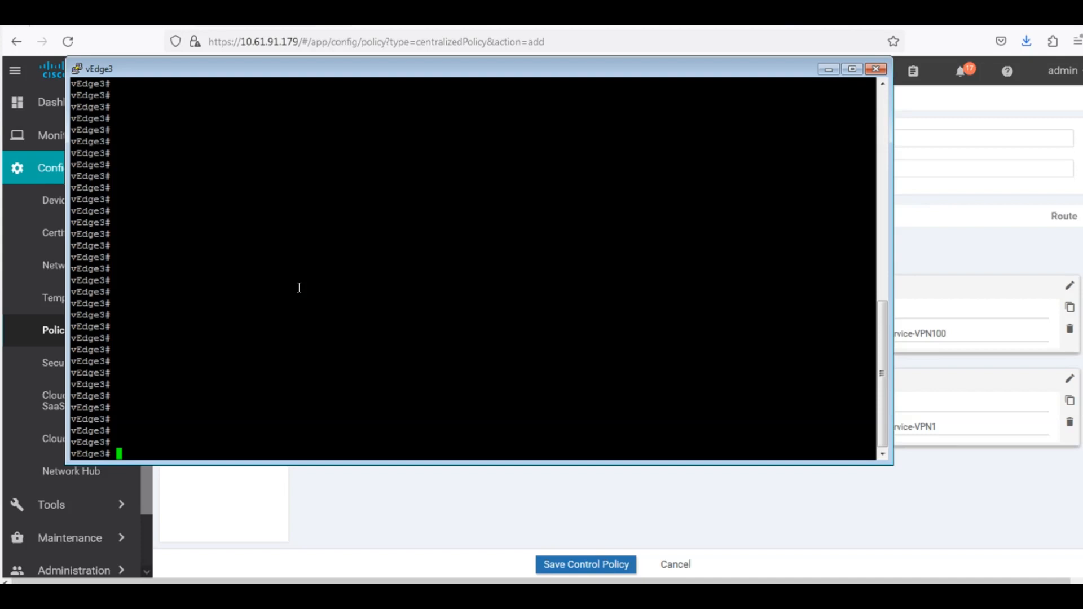
{"action": "type", "text": "show ip route vpn 1"}
{"action": "key", "text": "Return"}
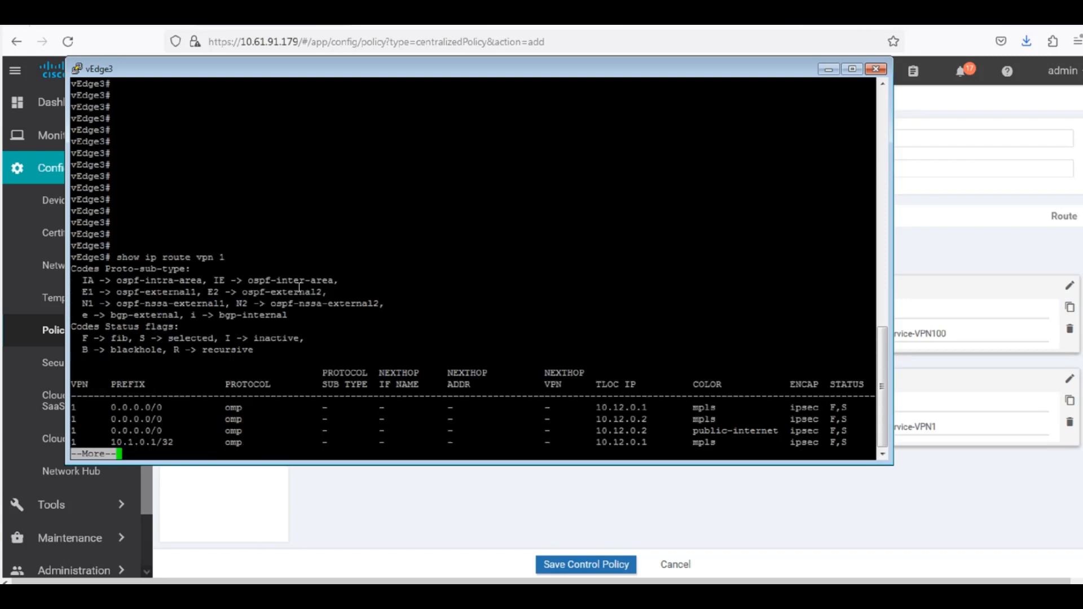
{"action": "key", "text": "Return"}
{"action": "key", "text": "Return"}
{"action": "key", "text": "Return"}
{"action": "key", "text": "Return"}
{"action": "key", "text": "Return"}
{"action": "key", "text": "Return"}
{"action": "key", "text": "Return"}
{"action": "key", "text": "Return"}
{"action": "key", "text": "Return"}
{"action": "key", "text": "Return"}
{"action": "key", "text": "Return"}
{"action": "key", "text": "Return"}
{"action": "key", "text": "Return"}
{"action": "key", "text": "Return"}
{"action": "key", "text": "Return"}
{"action": "key", "text": "Return"}
{"action": "key", "text": "Return"}
{"action": "key", "text": "Return"}
{"action": "key", "text": "Return"}
{"action": "key", "text": "Return"}
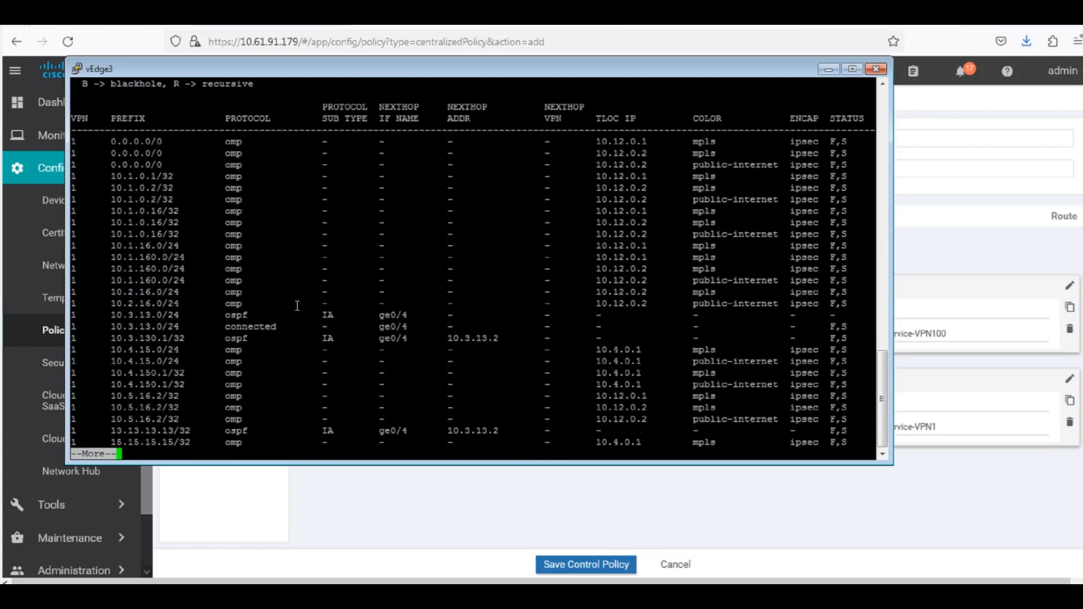
{"action": "key", "text": "Return"}
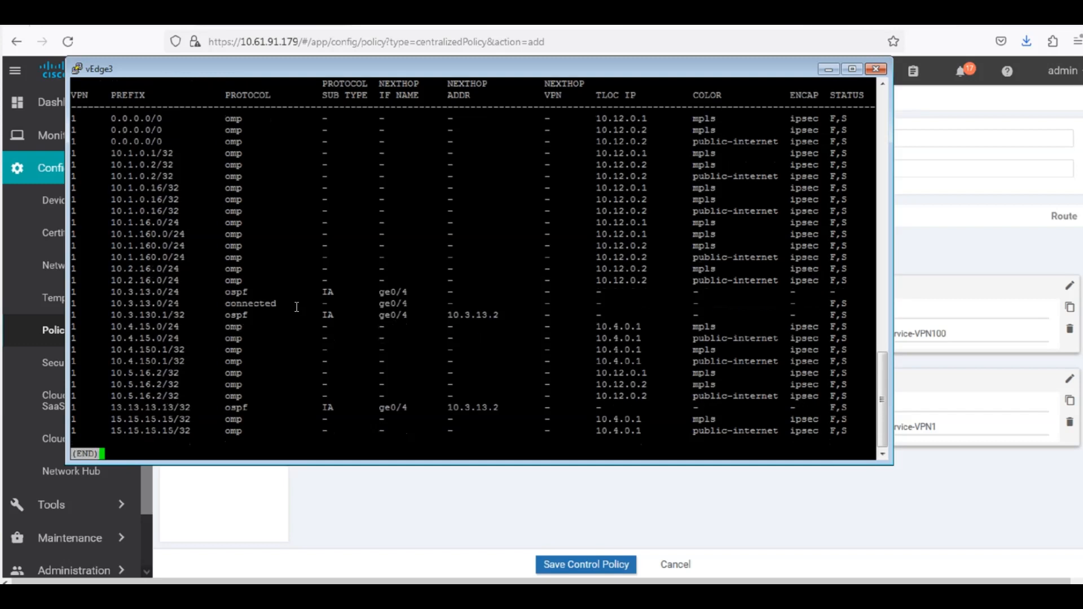
{"action": "key", "text": "Return"}
{"action": "left_click_drag", "start_coordinate": [163, 196], "coordinate": [367, 386]}
{"action": "left_click", "coordinate": [382, 384]}
- Run "show ip route vpn 100" on vEdge3 and compare its routes with the VPN 1 routing table
{"action": "type", "text": "show ip route vpn 100"}
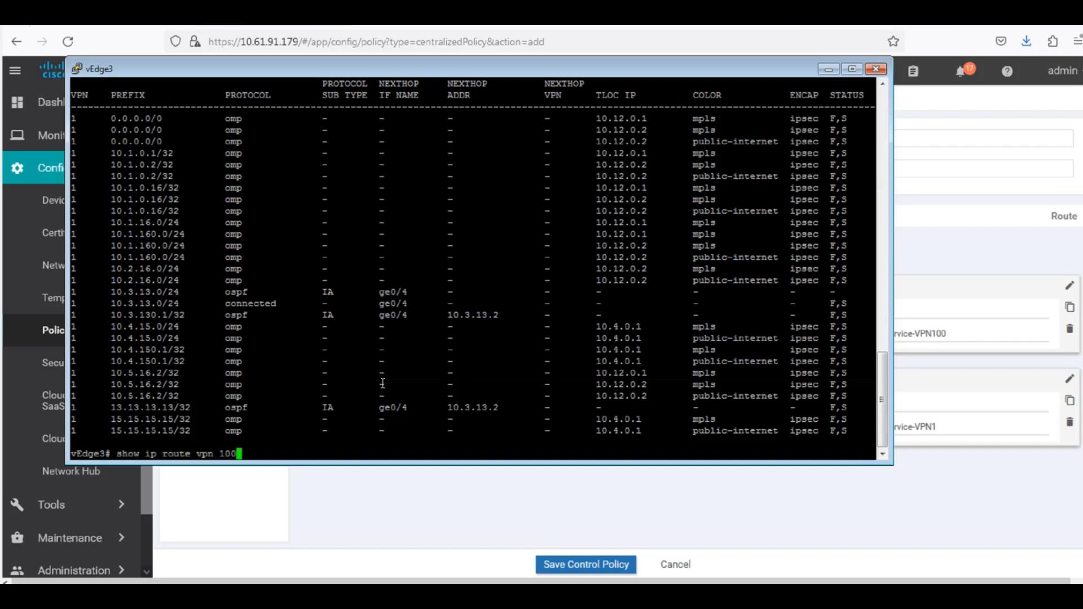
{"action": "key", "text": "Return"}
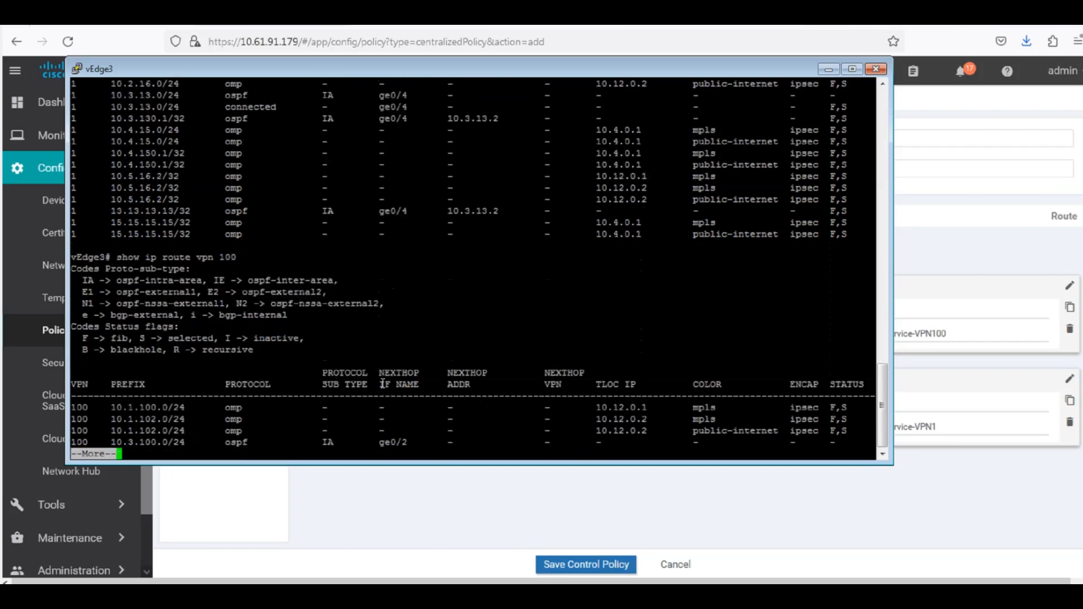
{"action": "key", "text": "space"}
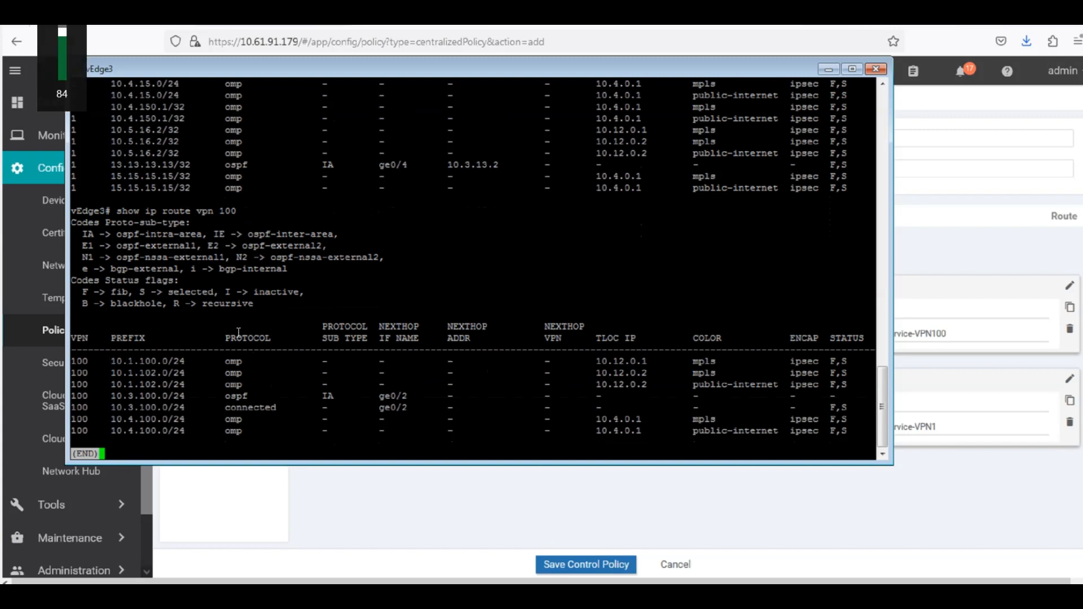
{"action": "scroll", "coordinate": [238, 333], "scroll_direction": "up", "scroll_amount": 10}
{"action": "scroll", "coordinate": [457, 336], "scroll_direction": "down", "scroll_amount": 10}
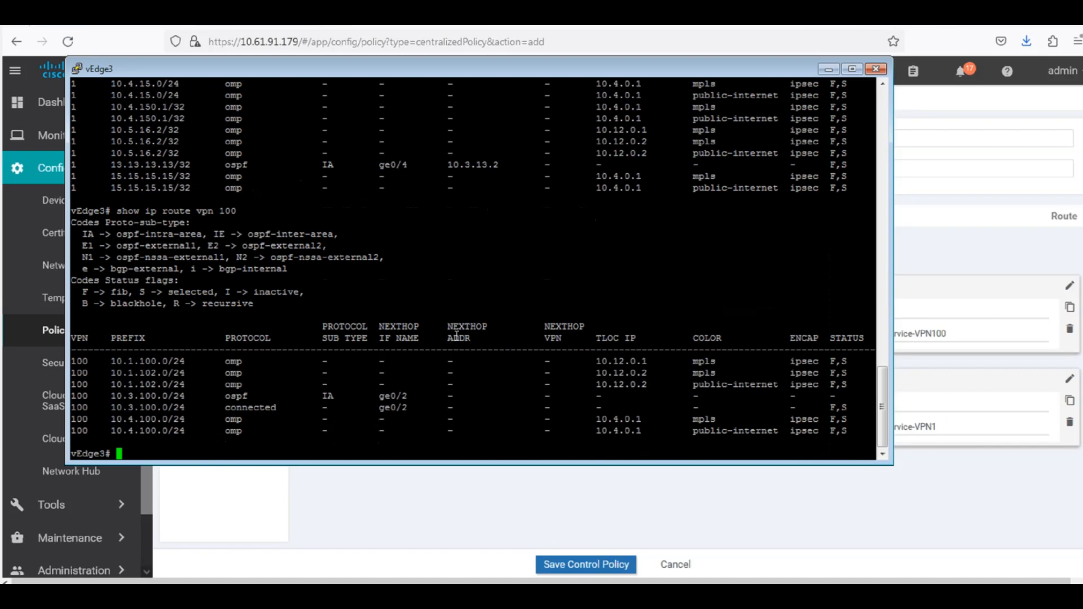
{"action": "scroll", "coordinate": [457, 337], "scroll_direction": "up", "scroll_amount": 10}
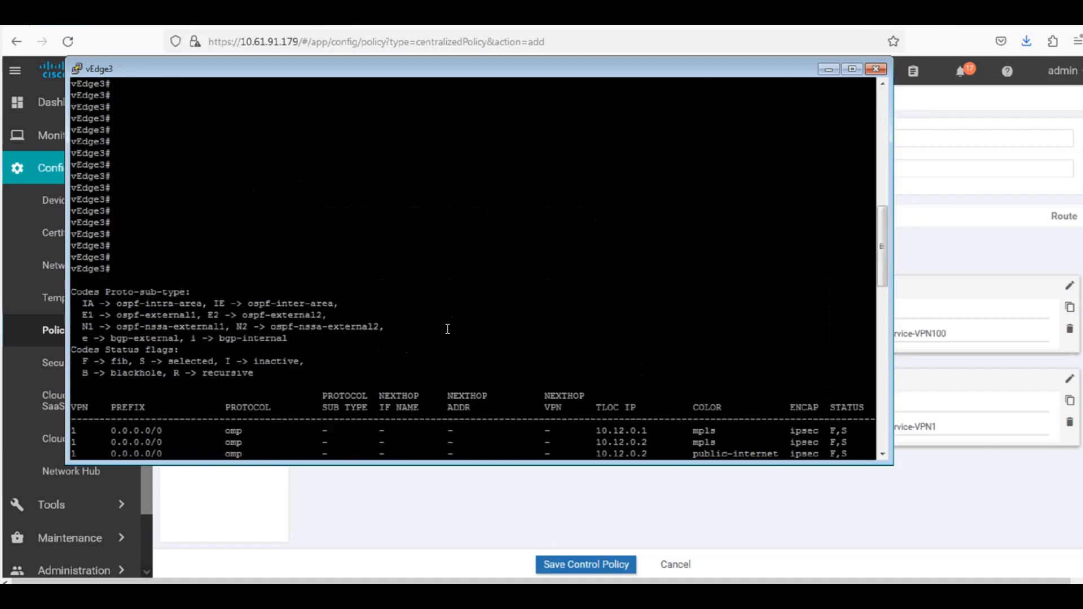
{"action": "scroll", "coordinate": [435, 344], "scroll_direction": "down", "scroll_amount": 10}
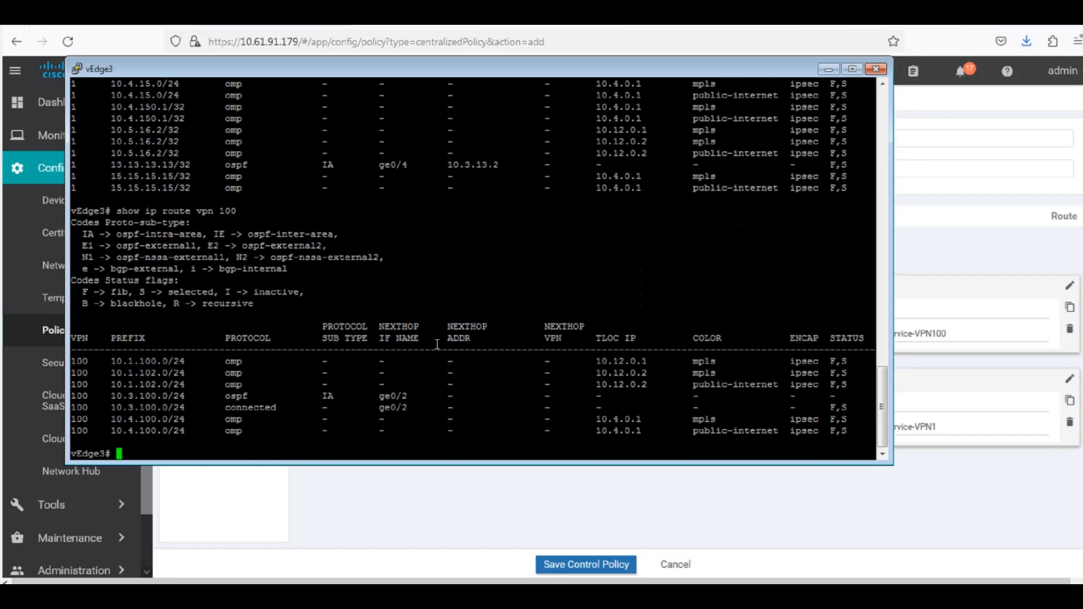
- Switch back to vManage, save the EXPORT-TOPOLOGY control policy and review its saved TLOC and Route sequences
{"action": "left_click", "coordinate": [462, 499]}
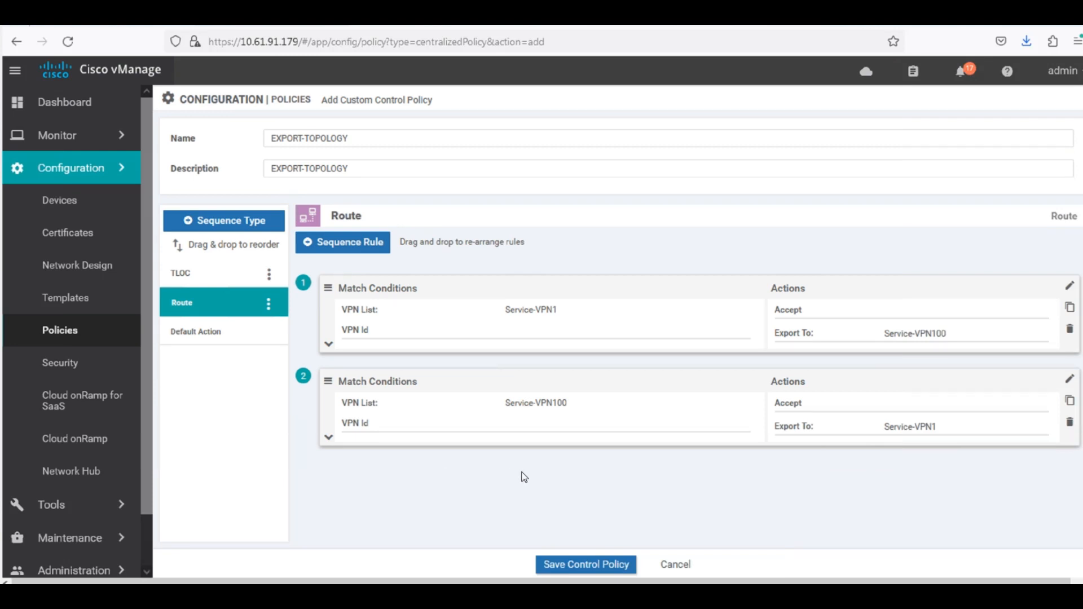
{"action": "left_click", "coordinate": [566, 564]}
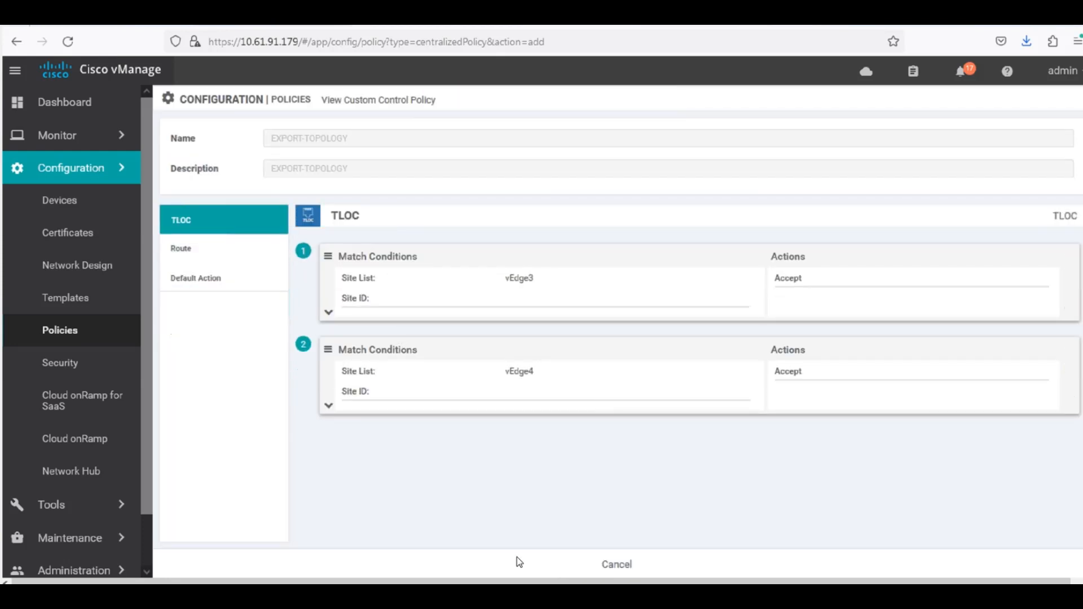
{"action": "left_click", "coordinate": [242, 250]}
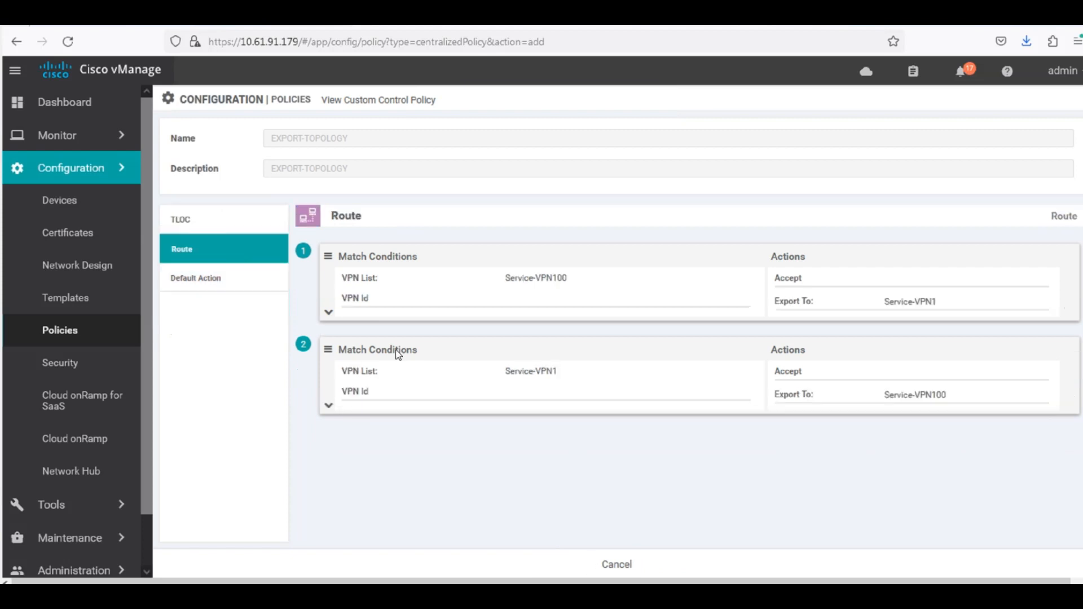
{"action": "left_click", "coordinate": [214, 221]}
{"action": "left_click", "coordinate": [213, 251]}
{"action": "left_click", "coordinate": [604, 563]}
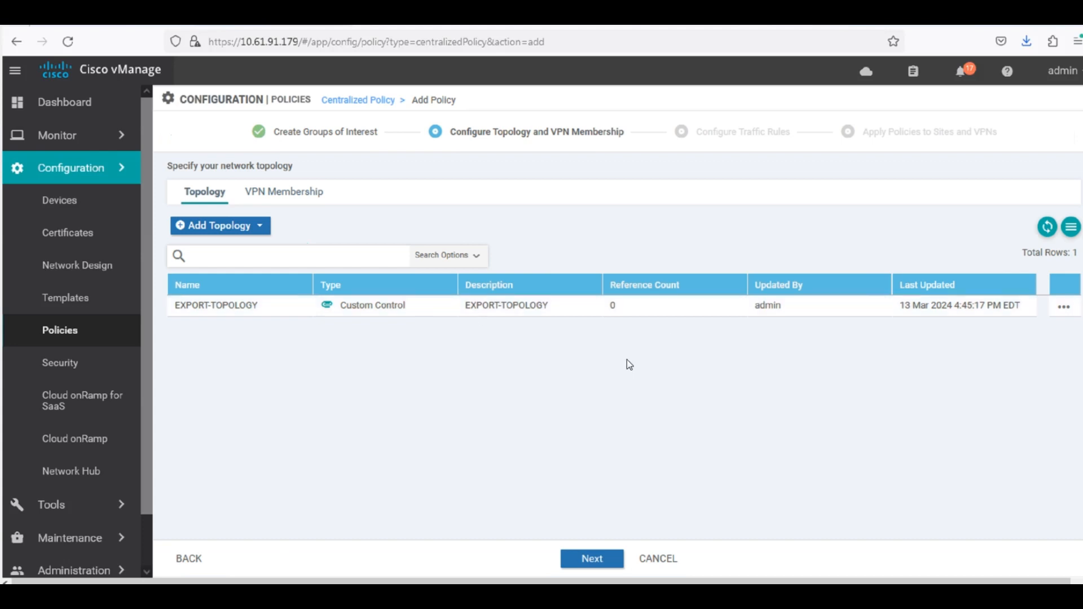
- Proceed to applying policies to sites and VPNs without traffic rules, and enter POLICY-1 as policy name and description
{"action": "left_click", "coordinate": [600, 561]}
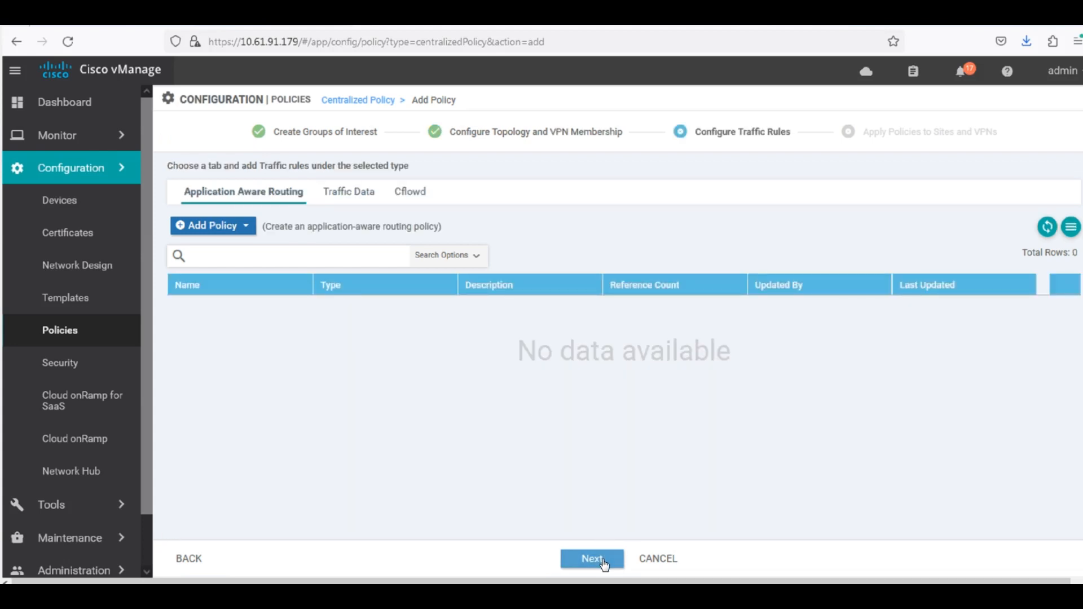
{"action": "left_click", "coordinate": [603, 561]}
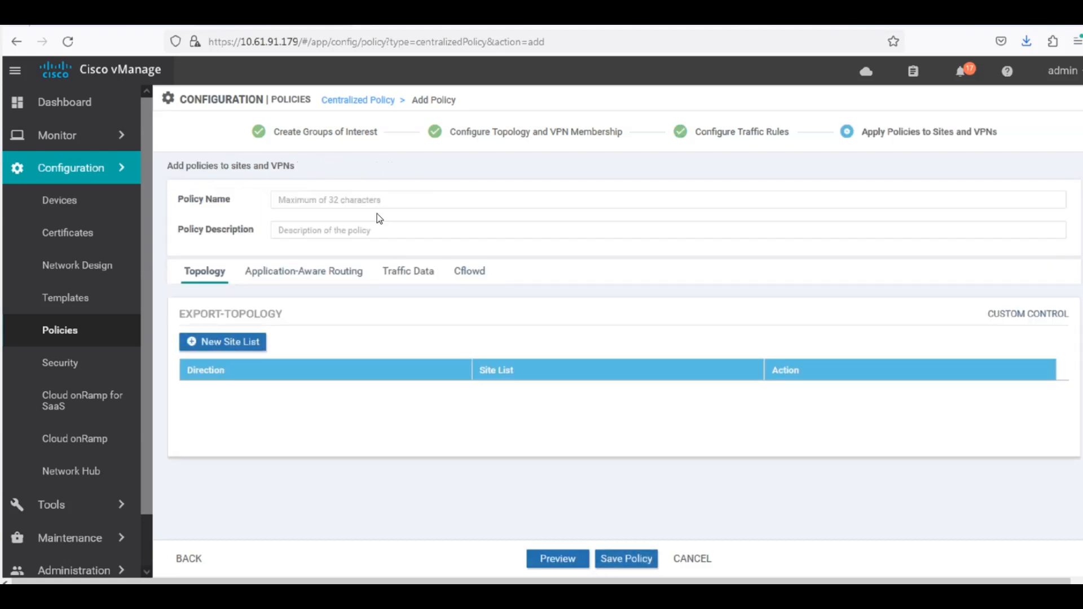
{"action": "left_click", "coordinate": [374, 203]}
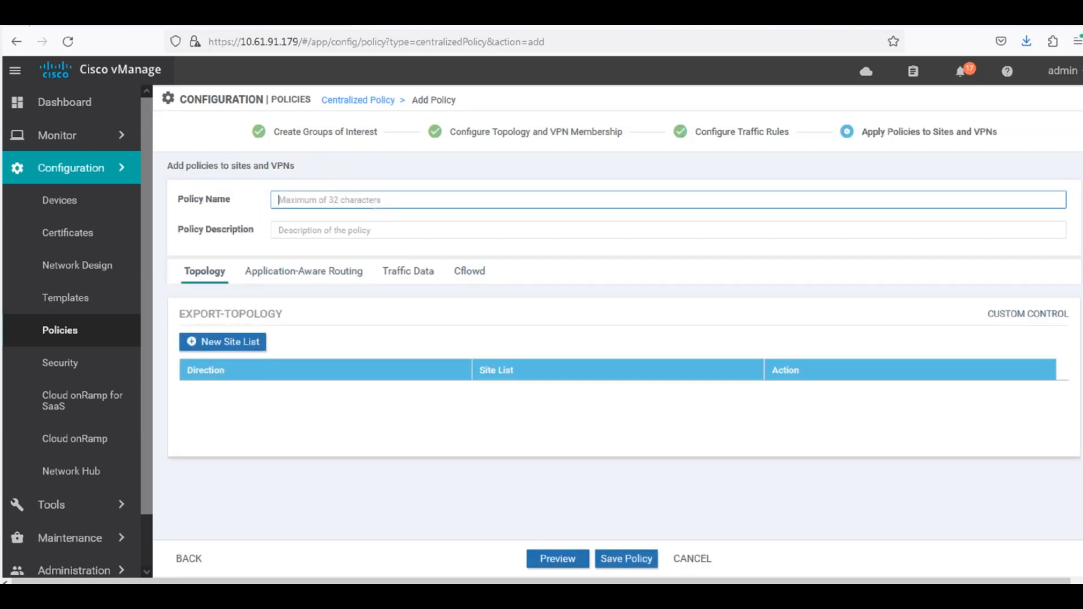
{"action": "type", "text": "POLICY-1"}
{"action": "key", "text": "Tab"}
{"action": "type", "text": "POLI"}
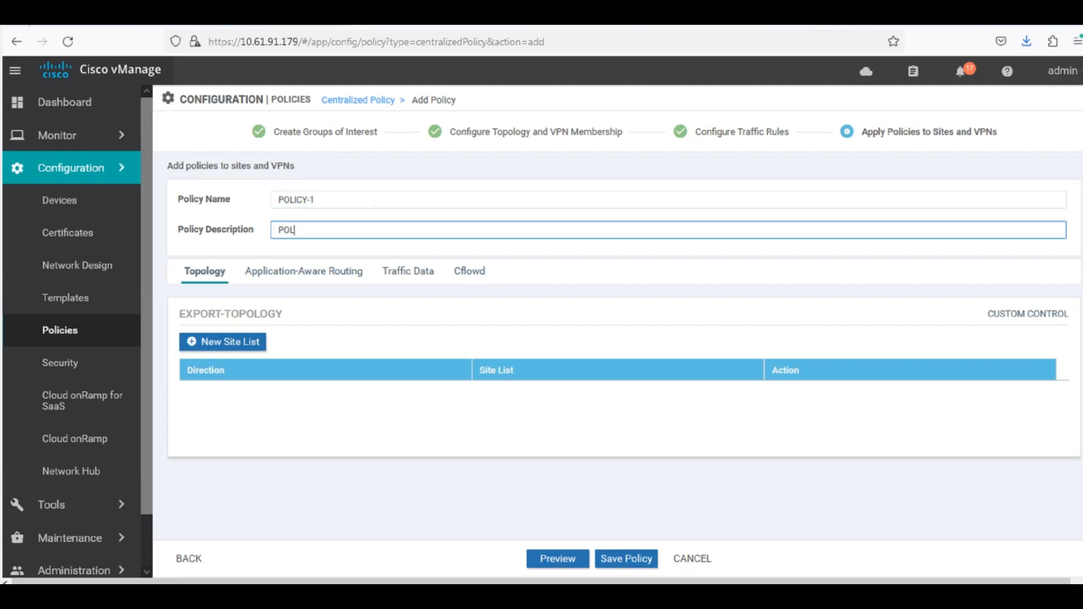
{"action": "type", "text": "CY-1"}
- Start a new site list entry for EXPORT-TOPOLOGY and select vEdge3 and vEdge4 as inbound site lists
{"action": "left_click", "coordinate": [230, 342]}
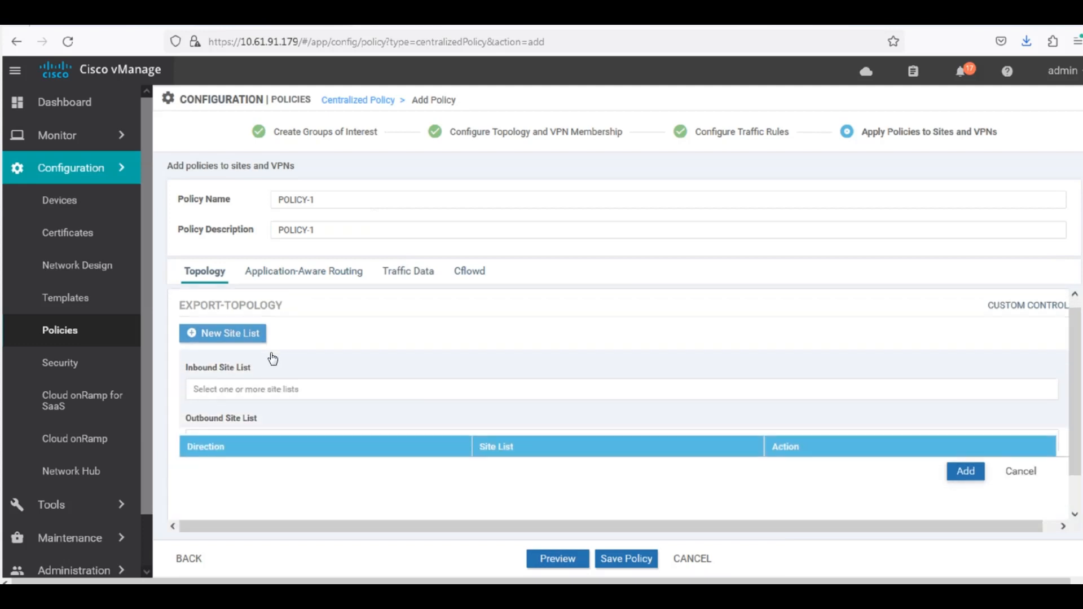
{"action": "left_click", "coordinate": [273, 387]}
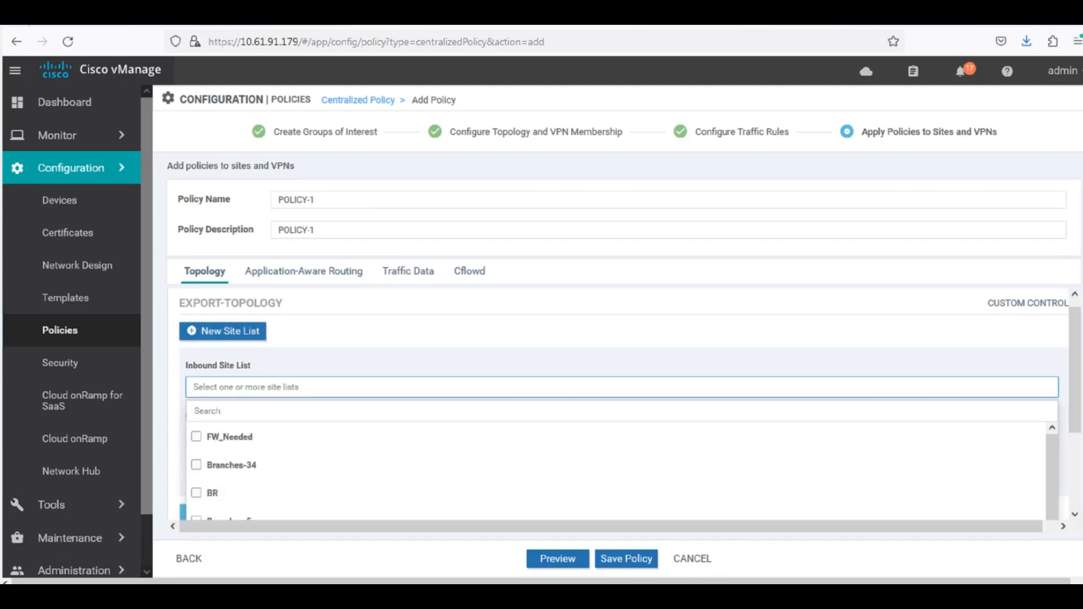
{"action": "scroll", "coordinate": [324, 449], "scroll_direction": "down", "scroll_amount": 3}
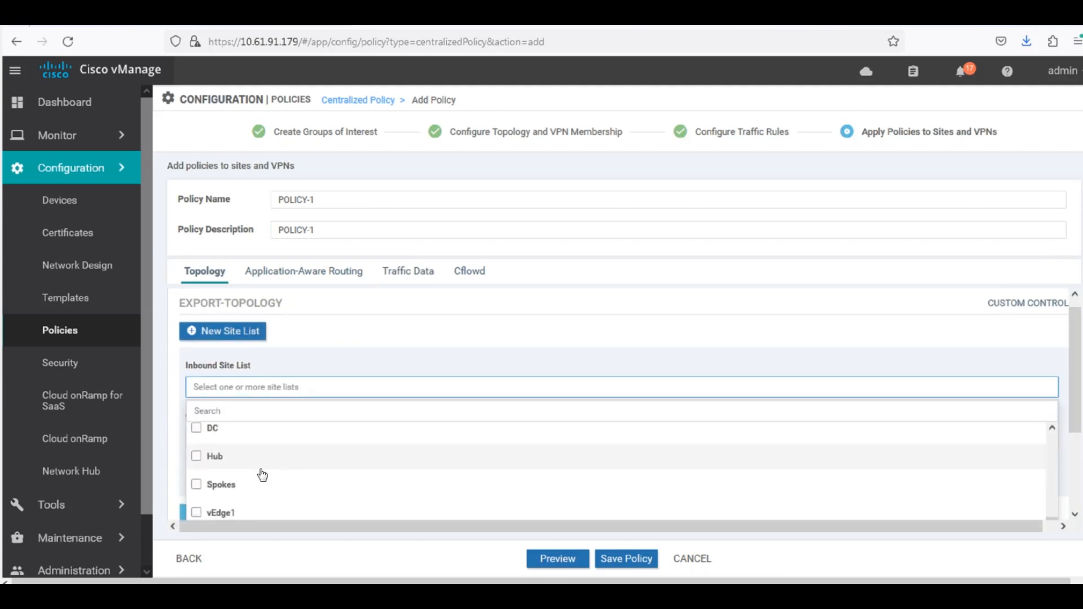
{"action": "scroll", "coordinate": [261, 474], "scroll_direction": "down", "scroll_amount": 2}
{"action": "scroll", "coordinate": [269, 477], "scroll_direction": "down", "scroll_amount": 2}
{"action": "left_click", "coordinate": [198, 451]}
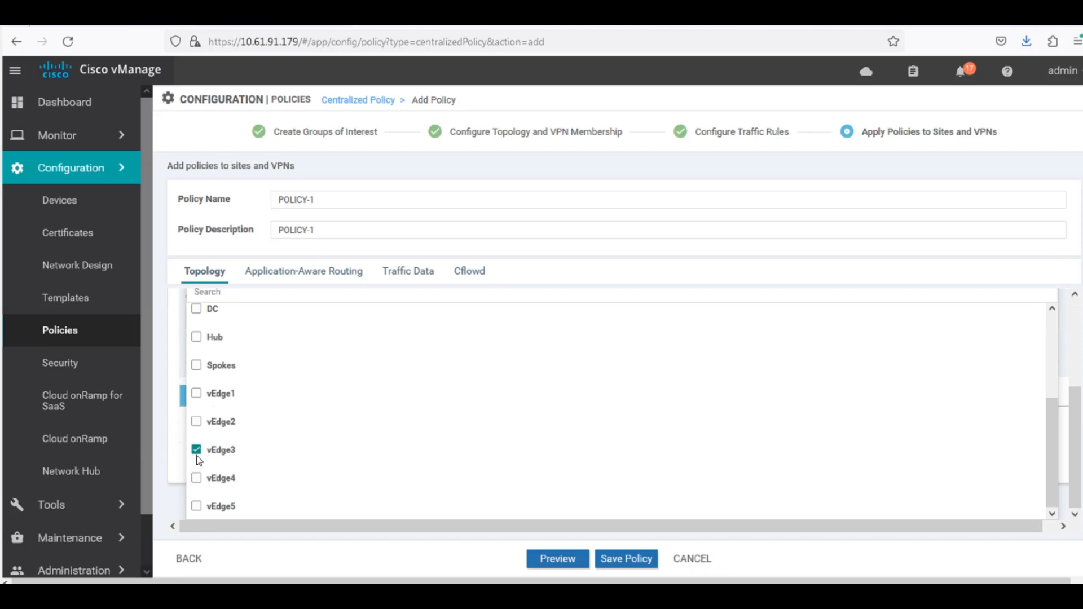
{"action": "left_click", "coordinate": [197, 479]}
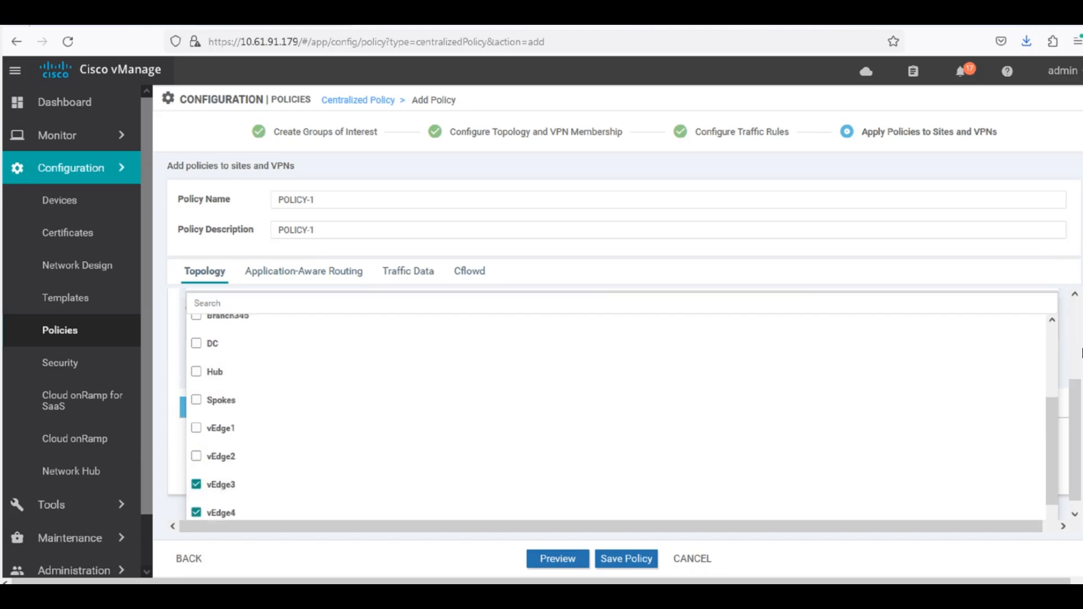
{"action": "left_click", "coordinate": [1068, 341]}
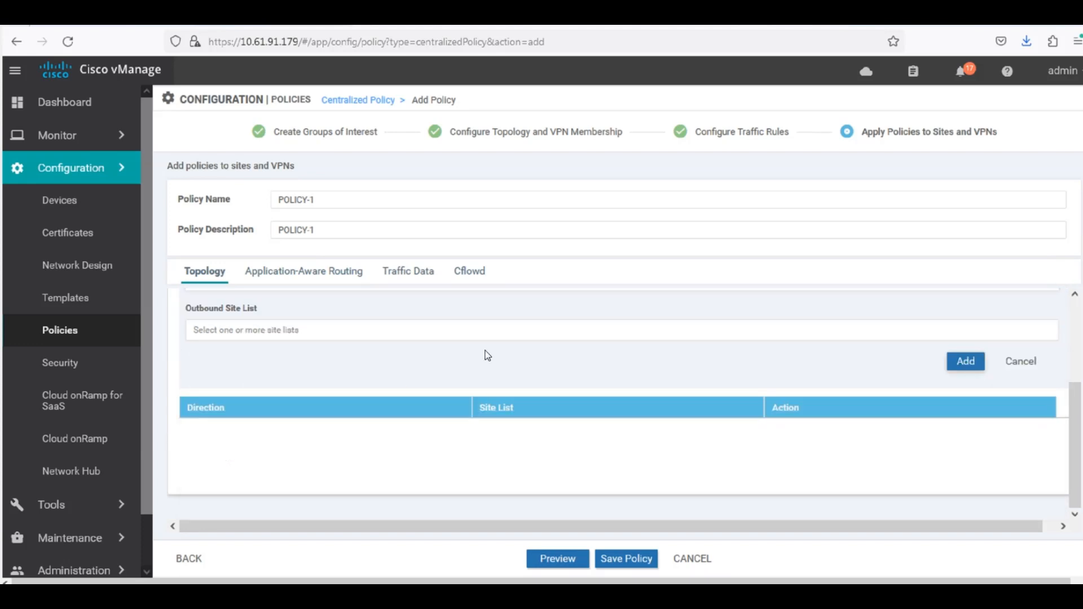
{"action": "scroll", "coordinate": [485, 347], "scroll_direction": "up", "scroll_amount": 2}
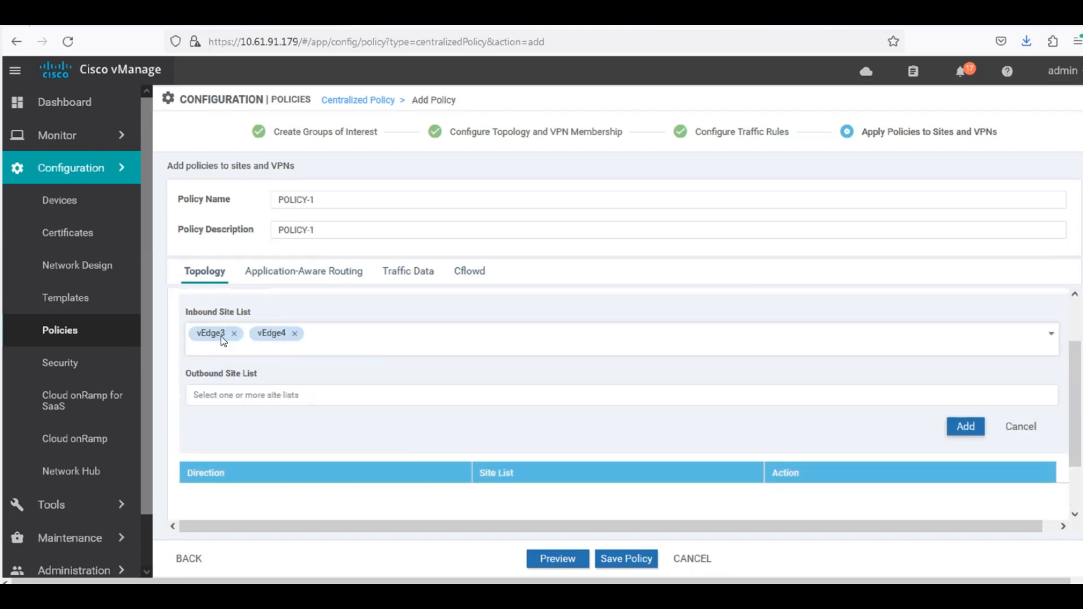
- Add the inbound site list entry for vEdge3 and vEdge4 to EXPORT-TOPOLOGY and save the centralized policy
{"action": "left_click", "coordinate": [961, 430]}
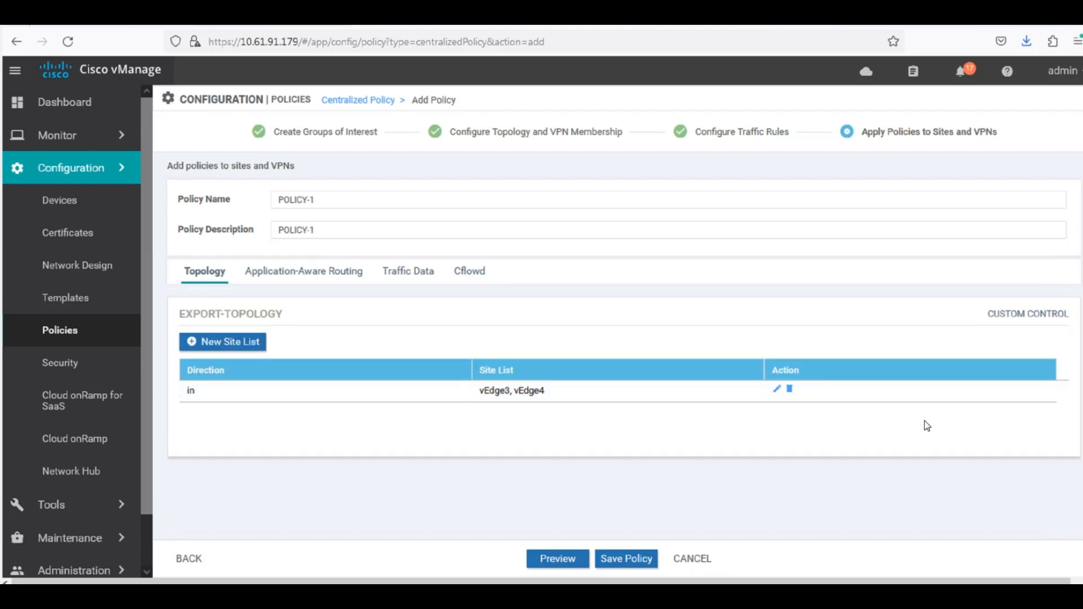
{"action": "left_click", "coordinate": [635, 565]}
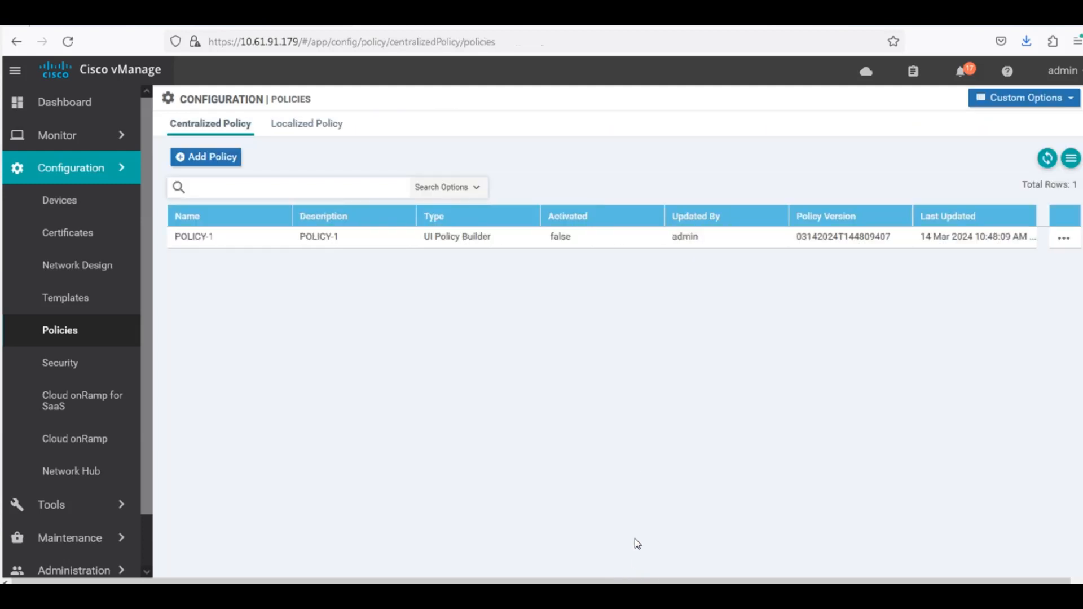
- Activate POLICY-1 on the reachable vSmart and refresh the status of the policy push task
{"action": "left_click", "coordinate": [1061, 246]}
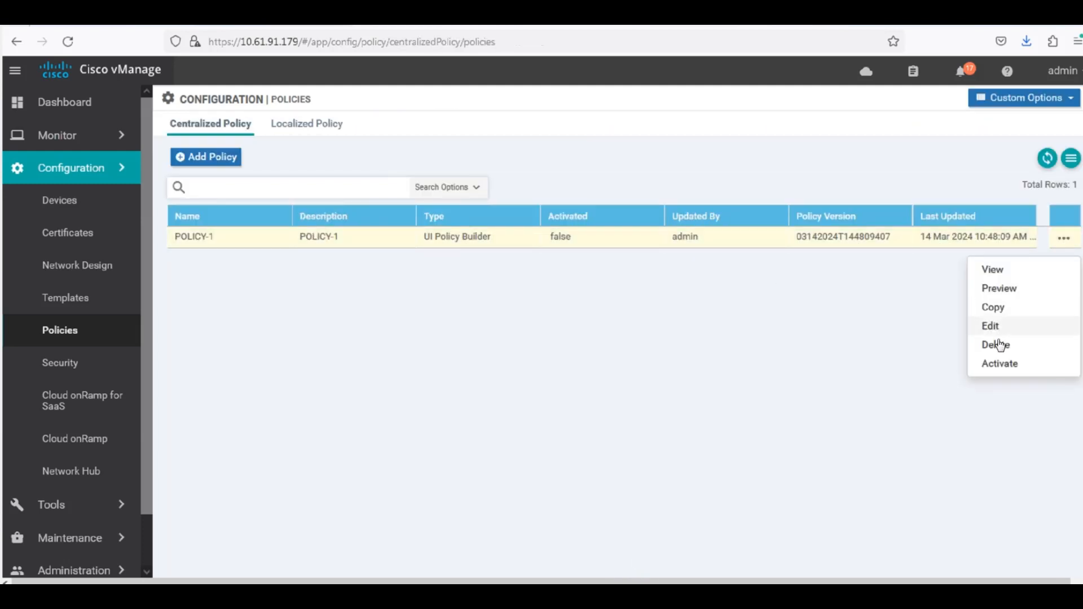
{"action": "left_click", "coordinate": [1000, 365]}
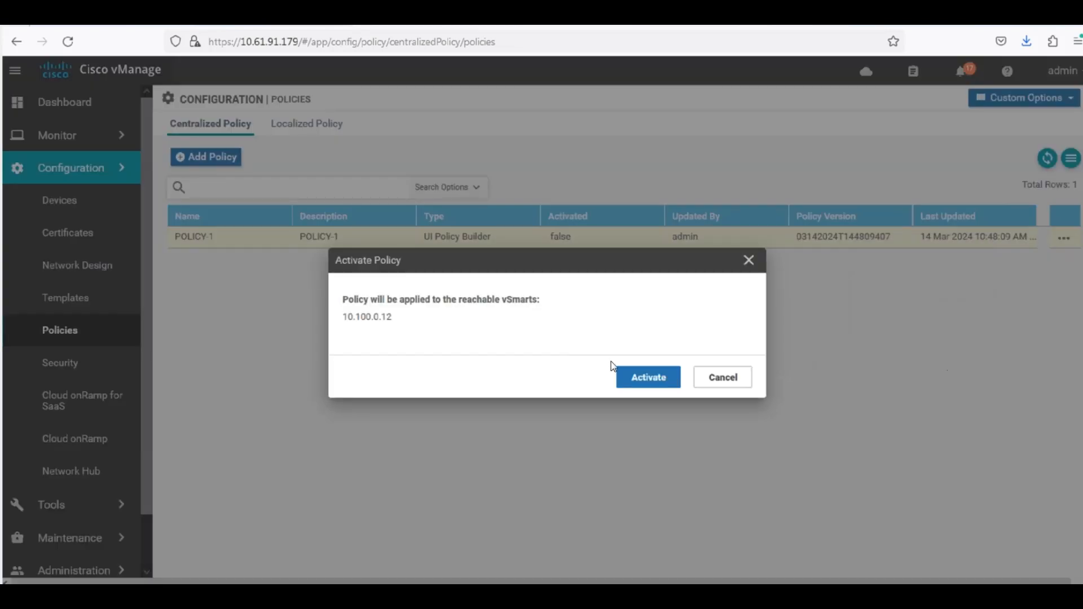
{"action": "left_click", "coordinate": [660, 383]}
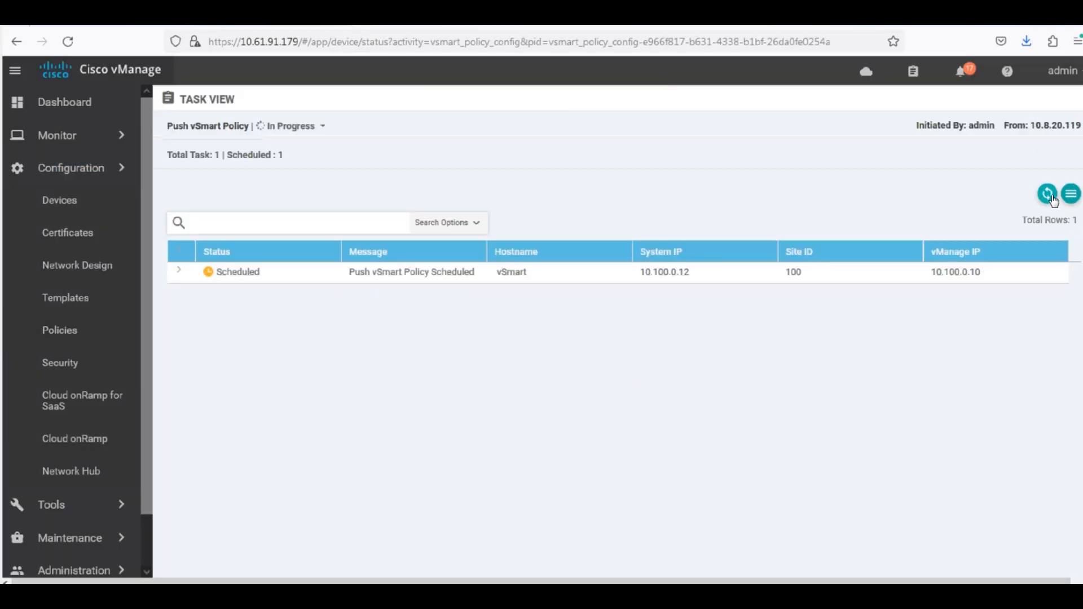
{"action": "left_click", "coordinate": [1046, 194]}
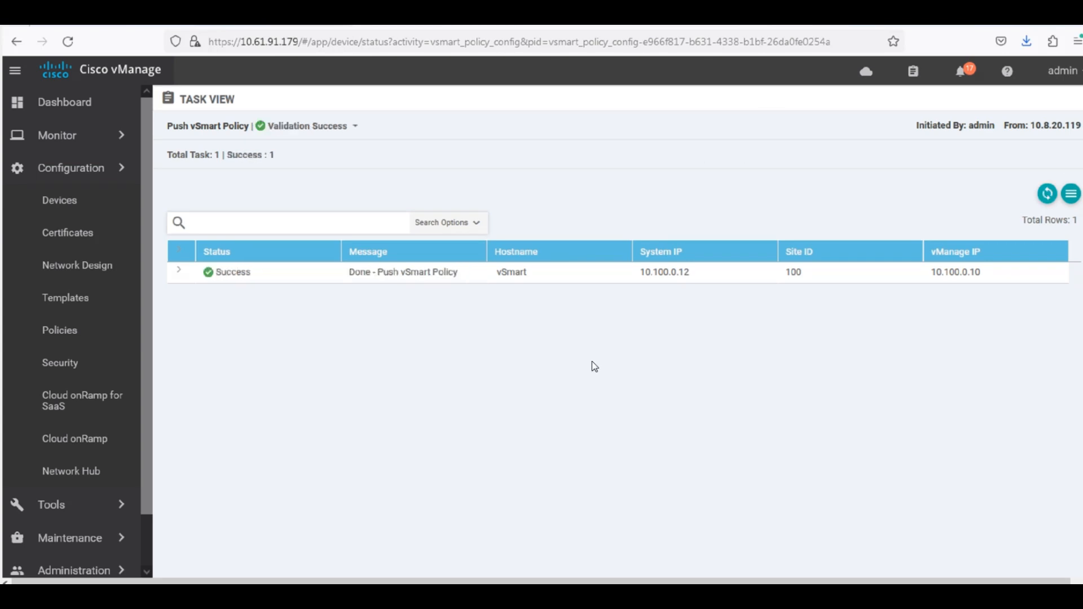
- Switch to the vEdge3 terminal and run "show ip route vpn 100" to check the full routing table
{"action": "key", "text": "alt+Tab"}
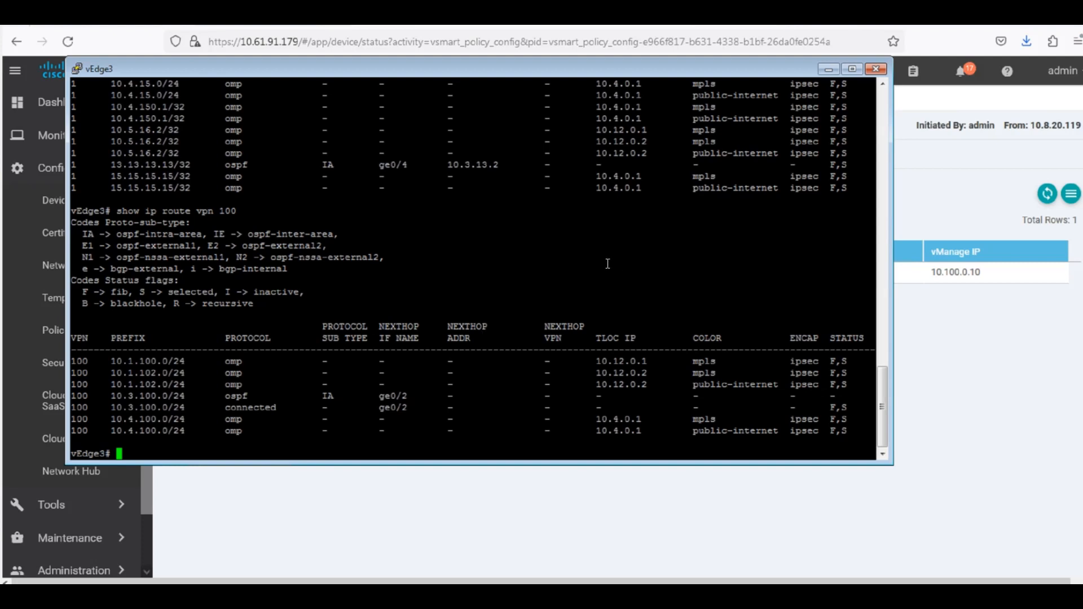
{"action": "type", "text": "show ip route vpn 100"}
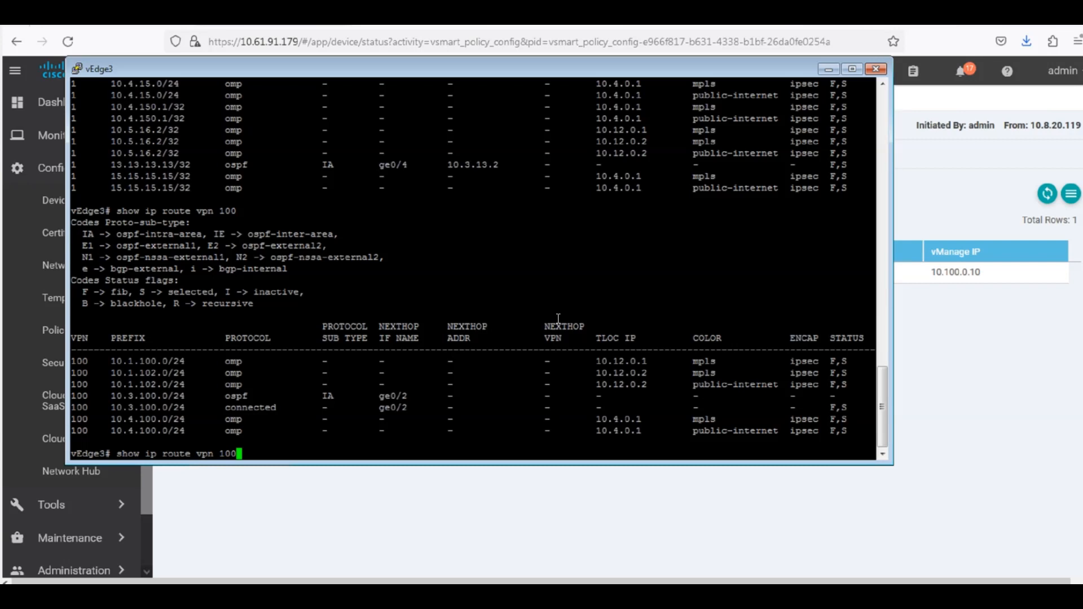
{"action": "key", "text": "Return"}
{"action": "key", "text": "space"}
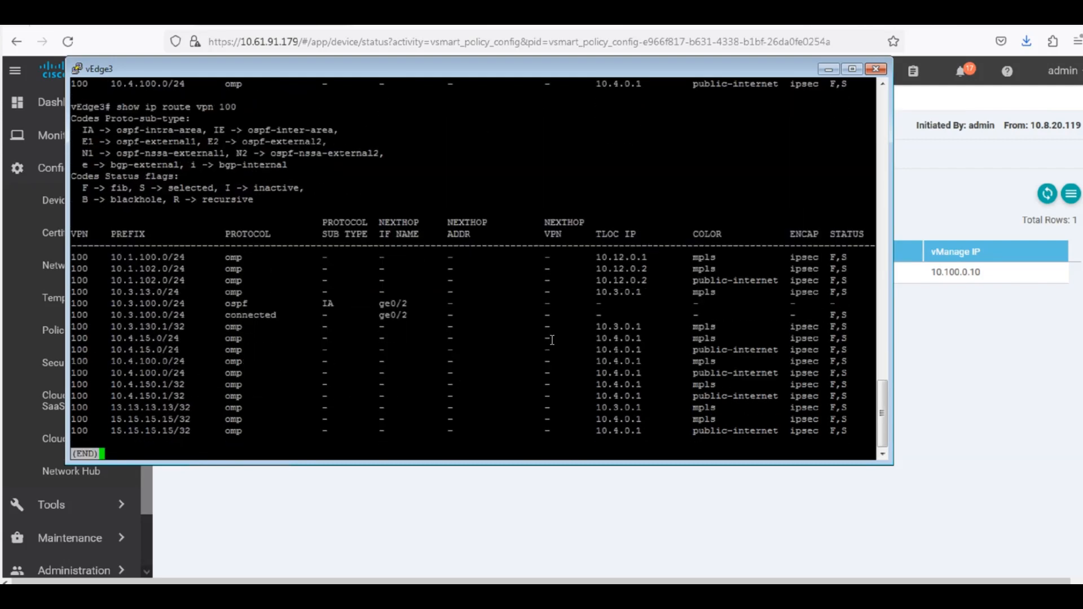
{"action": "key", "text": "q"}
{"action": "key", "text": "Return"}
{"action": "key", "text": "Return"}
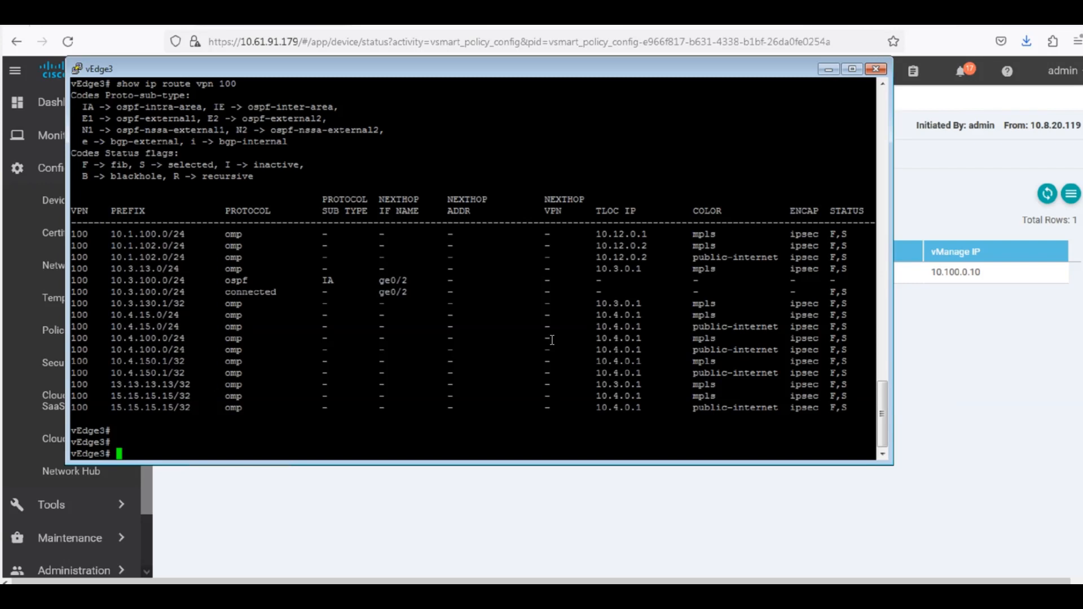
- Run "show ip route vpn 1" on vEdge3 and examine the 10.3.100.0/24 and 10.4.100.0/24 routes
{"action": "type", "text": "show ip route vpn 1"}
{"action": "key", "text": "Return"}
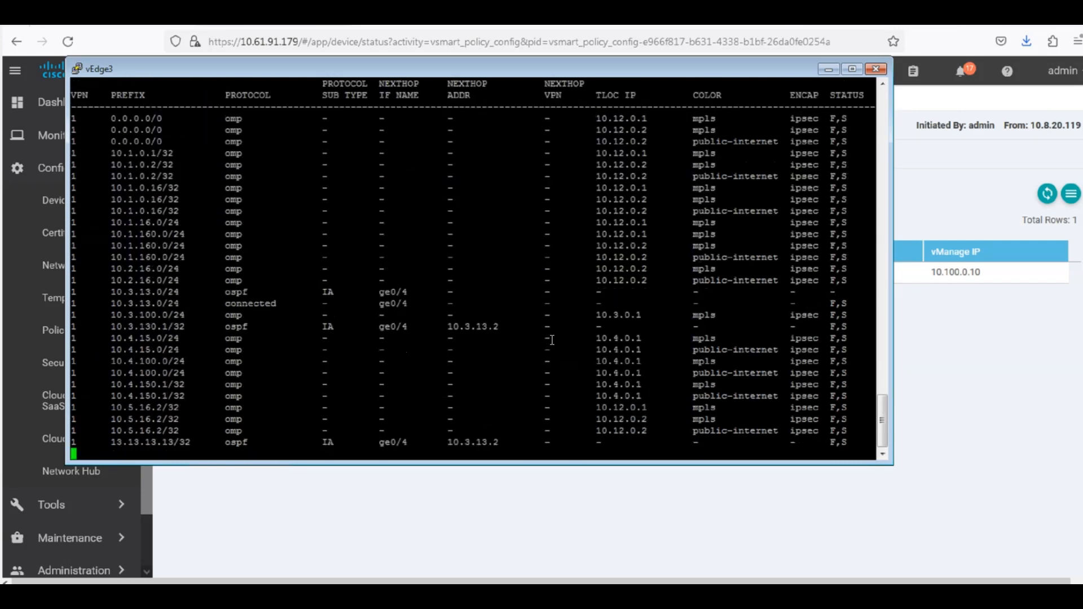
{"action": "key", "text": "q"}
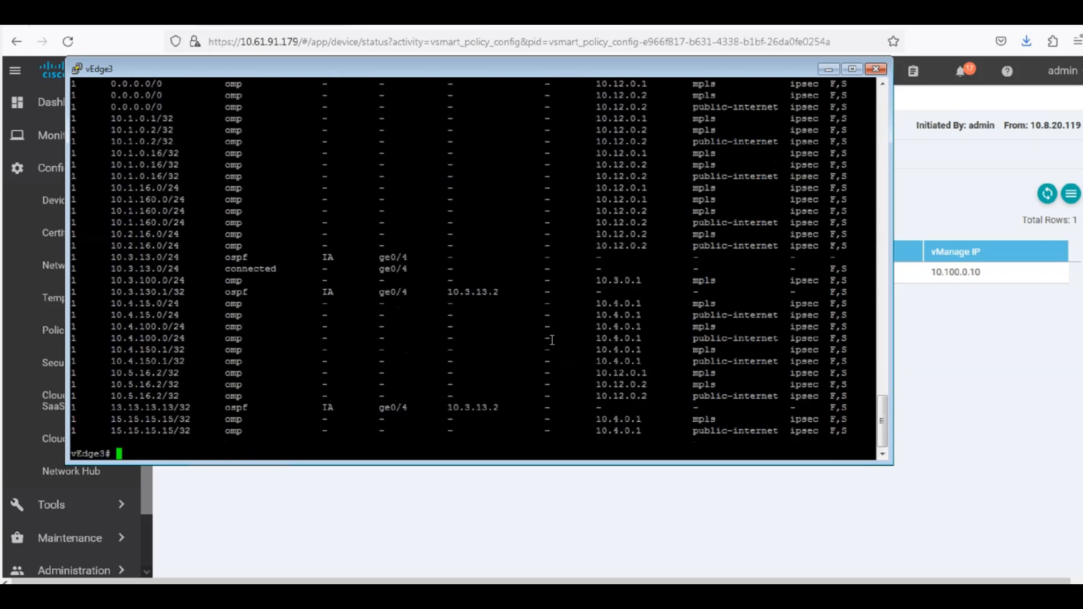
{"action": "triple_click", "coordinate": [148, 325]}
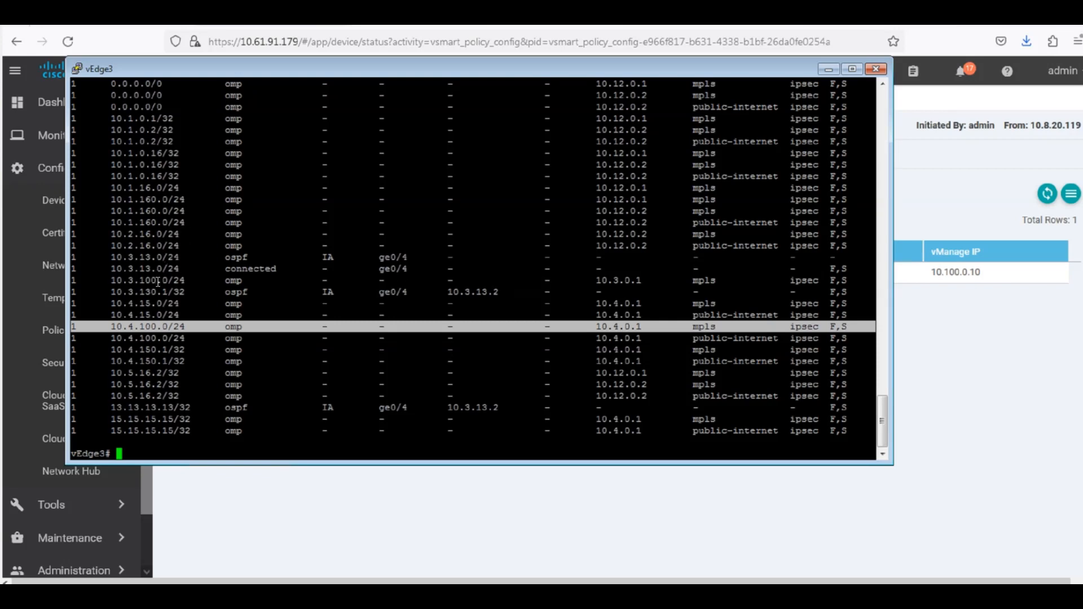
{"action": "triple_click", "coordinate": [158, 280]}
{"action": "triple_click", "coordinate": [169, 326]}
{"action": "left_click", "coordinate": [179, 319]}
- Switch back to vManage and start a new zone list among the security configuration lists
{"action": "left_click", "coordinate": [624, 534]}
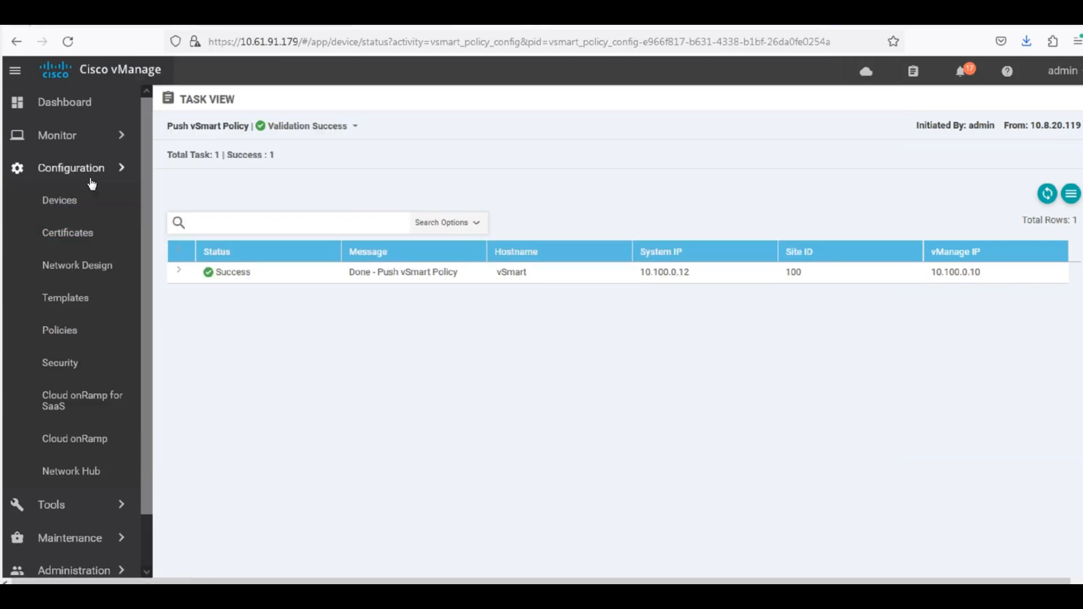
{"action": "left_click", "coordinate": [73, 375]}
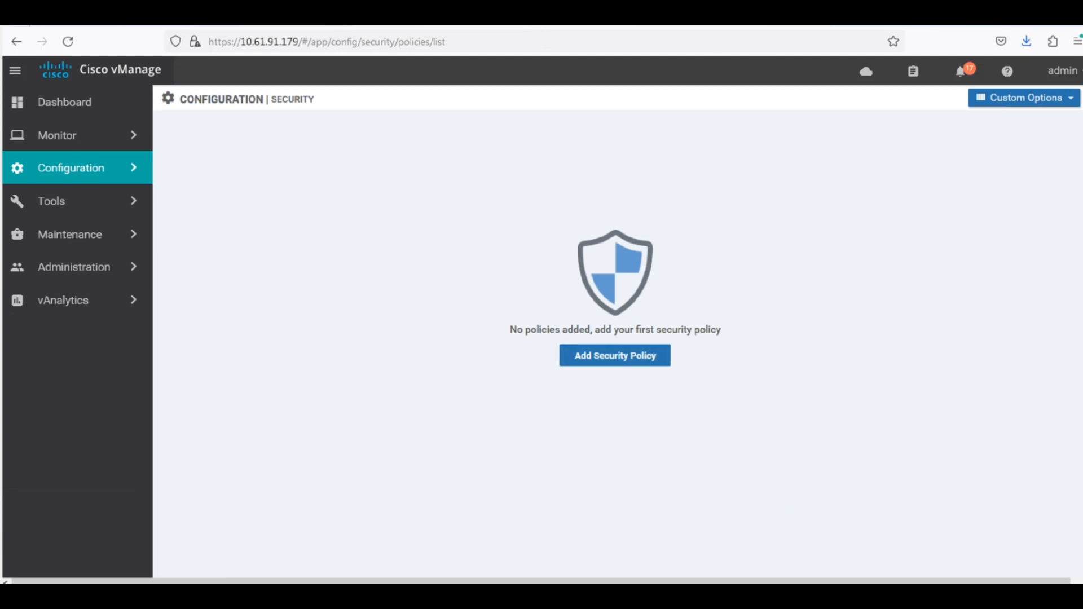
{"action": "left_click", "coordinate": [1017, 100]}
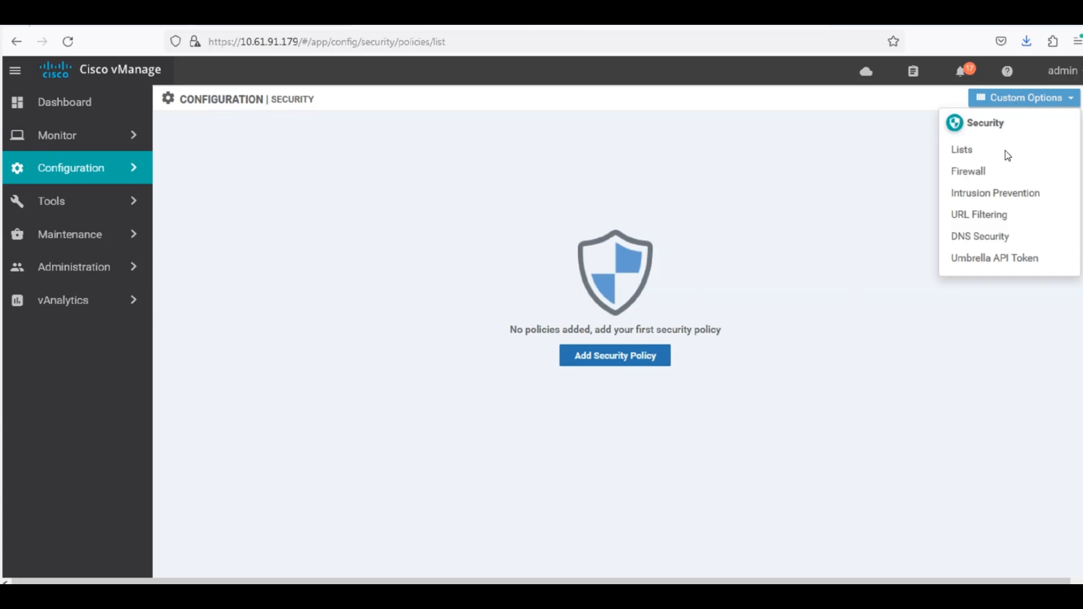
{"action": "left_click", "coordinate": [975, 151]}
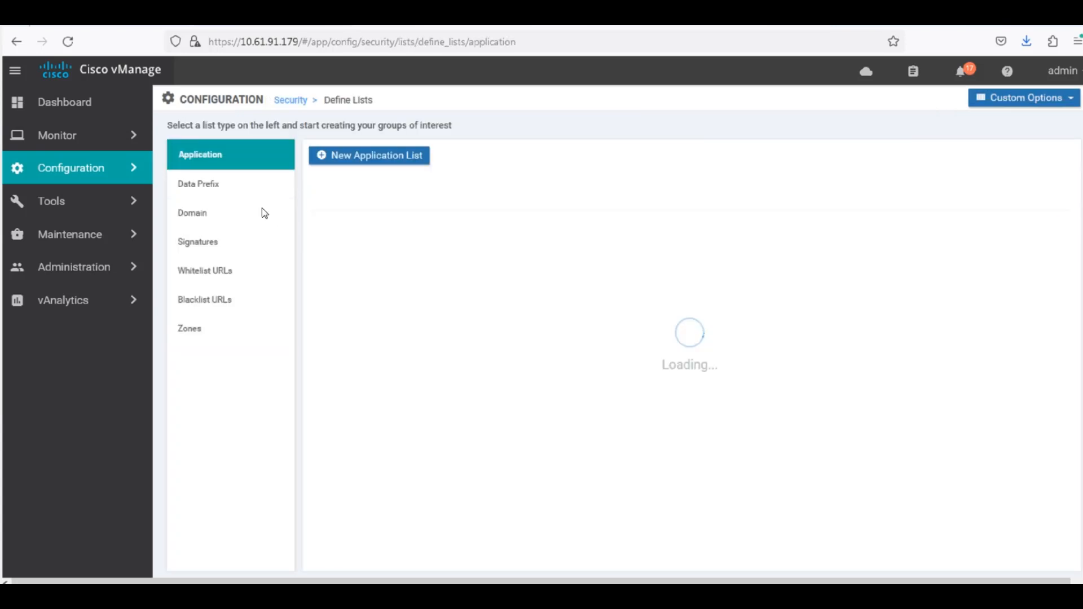
{"action": "left_click", "coordinate": [202, 333]}
{"action": "left_click", "coordinate": [395, 159]}
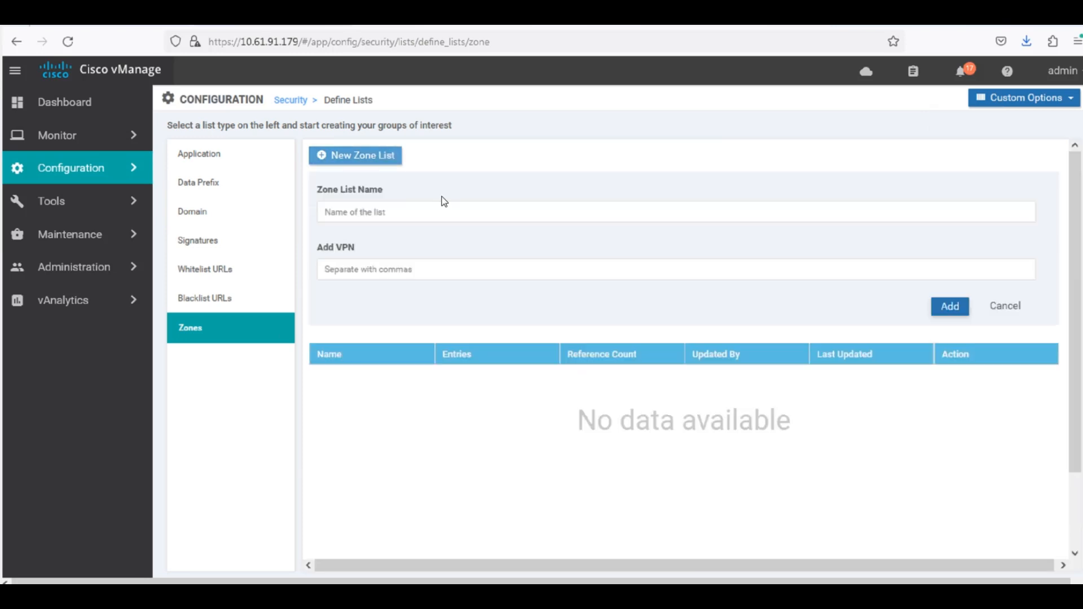
- Name the zone list ZONE-A, assign VPN 1 to it and add it
{"action": "left_click", "coordinate": [445, 211]}
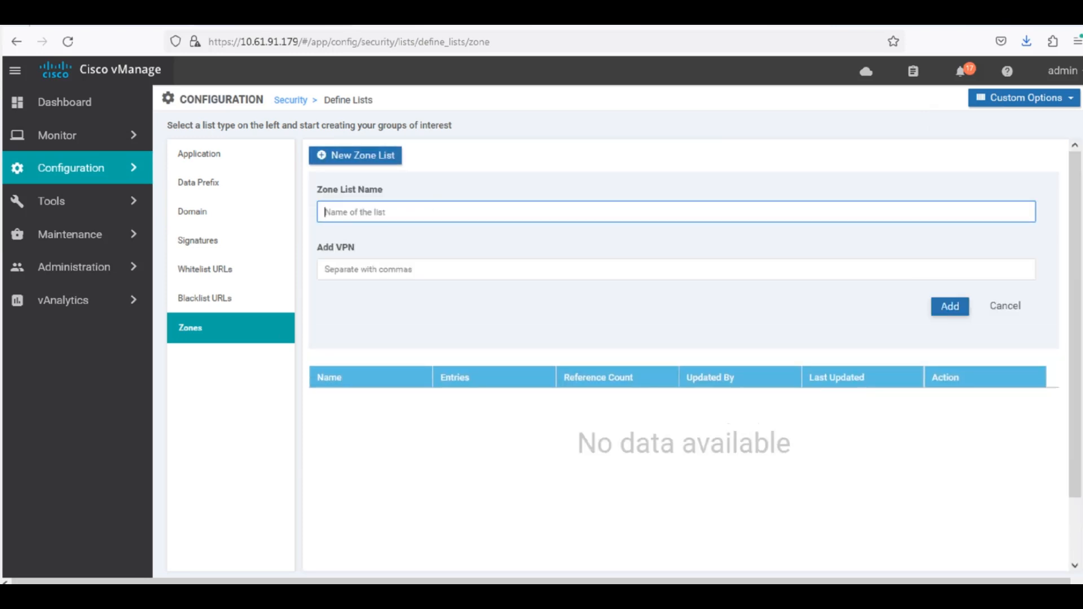
{"action": "type", "text": "ZONE-A"}
{"action": "key", "text": "Tab"}
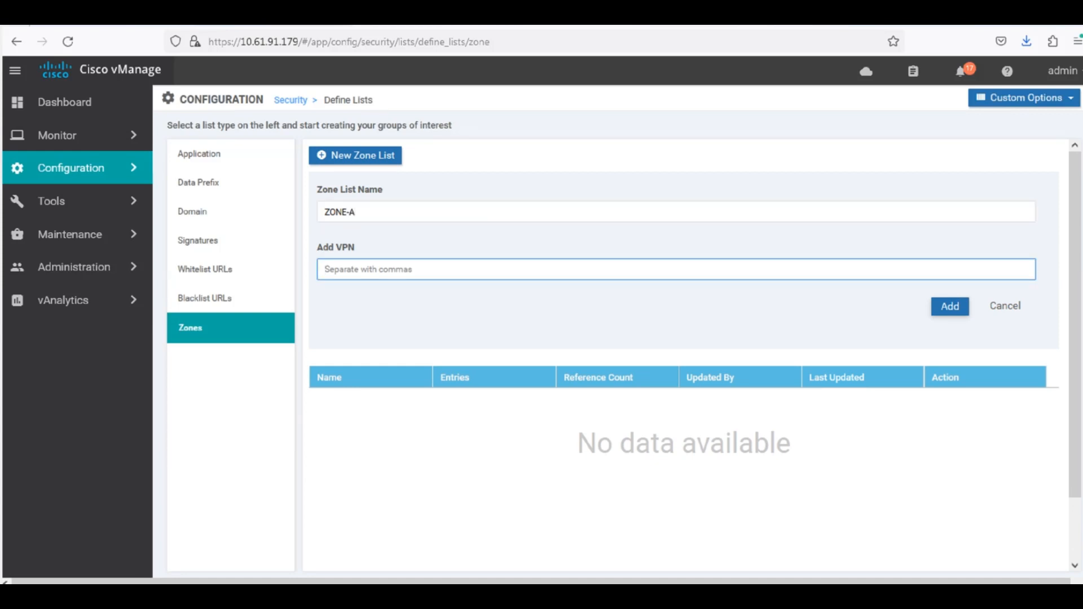
{"action": "type", "text": "1"}
{"action": "left_click", "coordinate": [954, 308]}
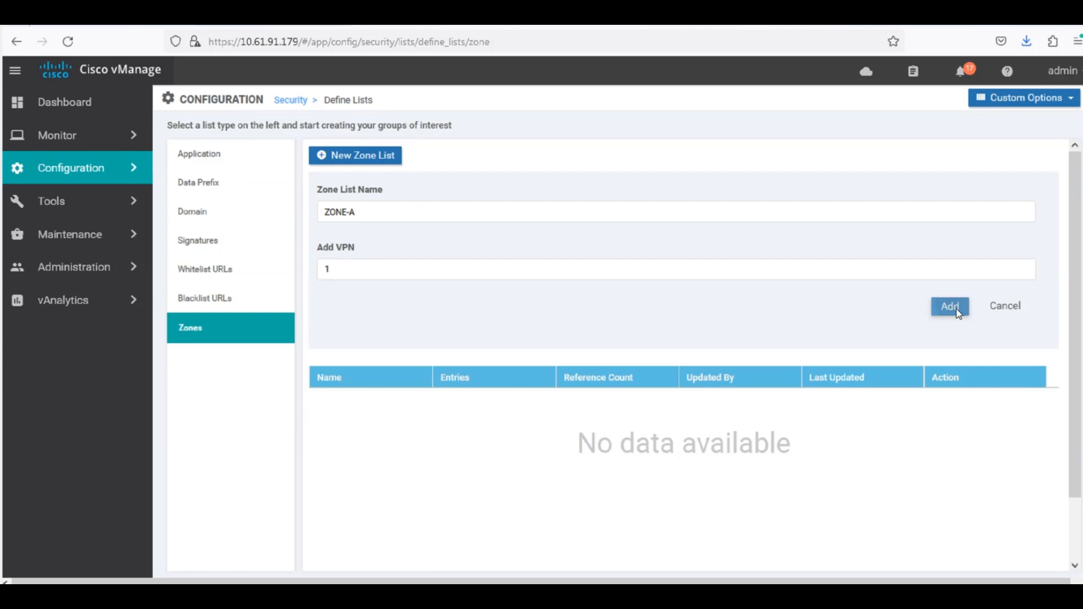
- Create a second zone list named ZONE-B containing VPN 100
{"action": "left_click", "coordinate": [367, 155]}
{"action": "type", "text": "zo"}
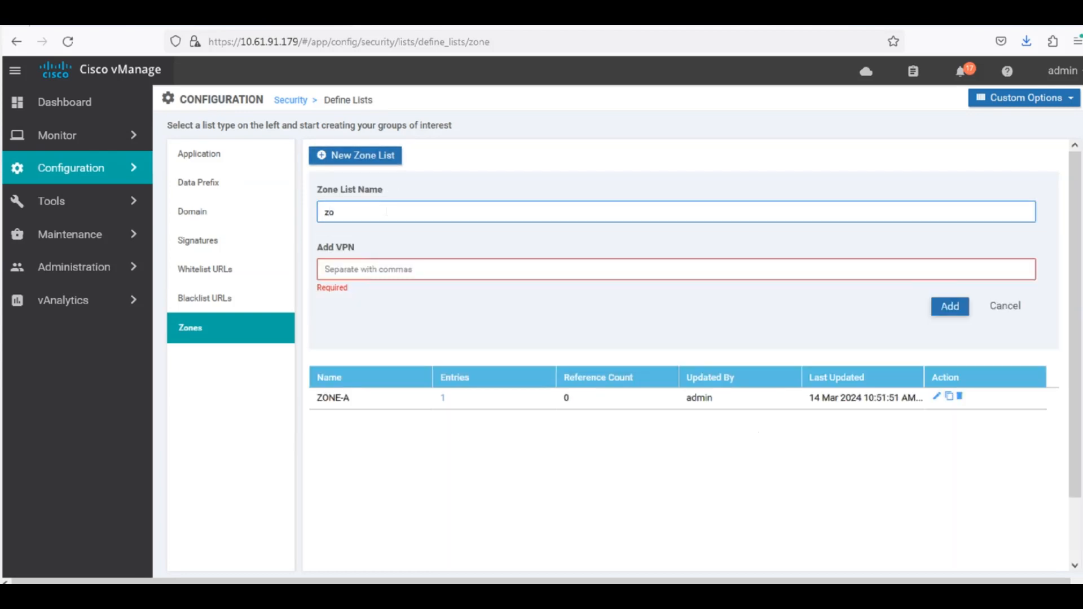
{"action": "key", "text": "BackSpace"}
{"action": "key", "text": "BackSpace"}
{"action": "type", "text": "ZONE-B"}
{"action": "key", "text": "Tab"}
{"action": "type", "text": "100"}
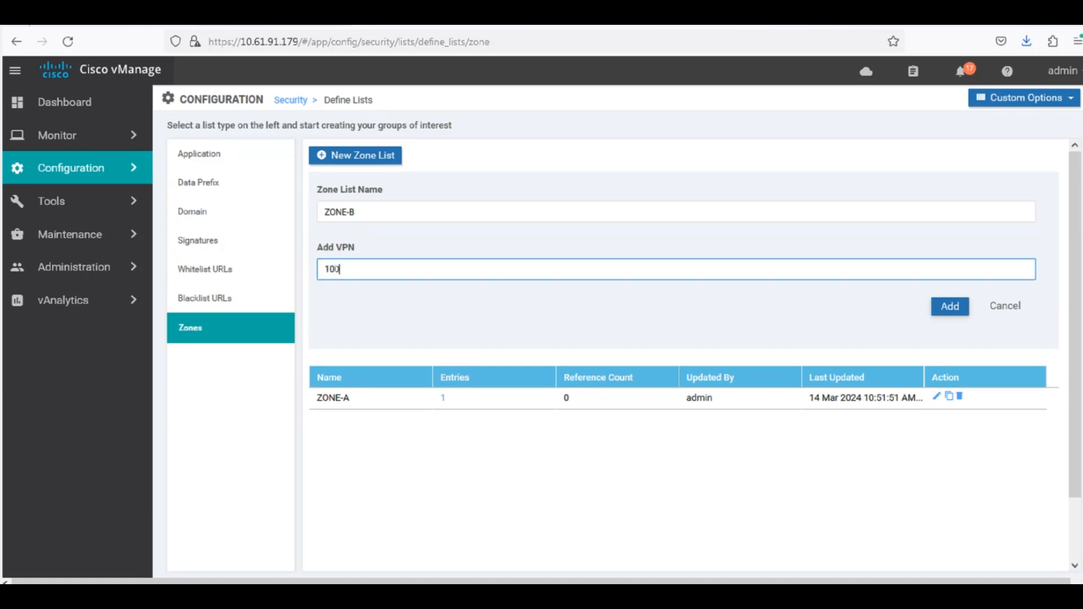
{"action": "left_click", "coordinate": [950, 306]}
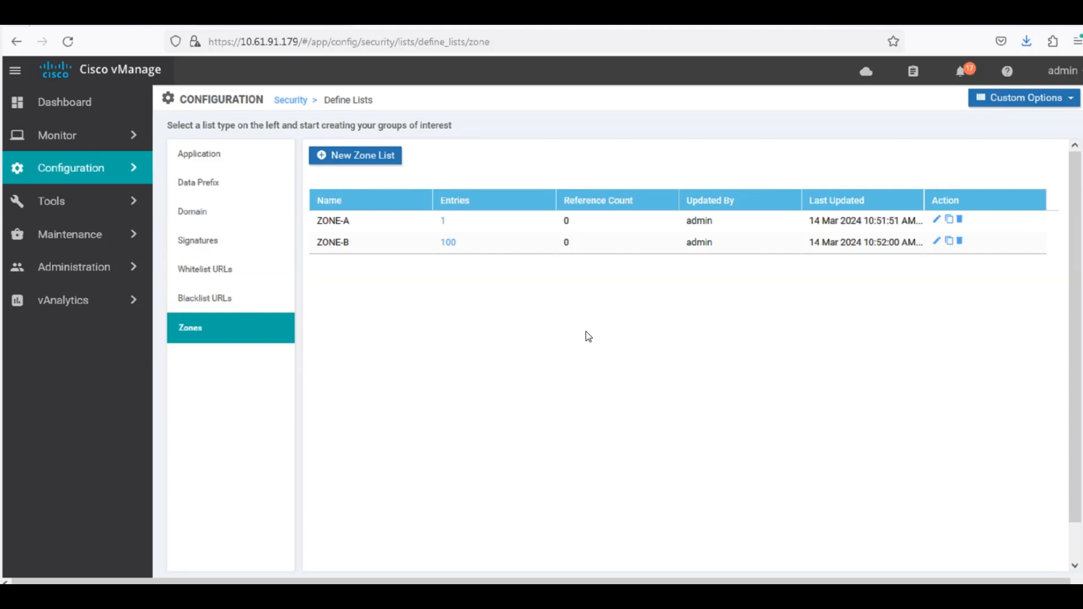
- Start a security policy using the Custom scenario and create a new firewall policy in it
{"action": "left_click", "coordinate": [291, 101]}
{"action": "left_click", "coordinate": [623, 363]}
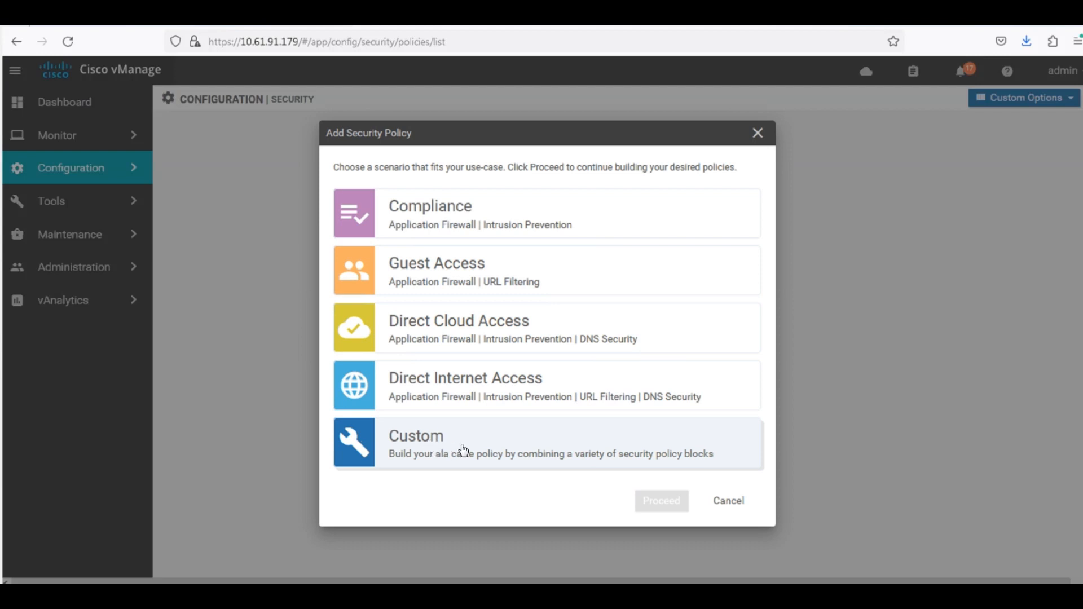
{"action": "left_click", "coordinate": [500, 447]}
{"action": "left_click", "coordinate": [672, 500]}
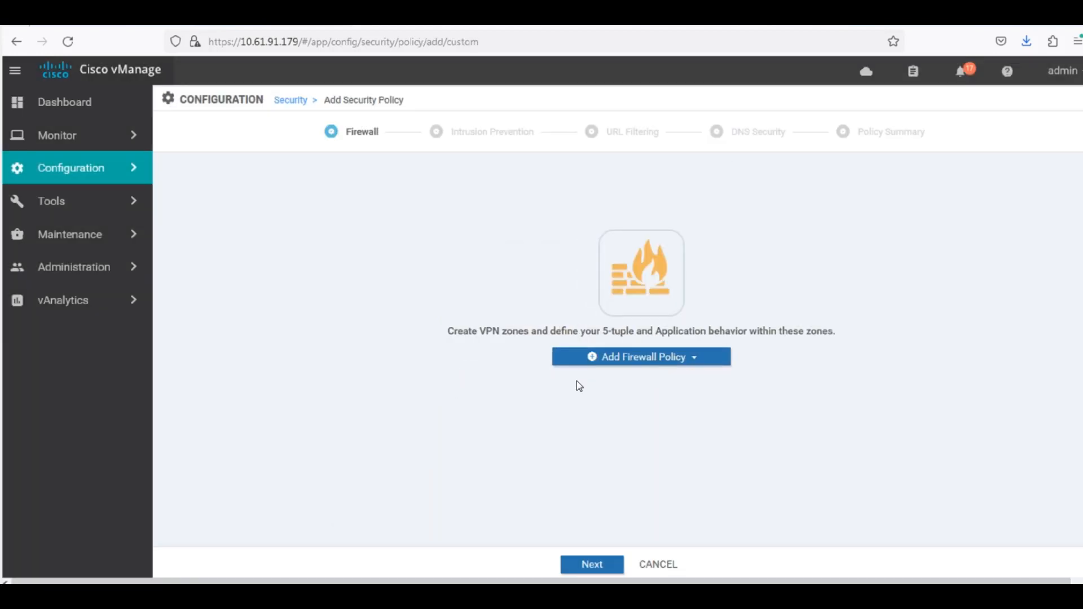
{"action": "left_click", "coordinate": [645, 363]}
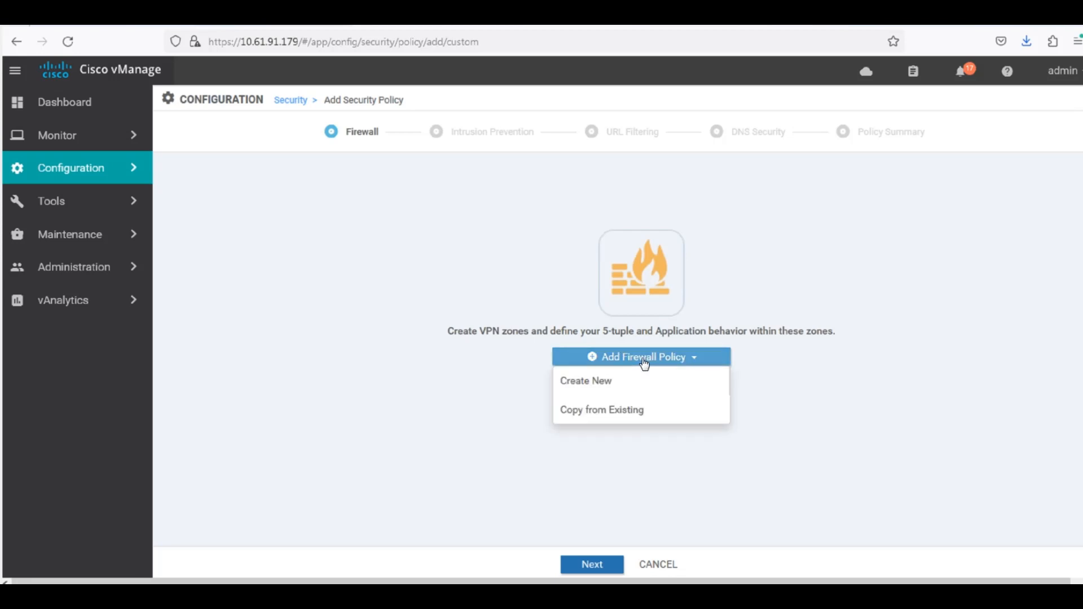
{"action": "left_click", "coordinate": [612, 383]}
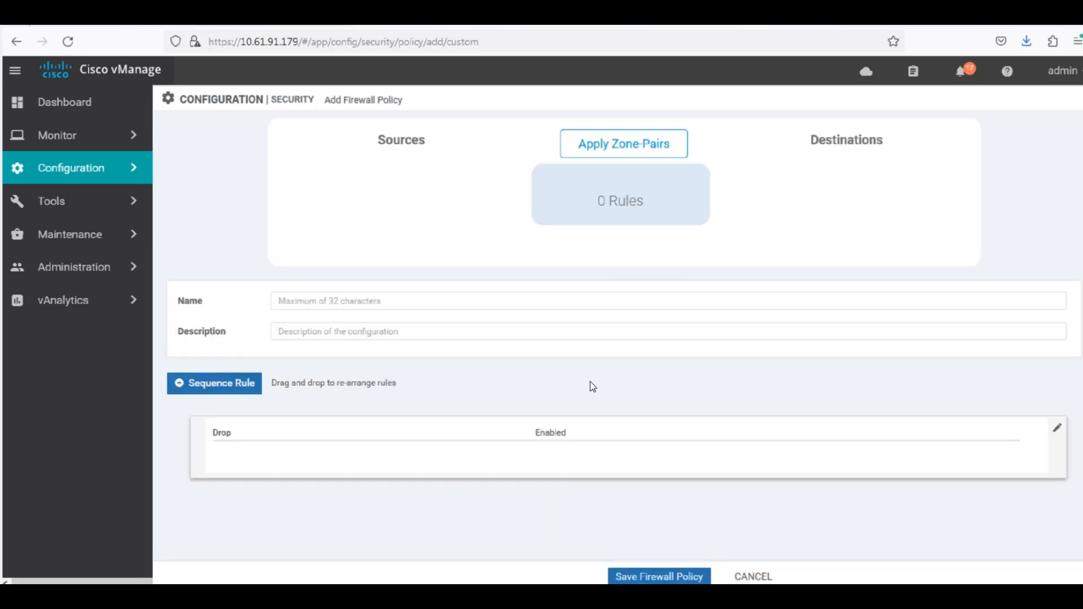
- Enter TELNET-SSH as both the name and the description of the firewall policy
{"action": "left_click", "coordinate": [316, 301]}
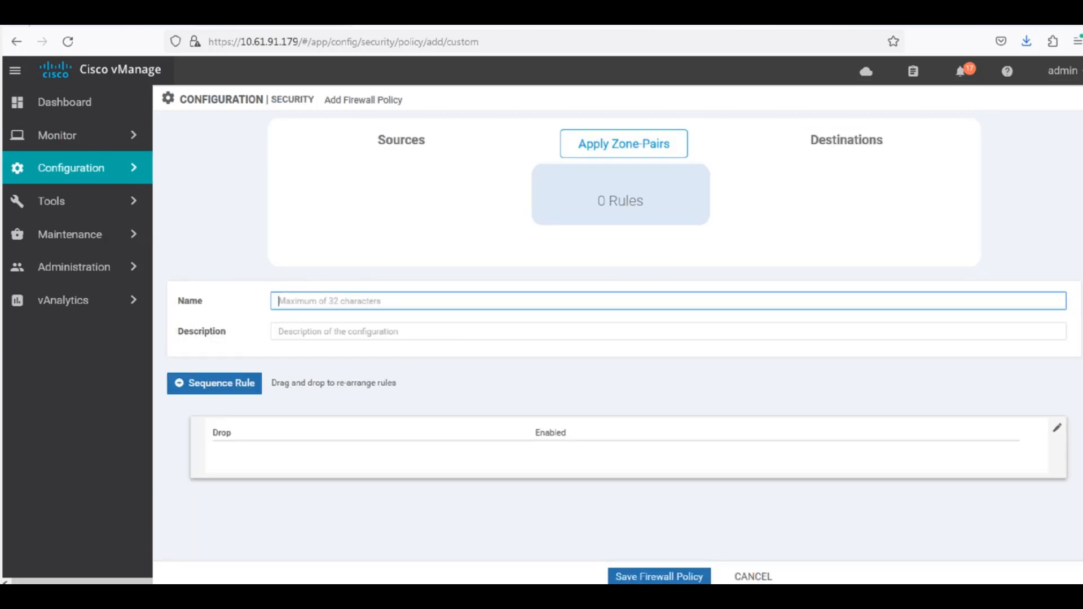
{"action": "type", "text": "TELNET-SSH"}
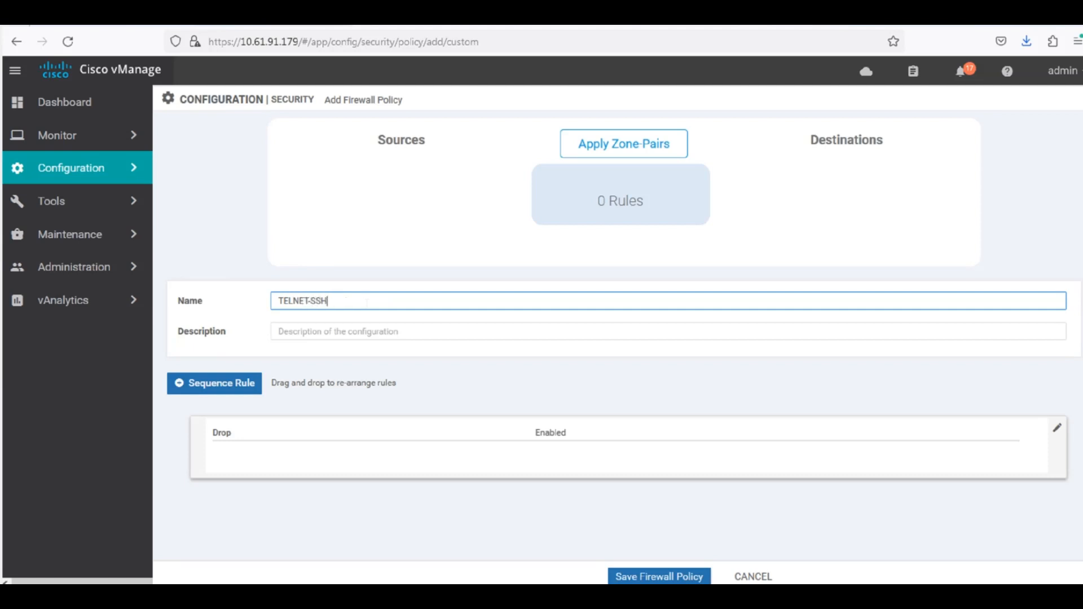
{"action": "key", "text": "Tab"}
{"action": "key", "text": "shift+Tab"}
{"action": "key", "text": "ctrl+a"}
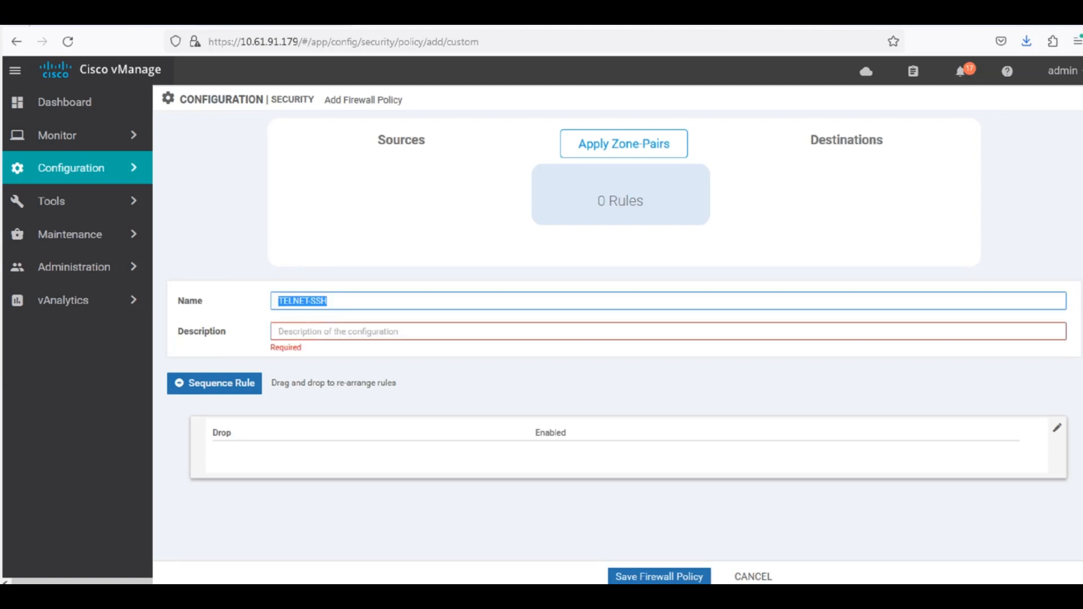
{"action": "key", "text": "ctrl+c"}
{"action": "key", "text": "Tab"}
{"action": "key", "text": "ctrl+v"}
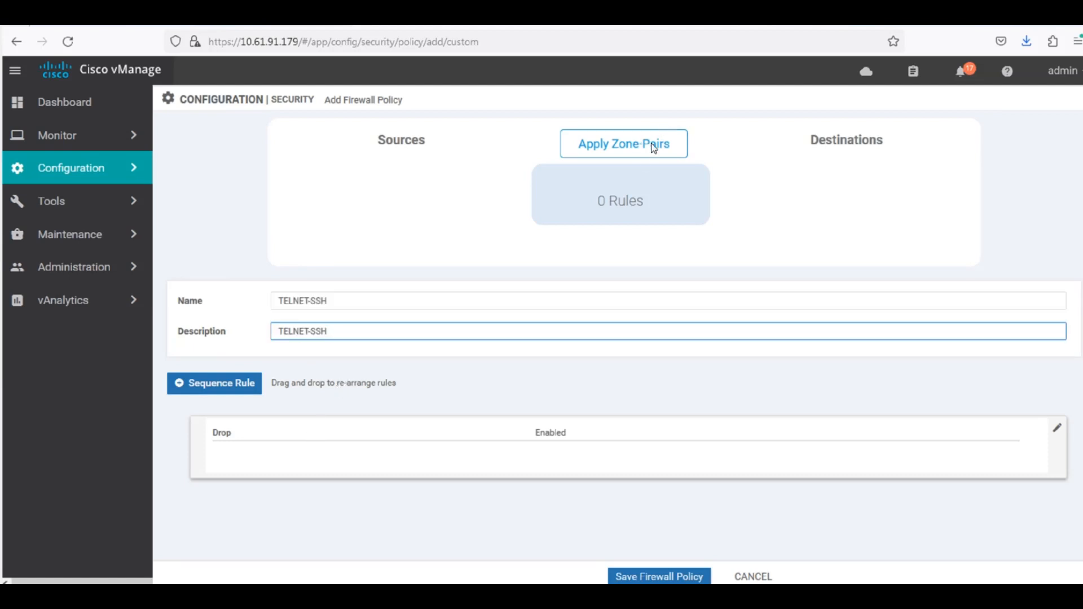
- Open the zone-pair settings of the firewall policy and set the first pair from source ZONE-A to destination ZONE-A
{"action": "left_click", "coordinate": [651, 146]}
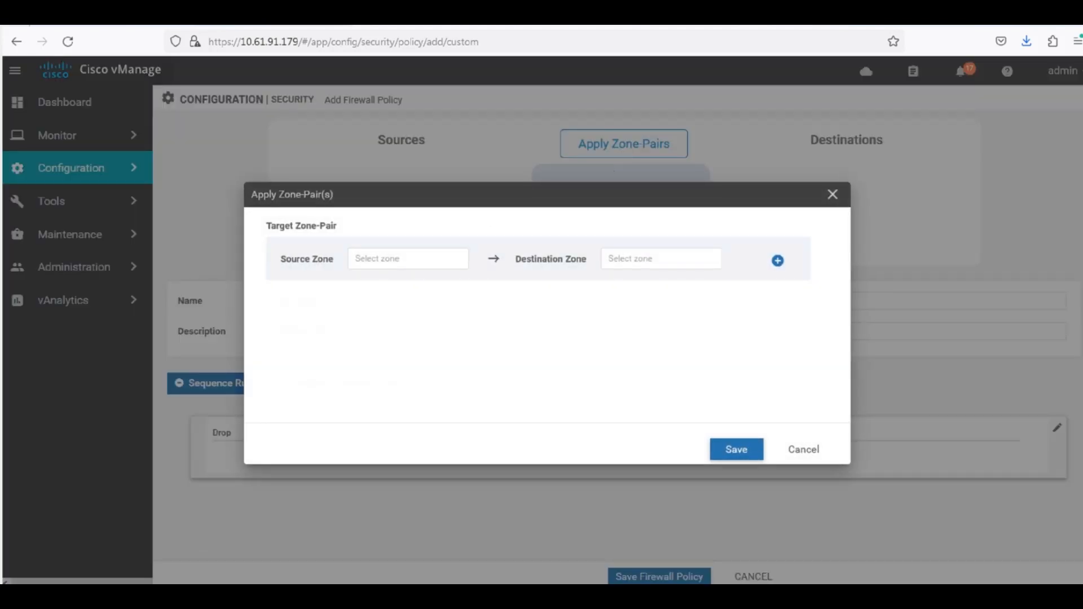
{"action": "left_click", "coordinate": [408, 259]}
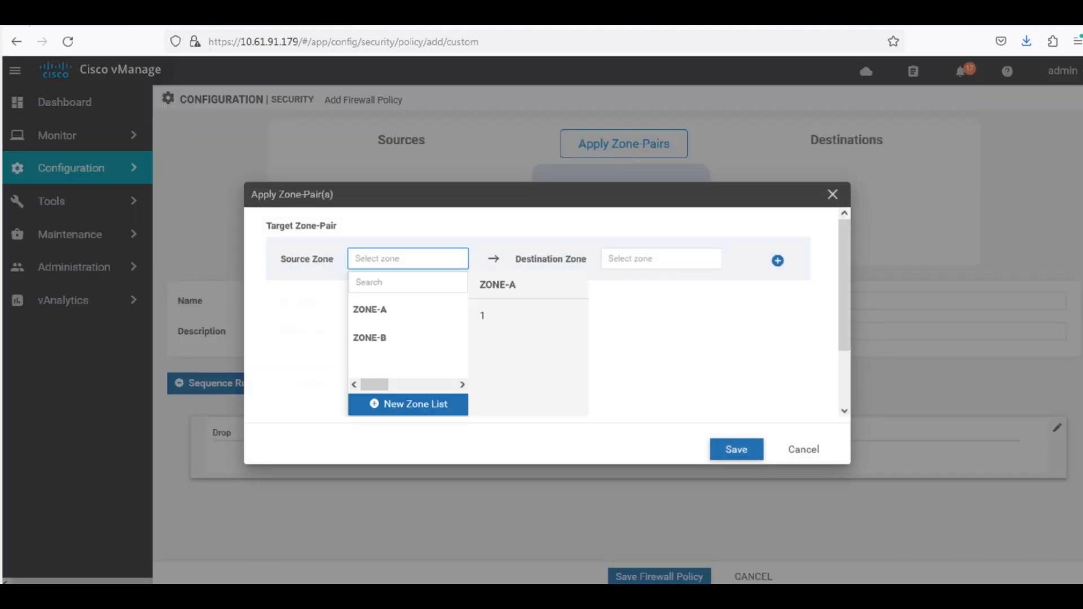
{"action": "left_click", "coordinate": [387, 310]}
{"action": "left_click", "coordinate": [617, 267]}
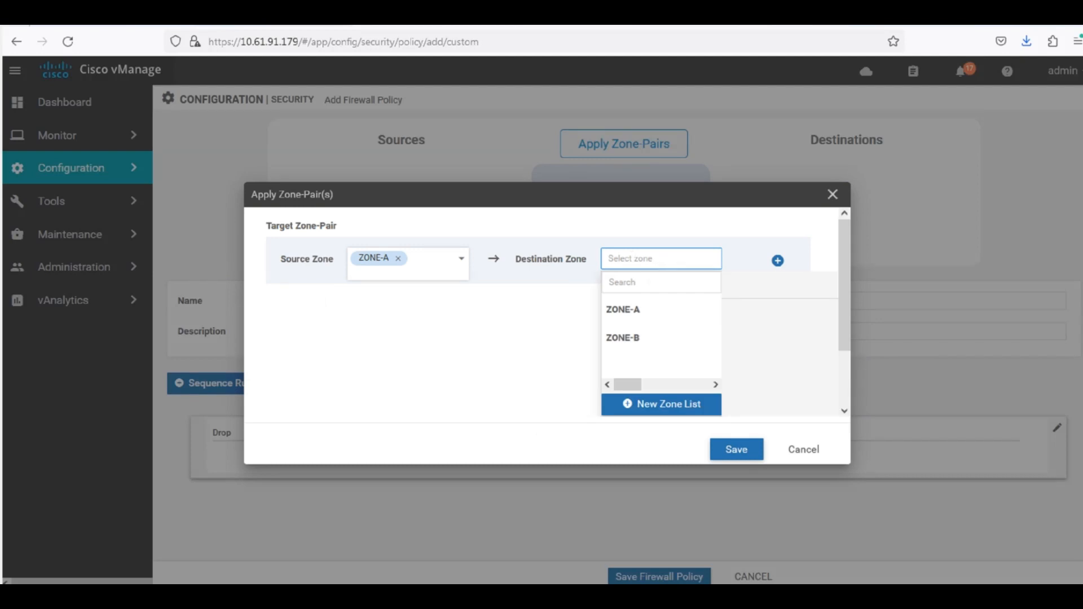
{"action": "left_click", "coordinate": [632, 312]}
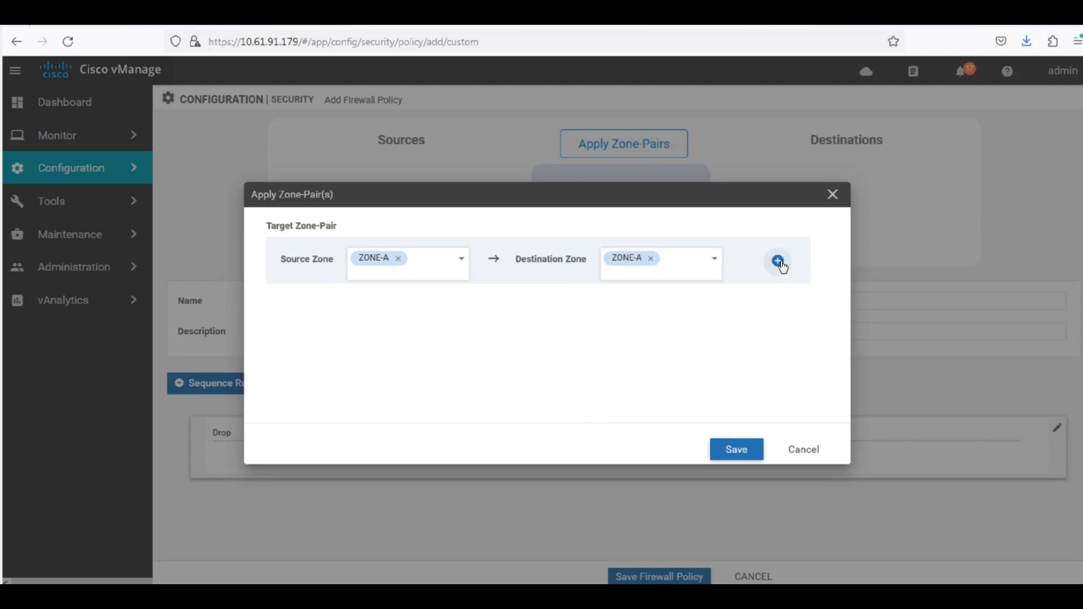
- Add a second zone pair with ZONE-B as both source and destination
{"action": "left_click", "coordinate": [777, 260]}
{"action": "left_click", "coordinate": [394, 299]}
{"action": "left_click", "coordinate": [386, 377]}
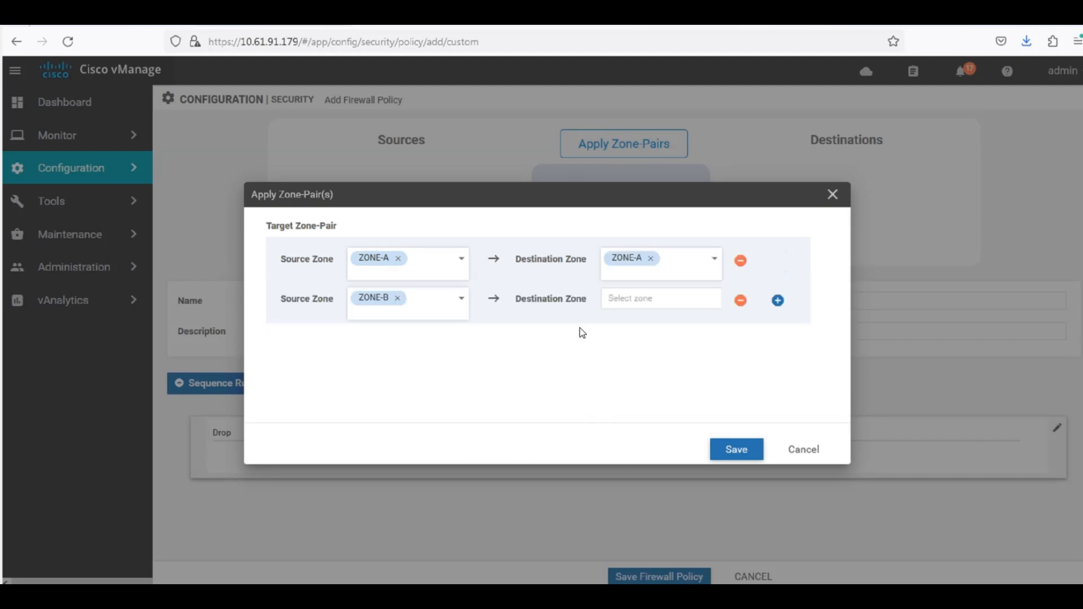
{"action": "left_click", "coordinate": [686, 299]}
{"action": "left_click", "coordinate": [648, 379]}
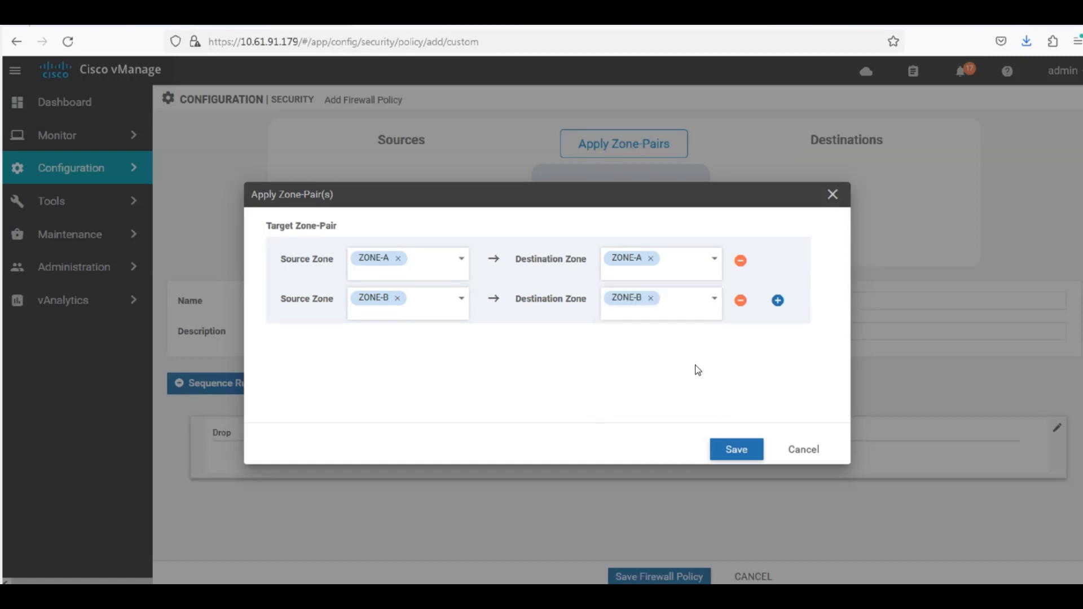
- Add a third zone pair from source ZONE-A to destination ZONE-B
{"action": "left_click", "coordinate": [778, 300]}
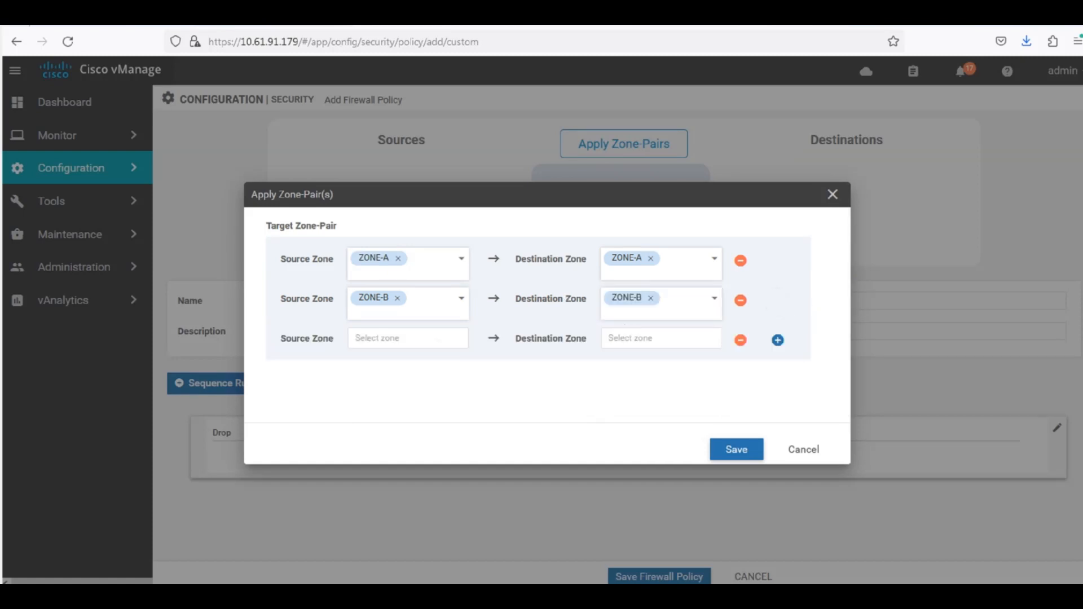
{"action": "left_click", "coordinate": [415, 341]}
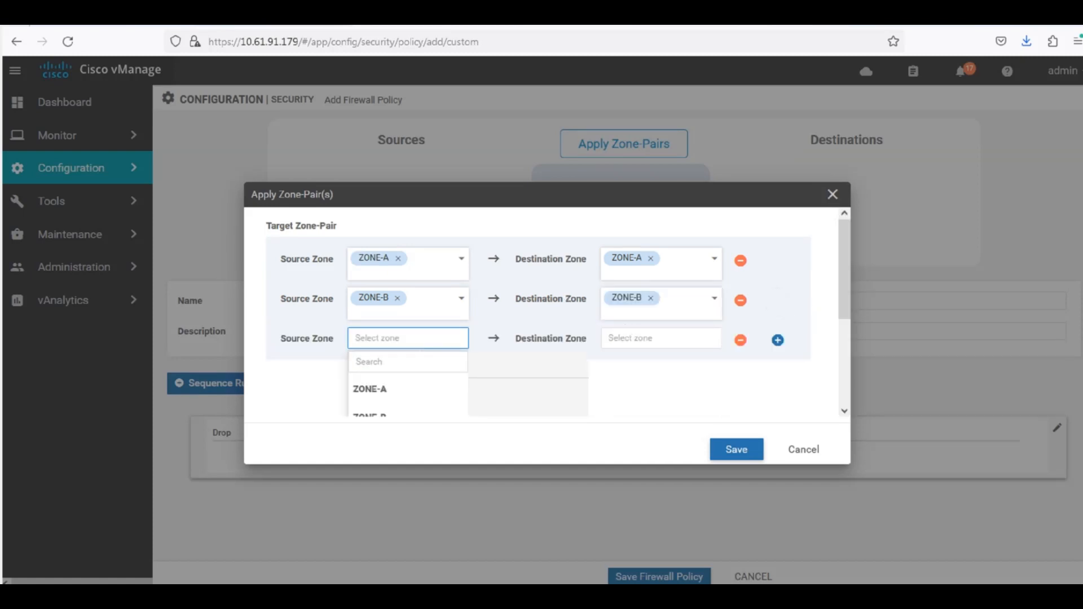
{"action": "left_click", "coordinate": [370, 389]}
{"action": "left_click", "coordinate": [660, 339]}
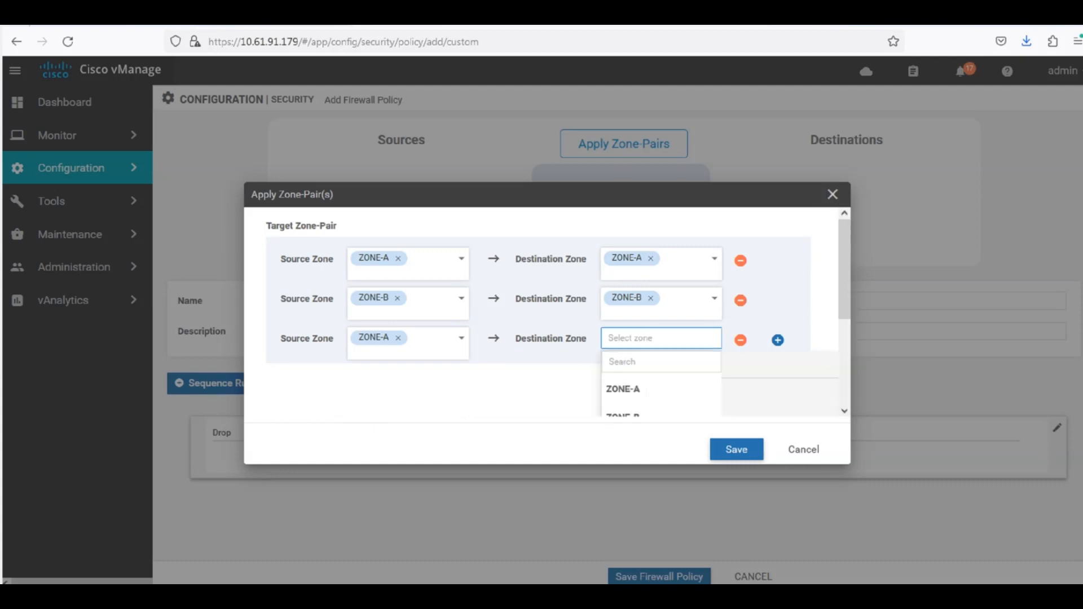
{"action": "left_click", "coordinate": [634, 414]}
- Add a fourth zone pair from source ZONE-B to destination ZONE-A and save the zone pairs
{"action": "left_click", "coordinate": [778, 341]}
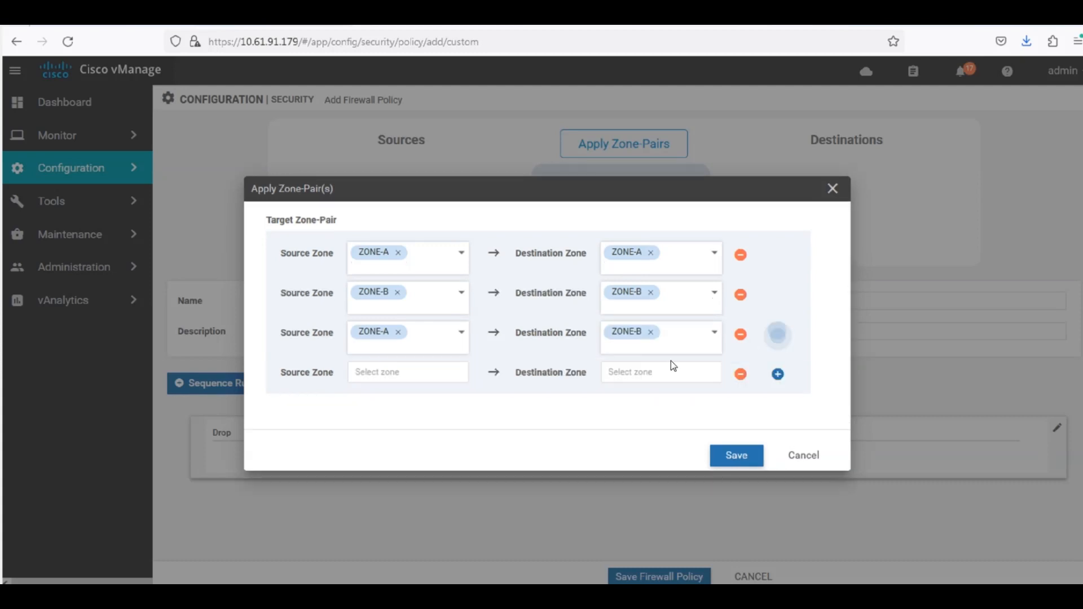
{"action": "left_click", "coordinate": [432, 373]}
{"action": "scroll", "coordinate": [411, 380], "scroll_direction": "down", "scroll_amount": 3}
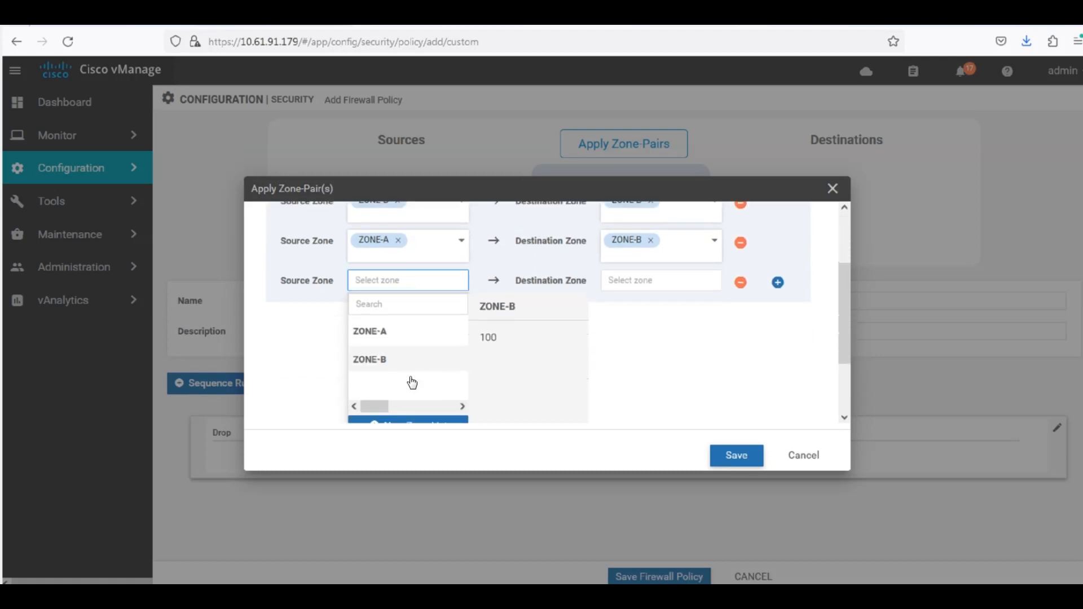
{"action": "left_click", "coordinate": [402, 328]}
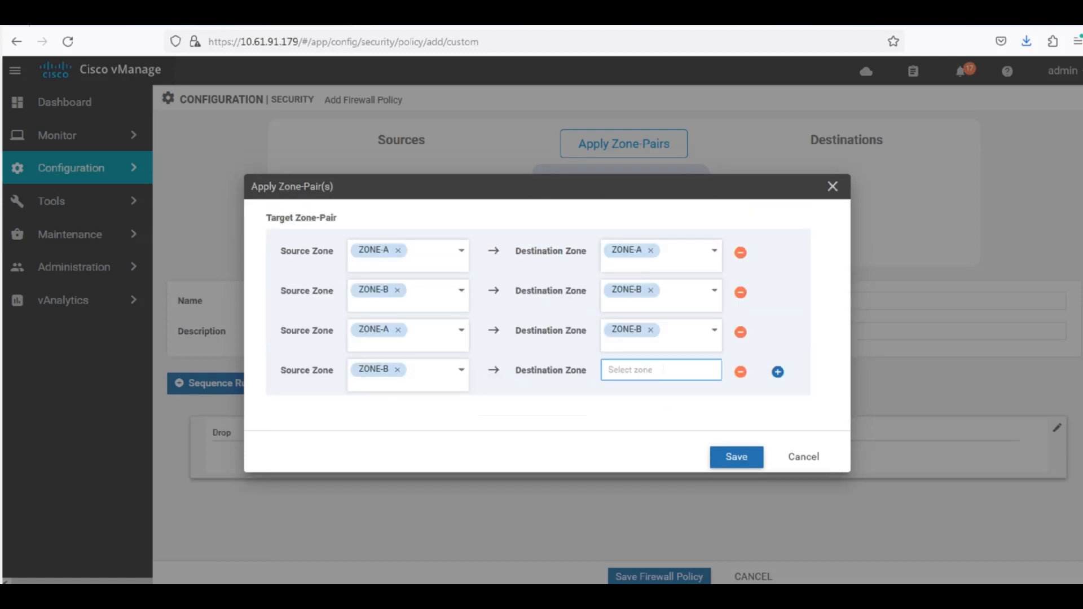
{"action": "left_click", "coordinate": [665, 370]}
{"action": "left_click", "coordinate": [682, 406]}
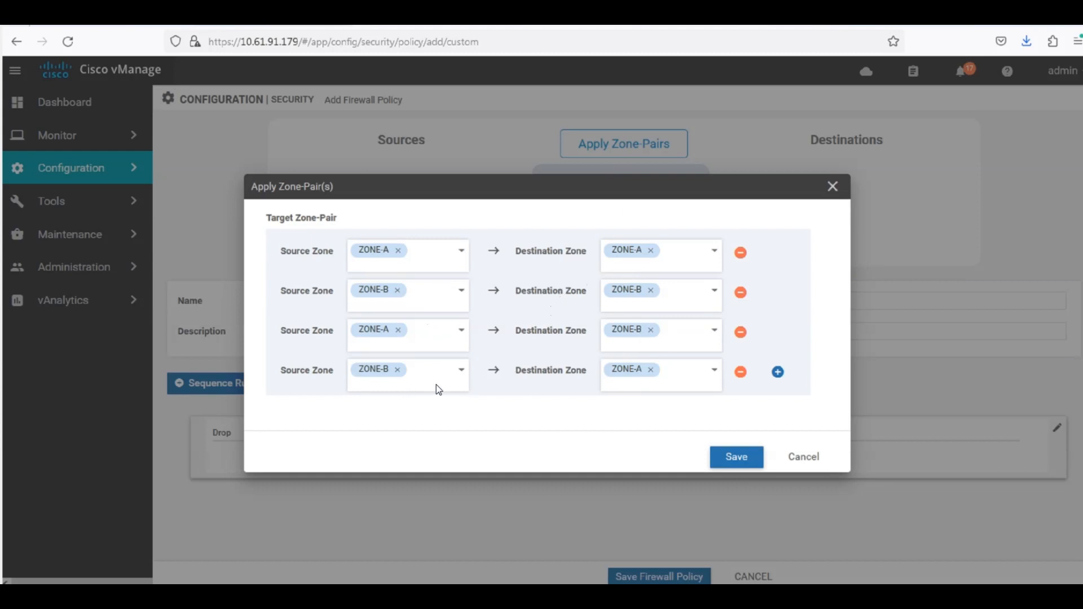
{"action": "left_click", "coordinate": [737, 458]}
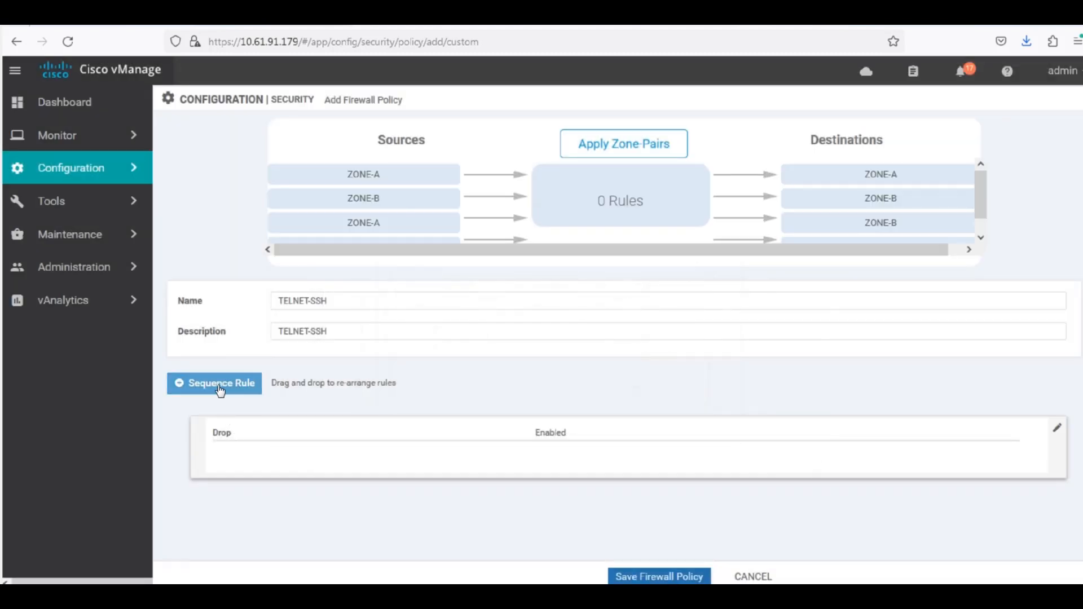
- Add a first sequence rule to the firewall policy that matches destination port 23
{"action": "left_click", "coordinate": [222, 388]}
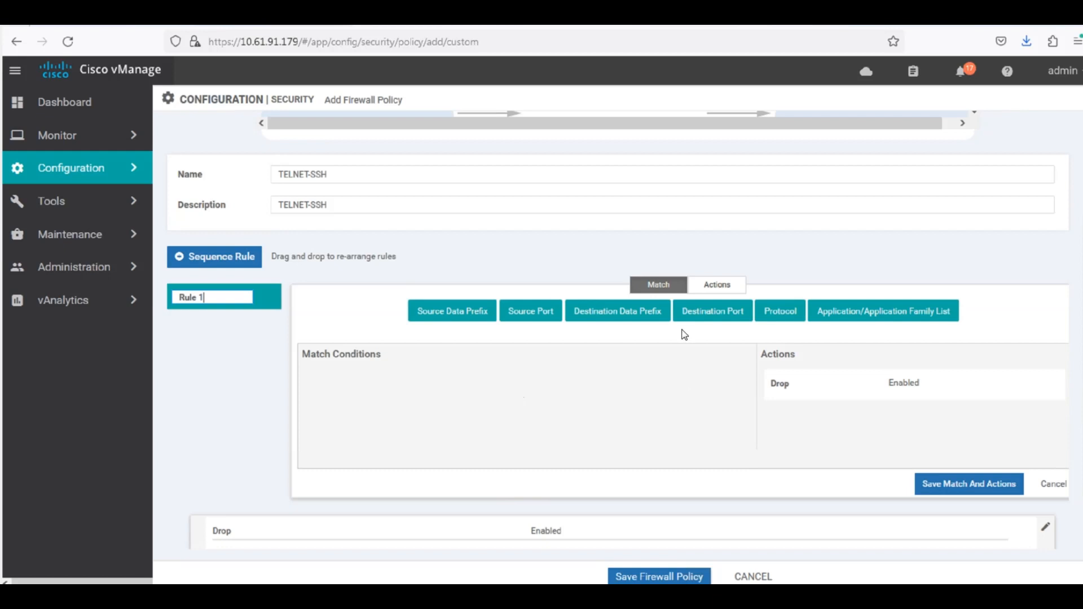
{"action": "left_click", "coordinate": [720, 319]}
{"action": "left_click", "coordinate": [548, 387]}
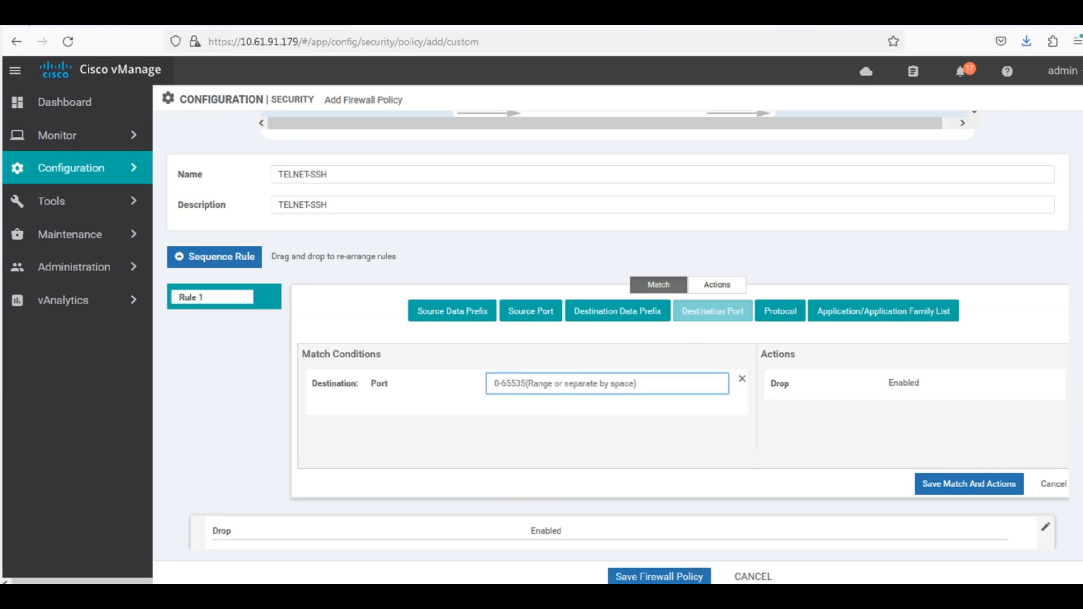
{"action": "type", "text": "23"}
{"action": "left_click", "coordinate": [526, 439]}
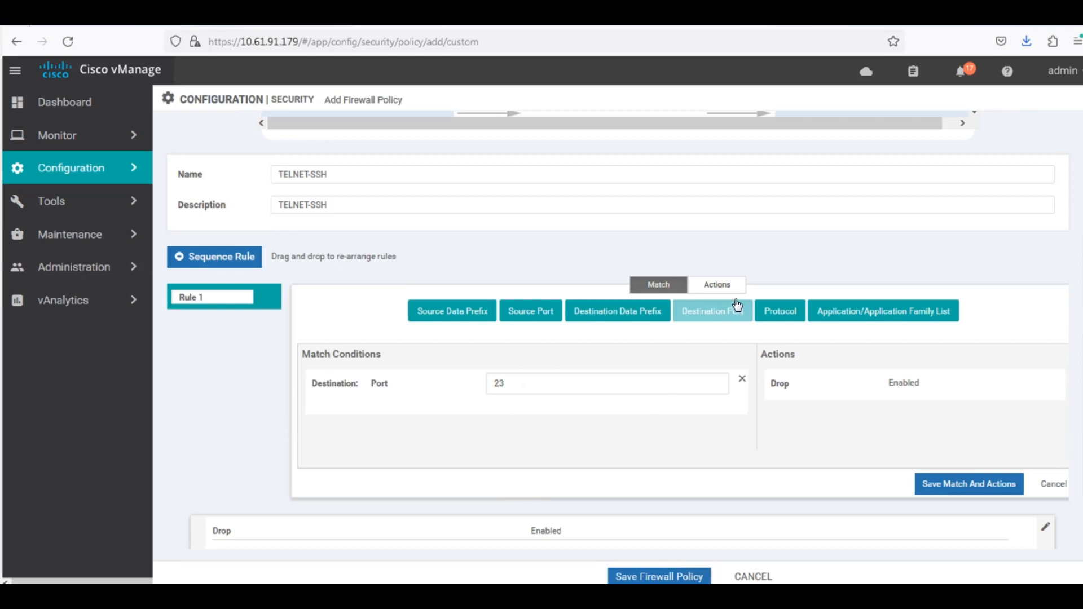
- Enable logging alongside the Drop action for the port 23 rule, save its match and actions, and expand its details
{"action": "left_click", "coordinate": [719, 287]}
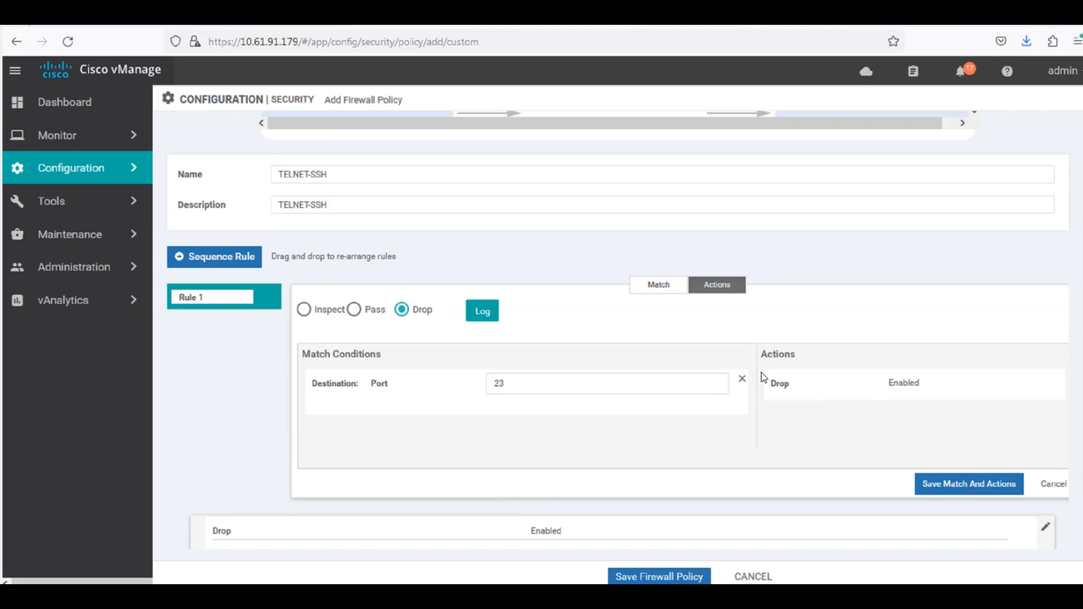
{"action": "left_click", "coordinate": [486, 312]}
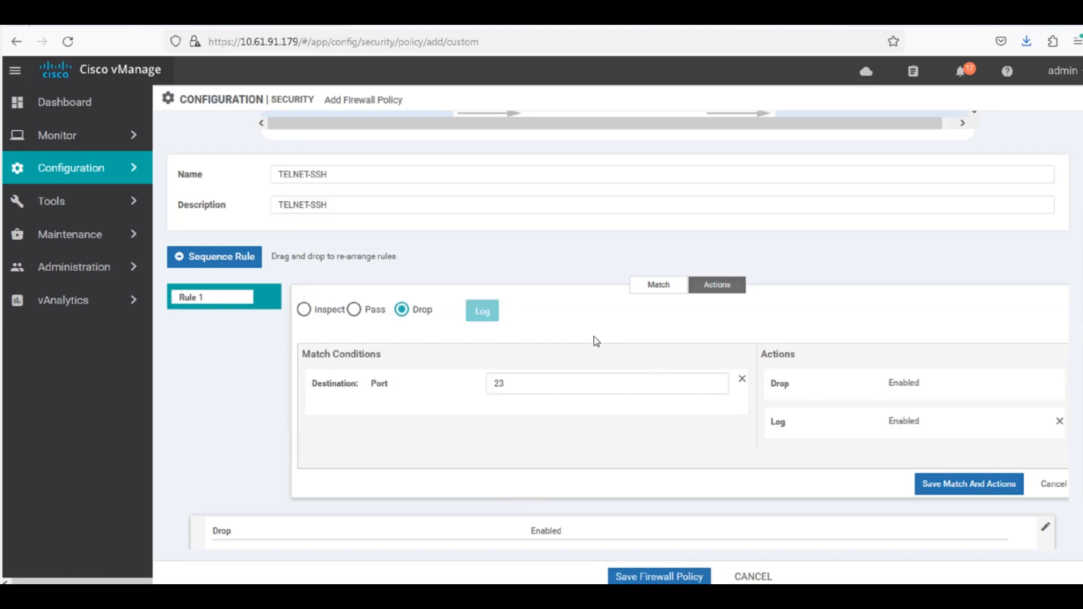
{"action": "left_click", "coordinate": [978, 489]}
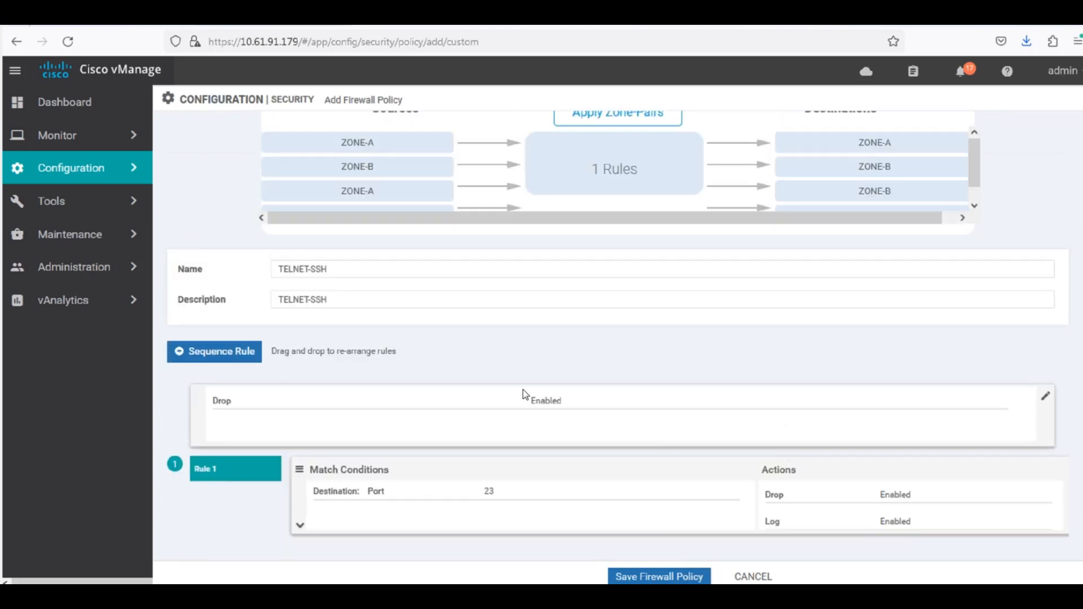
{"action": "left_click", "coordinate": [300, 527]}
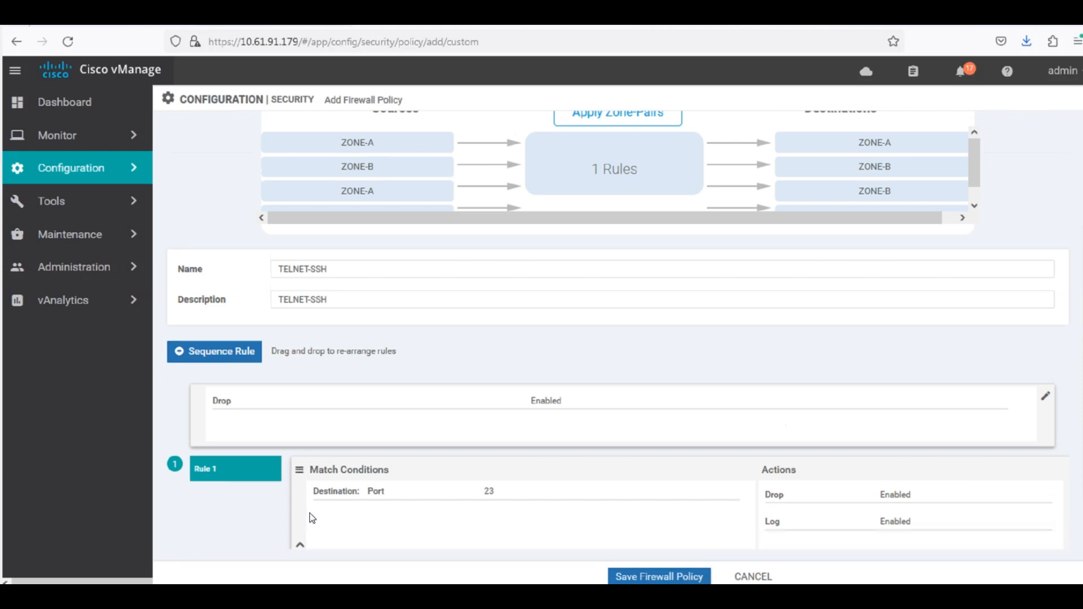
- Add a second sequence rule that matches destination port 22
{"action": "scroll", "coordinate": [241, 496], "scroll_direction": "down", "scroll_amount": 1}
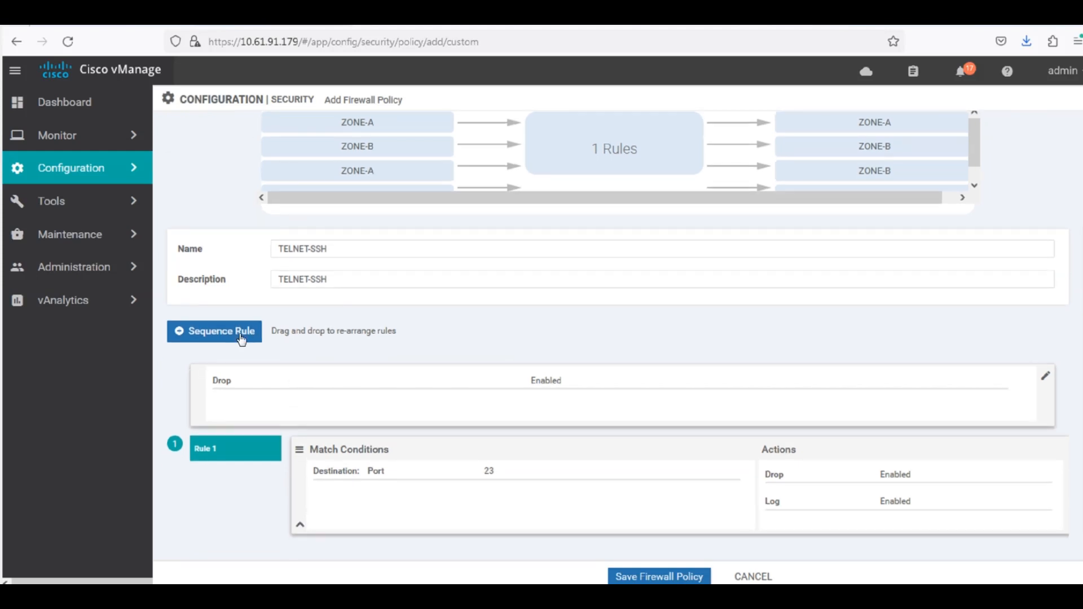
{"action": "left_click", "coordinate": [237, 334]}
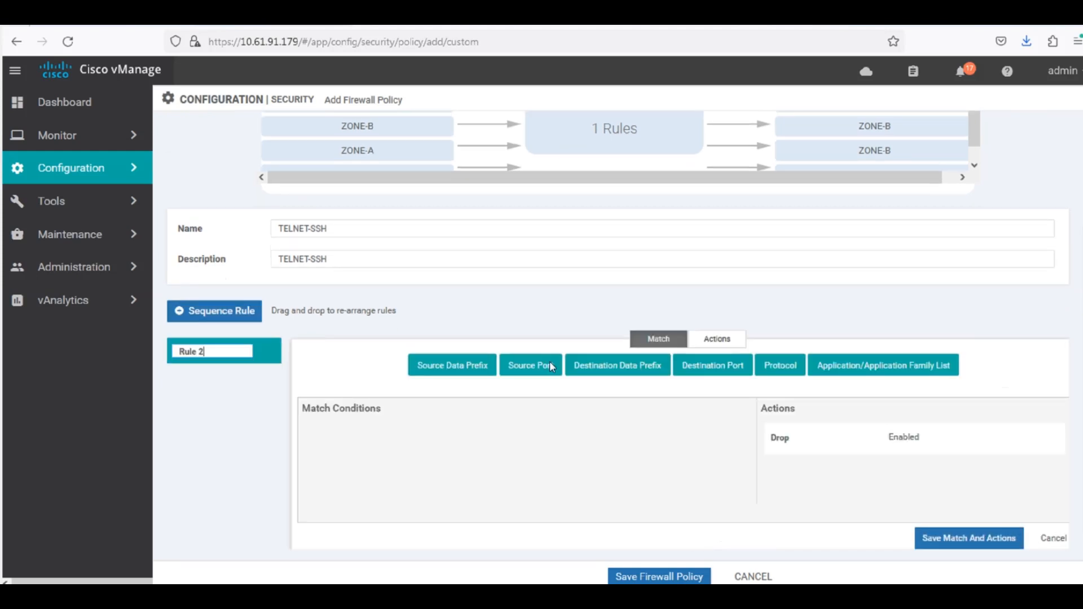
{"action": "left_click", "coordinate": [701, 367]}
{"action": "left_click", "coordinate": [577, 438]}
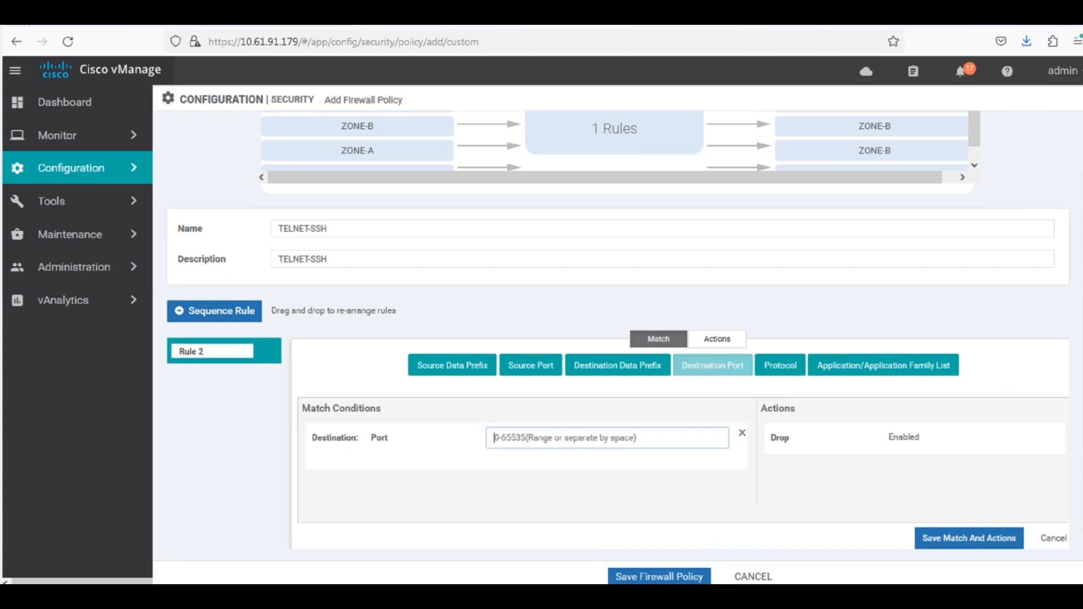
{"action": "type", "text": "22"}
{"action": "left_click", "coordinate": [514, 507]}
{"action": "left_click", "coordinate": [514, 509]}
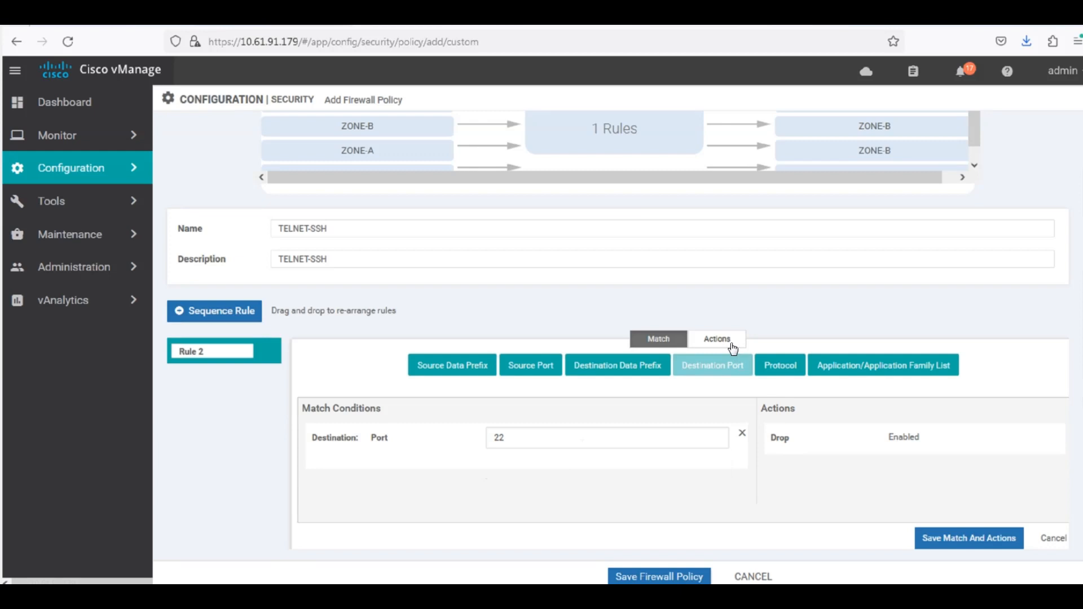
- Set the action of the port 22 rule to Inspect and save its match and actions
{"action": "left_click", "coordinate": [732, 344]}
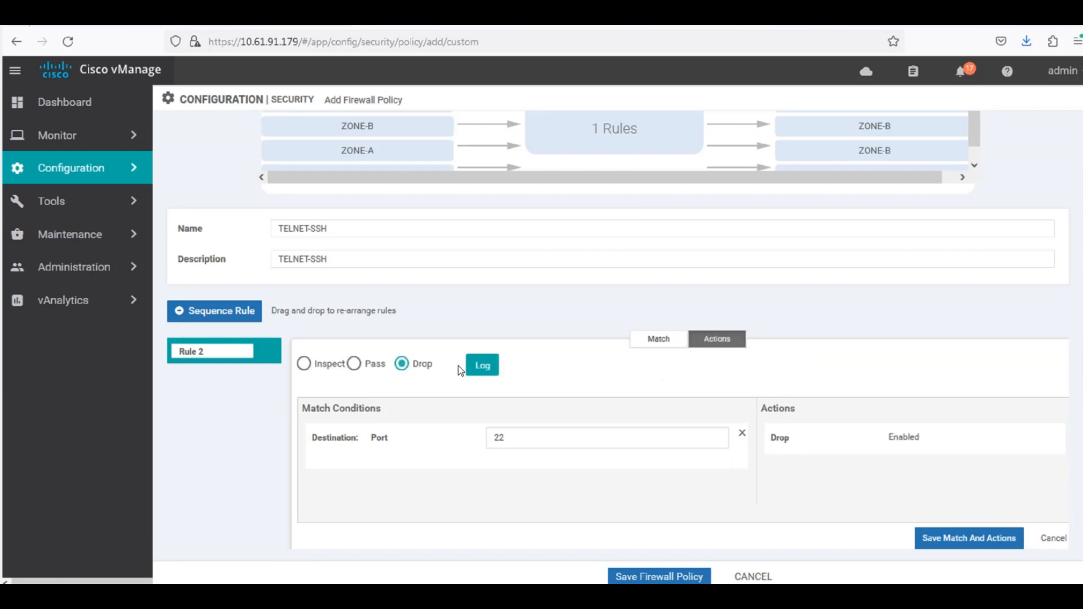
{"action": "left_click", "coordinate": [311, 366]}
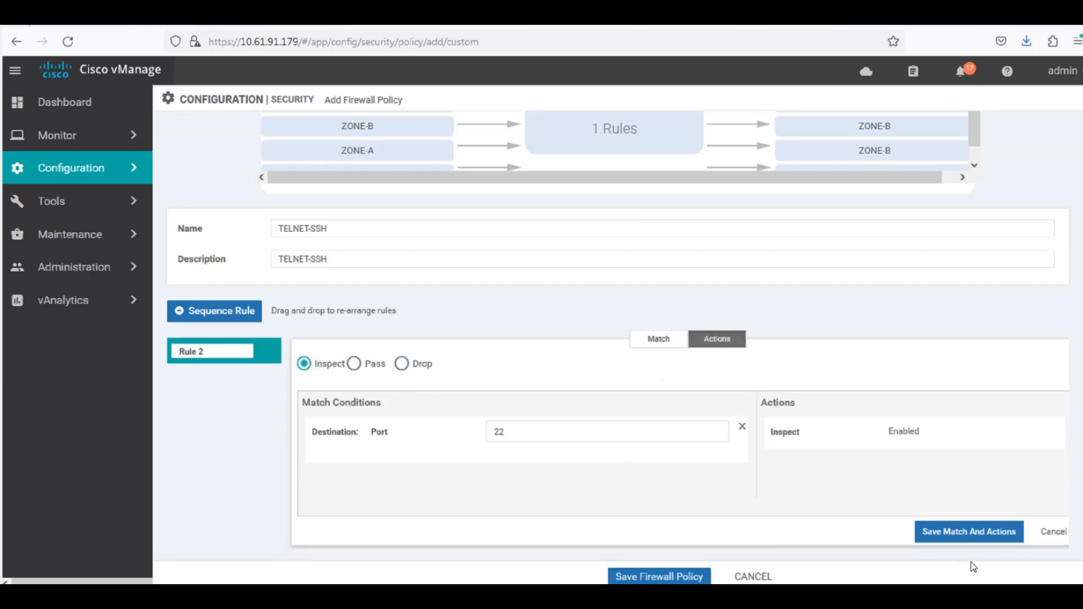
{"action": "left_click", "coordinate": [970, 532]}
- Review the zone pairs and both rules, and save the TELNET-SSH firewall policy
{"action": "scroll", "coordinate": [575, 435], "scroll_direction": "down", "scroll_amount": 3}
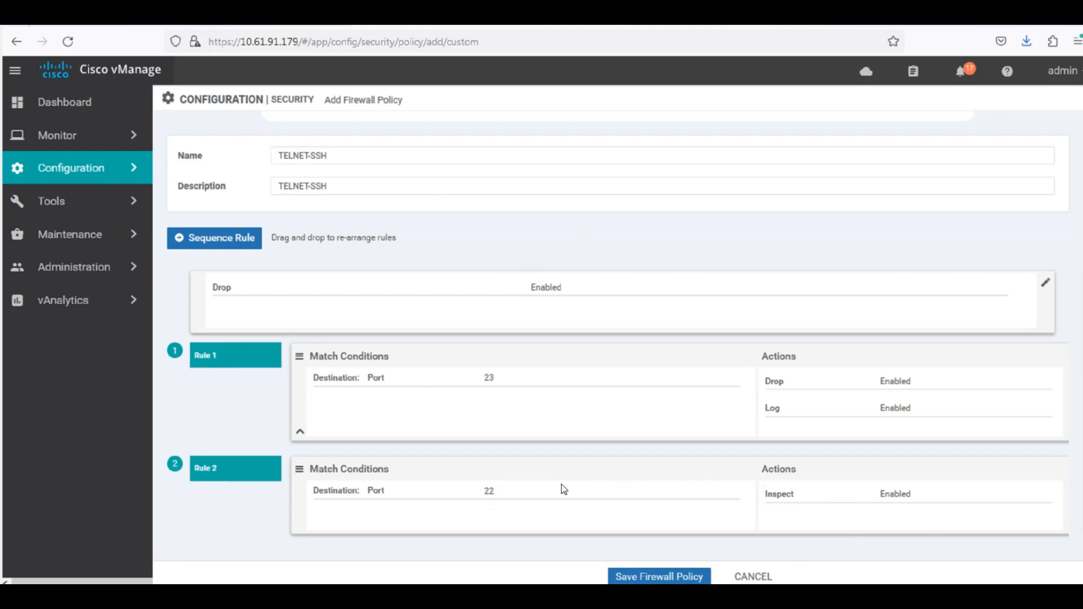
{"action": "scroll", "coordinate": [562, 487], "scroll_direction": "up", "scroll_amount": 2}
{"action": "scroll", "coordinate": [561, 468], "scroll_direction": "up", "scroll_amount": 2}
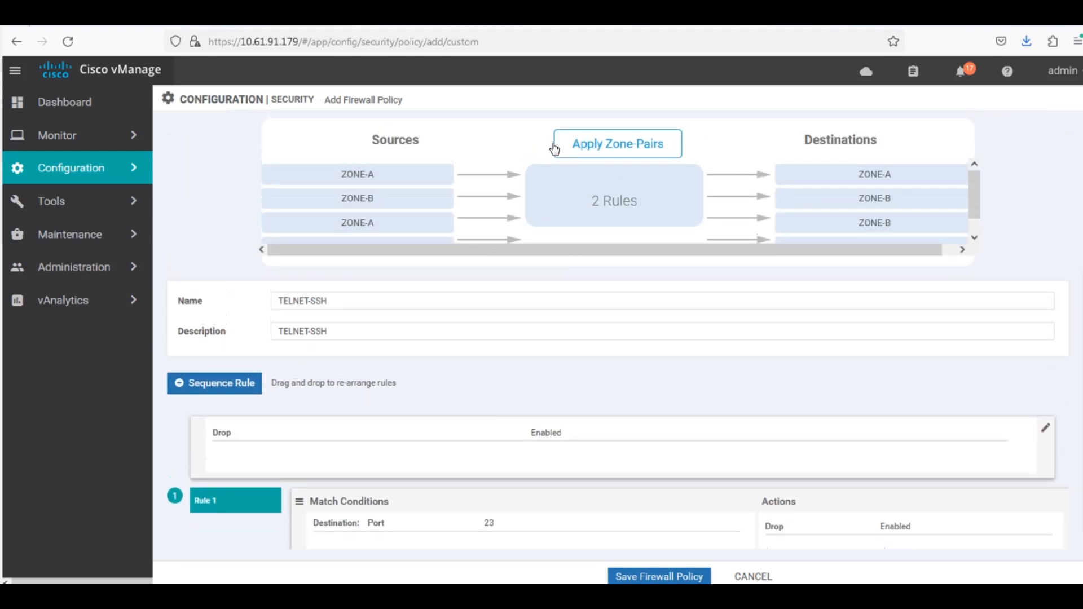
{"action": "scroll", "coordinate": [703, 259], "scroll_direction": "down", "scroll_amount": 3}
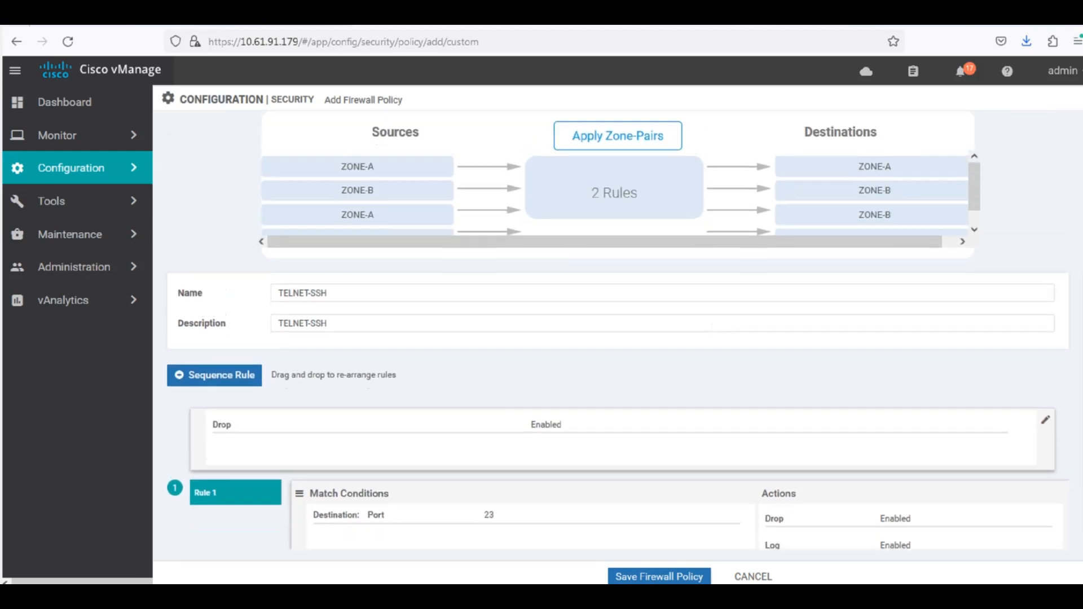
{"action": "scroll", "coordinate": [731, 378], "scroll_direction": "down", "scroll_amount": 2}
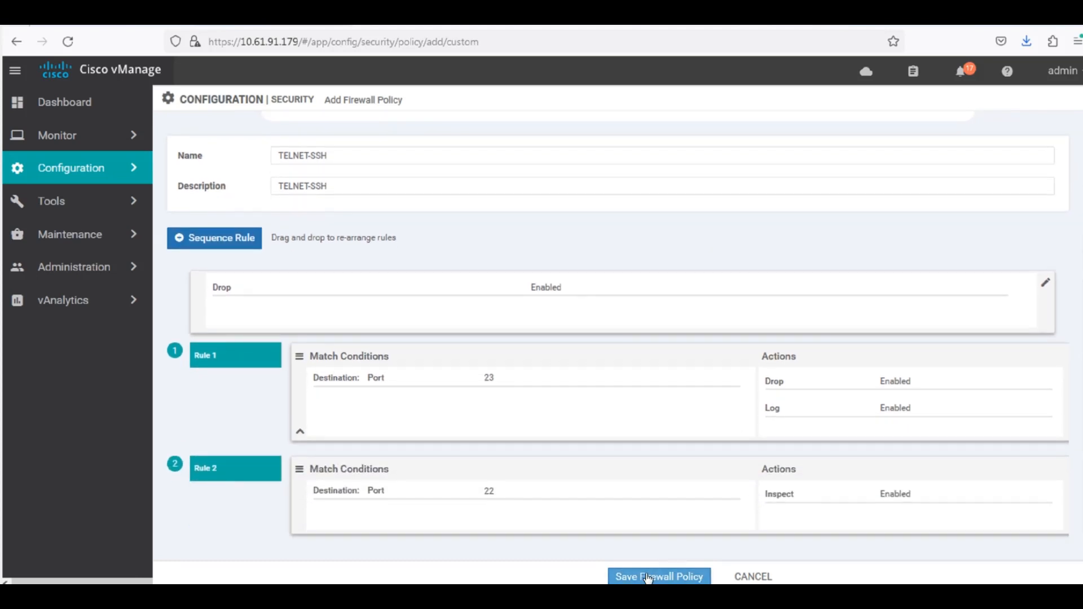
{"action": "left_click", "coordinate": [643, 577]}
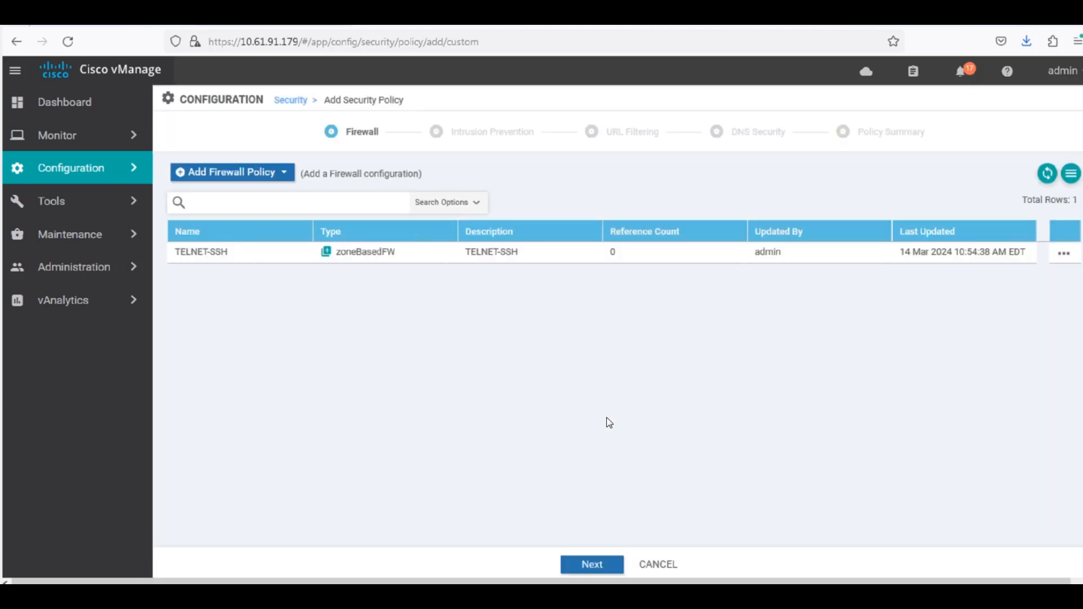
- Advance past the Intrusion Prevention, URL Filtering and DNS Security stages to the Policy Summary without adding any policies
{"action": "left_click", "coordinate": [600, 566]}
{"action": "left_click", "coordinate": [600, 566]}
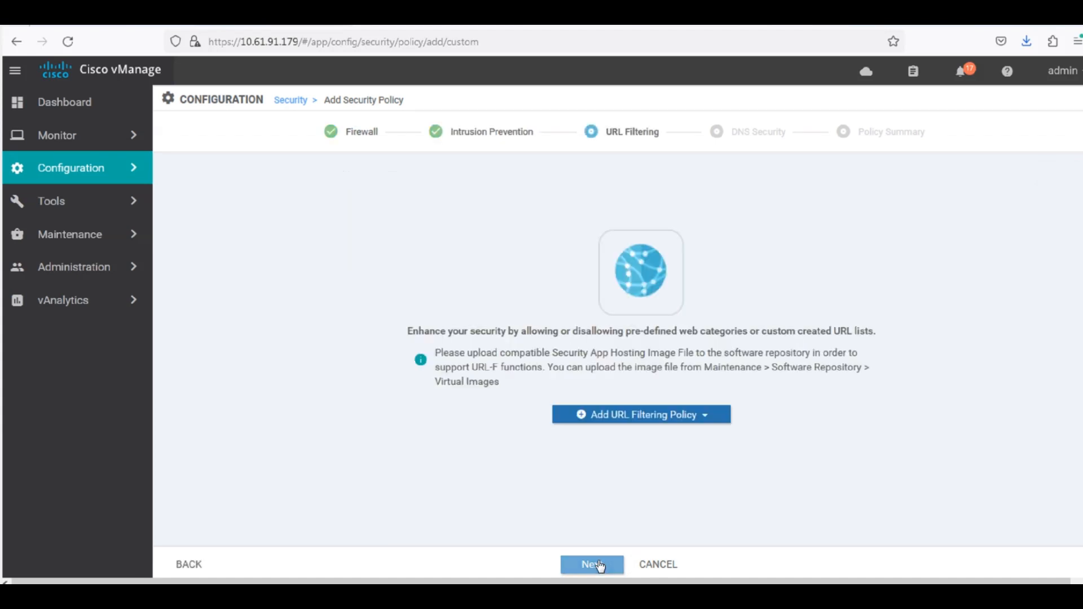
{"action": "left_click", "coordinate": [600, 566]}
{"action": "left_click", "coordinate": [600, 566]}
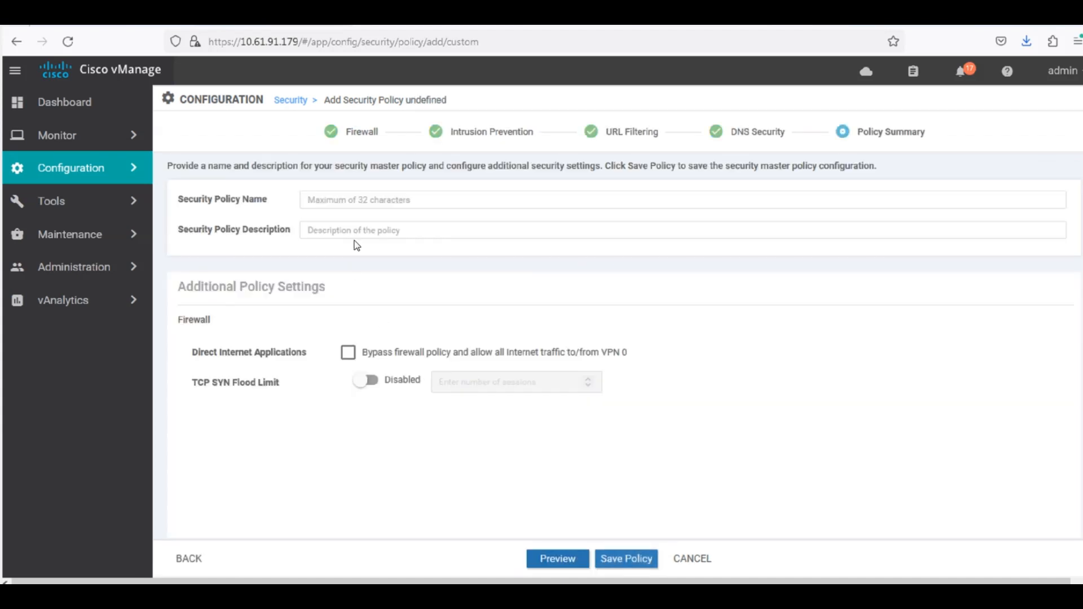
- Enter sec-policy as both the security policy name and description, and save the policy
{"action": "left_click", "coordinate": [349, 200]}
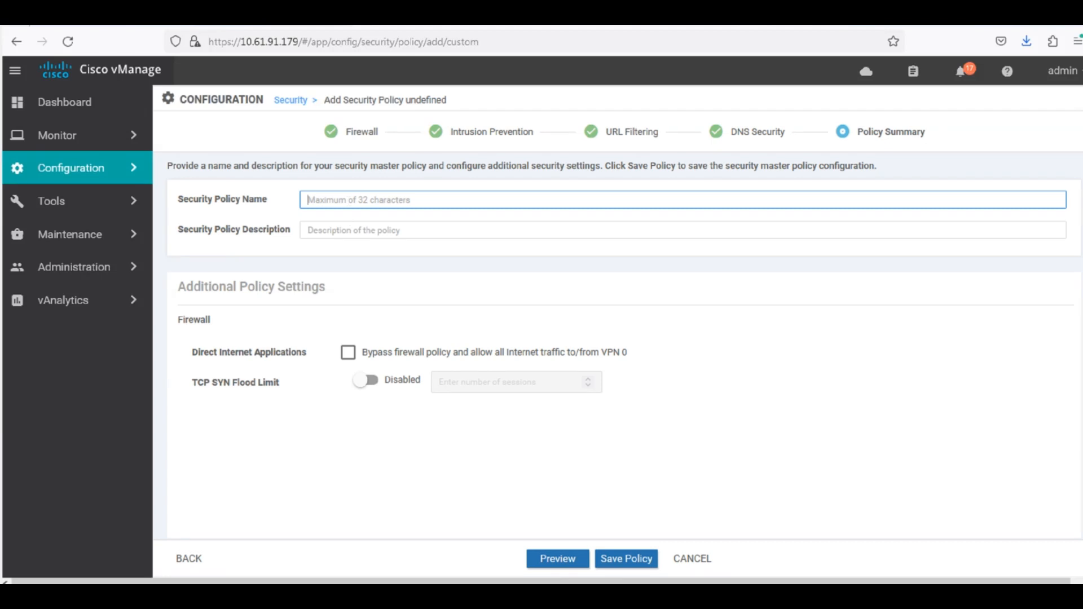
{"action": "type", "text": "sec-policy"}
{"action": "key", "text": "ctrl+a"}
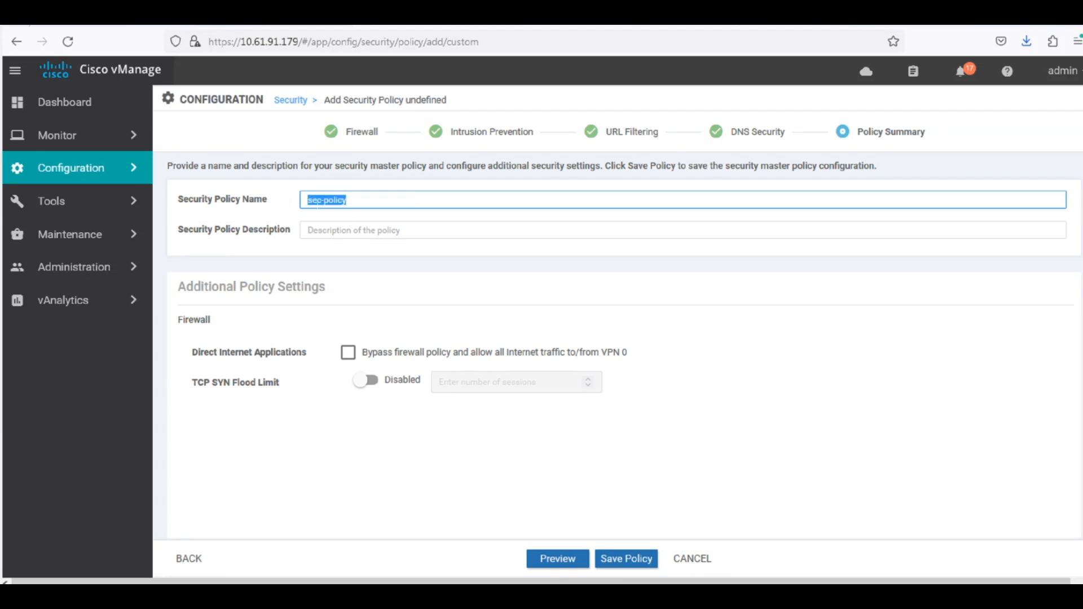
{"action": "key", "text": "ctrl+c"}
{"action": "key", "text": "Tab"}
{"action": "key", "text": "ctrl+v"}
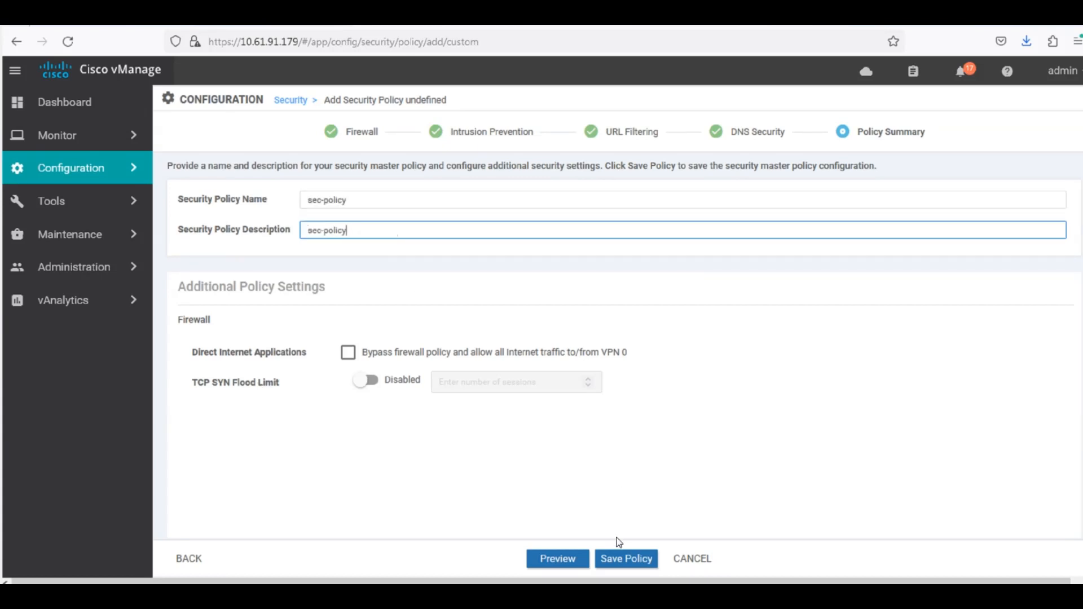
{"action": "left_click", "coordinate": [633, 569]}
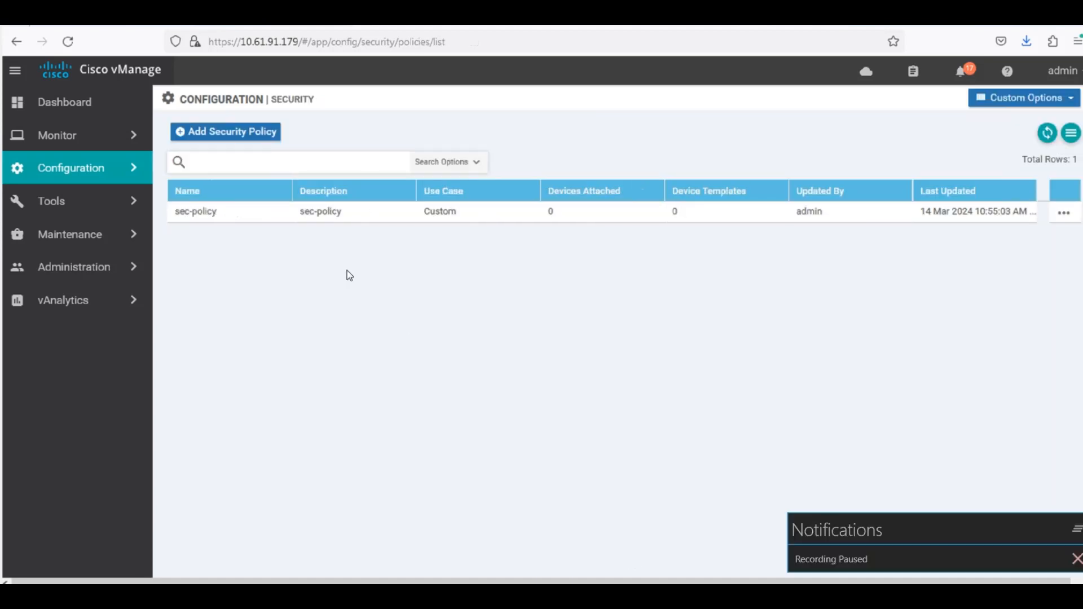
- Edit vEdge_Single_Device_Template to use sec-policy as its security policy under the additional templates, and update the template
{"action": "left_click", "coordinate": [103, 177]}
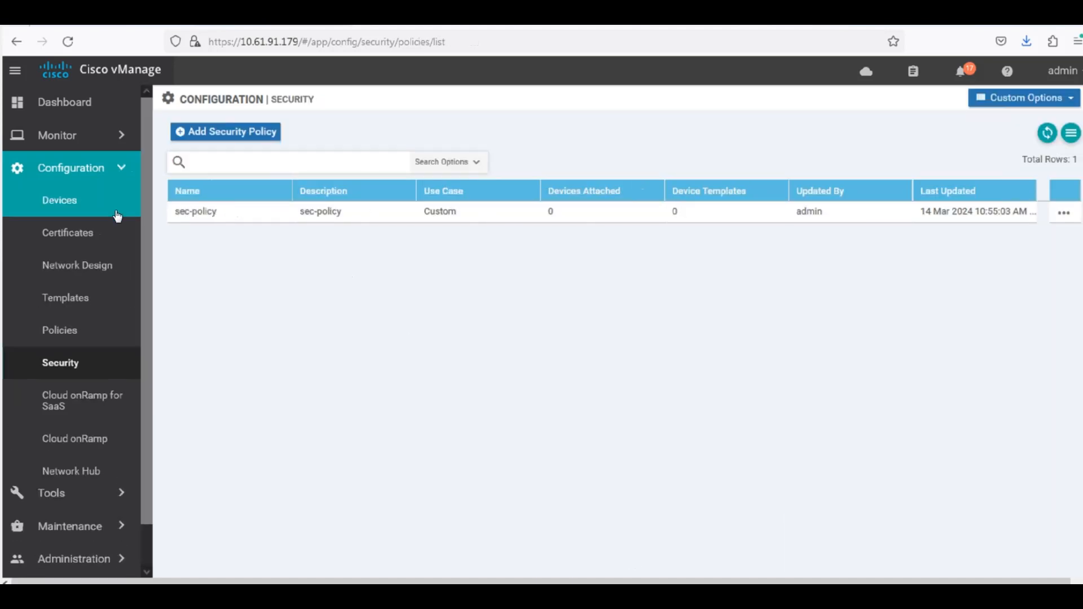
{"action": "left_click", "coordinate": [86, 302]}
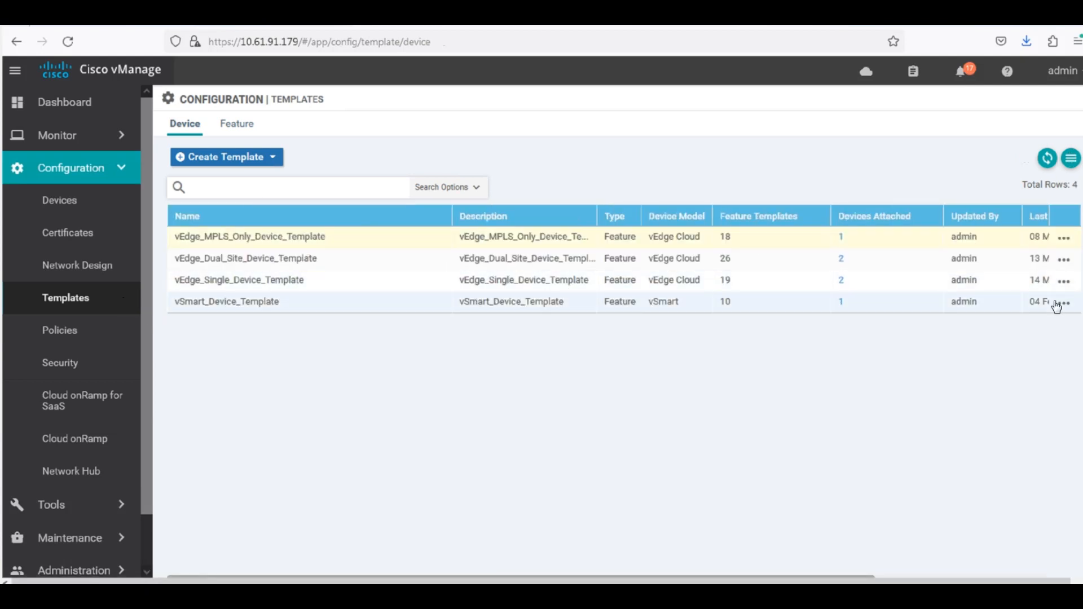
{"action": "left_click", "coordinate": [1064, 281]}
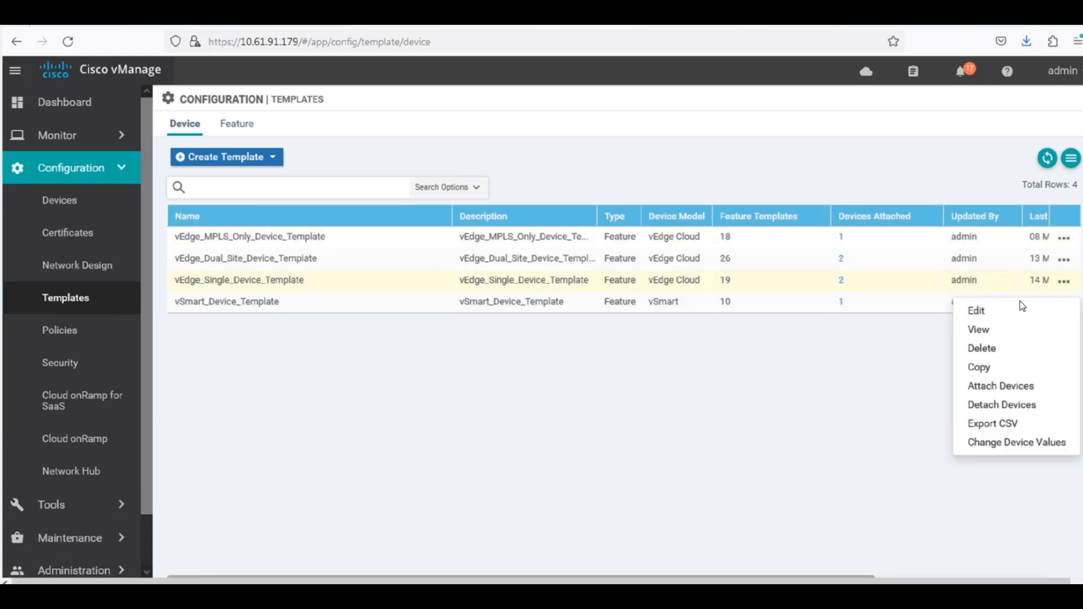
{"action": "left_click", "coordinate": [997, 312]}
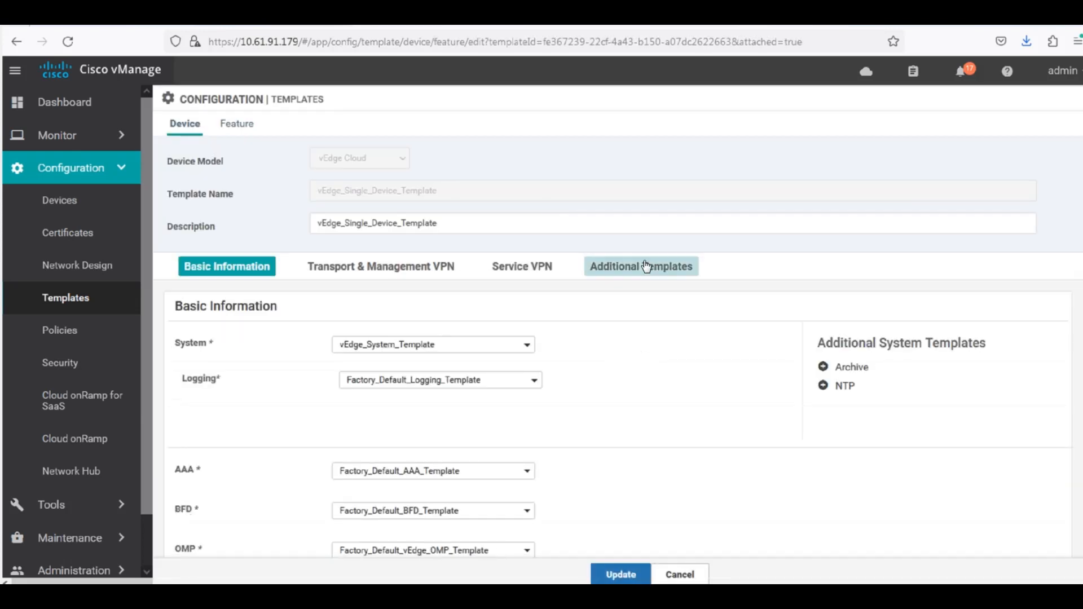
{"action": "left_click", "coordinate": [646, 274]}
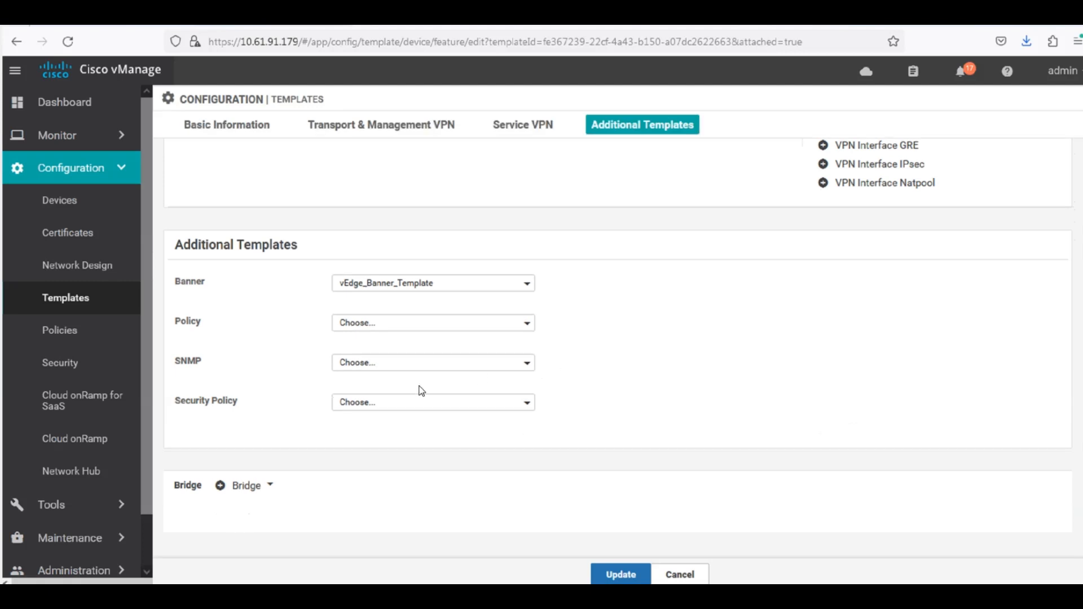
{"action": "left_click", "coordinate": [393, 410]}
{"action": "left_click", "coordinate": [383, 450]}
{"action": "left_click", "coordinate": [619, 578]}
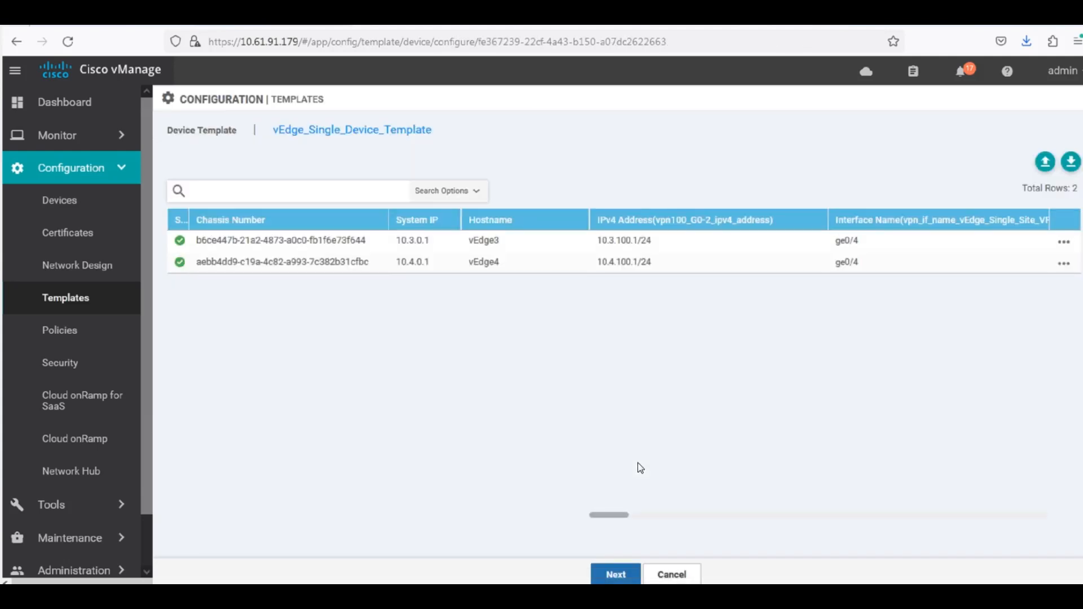
- Push the updated template configuration to vEdge3 and vEdge4, confirming the changes on 2 devices
{"action": "left_click", "coordinate": [620, 574]}
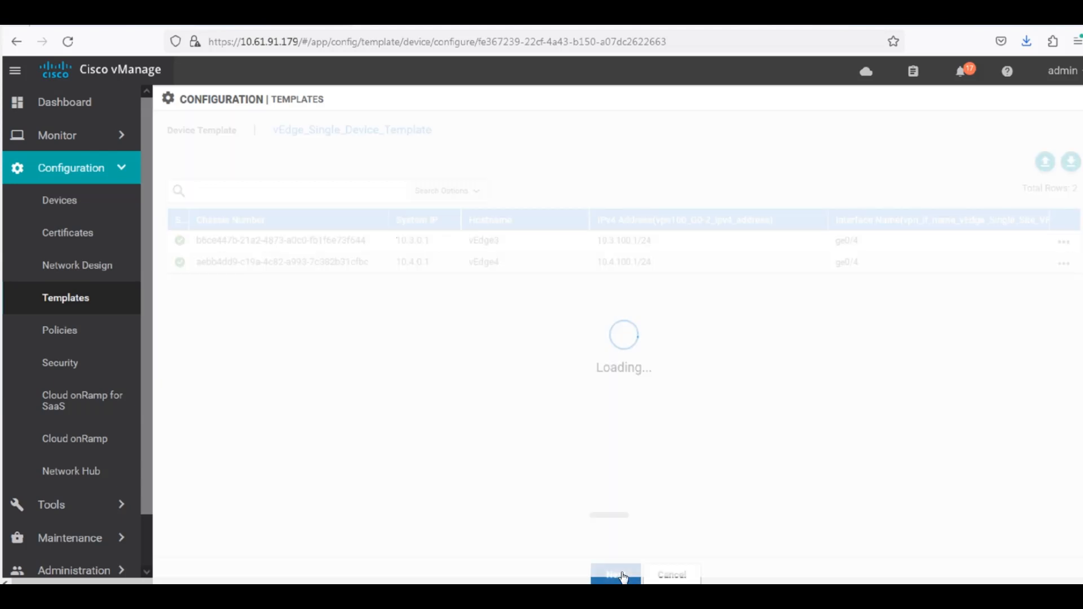
{"action": "left_click", "coordinate": [666, 575]}
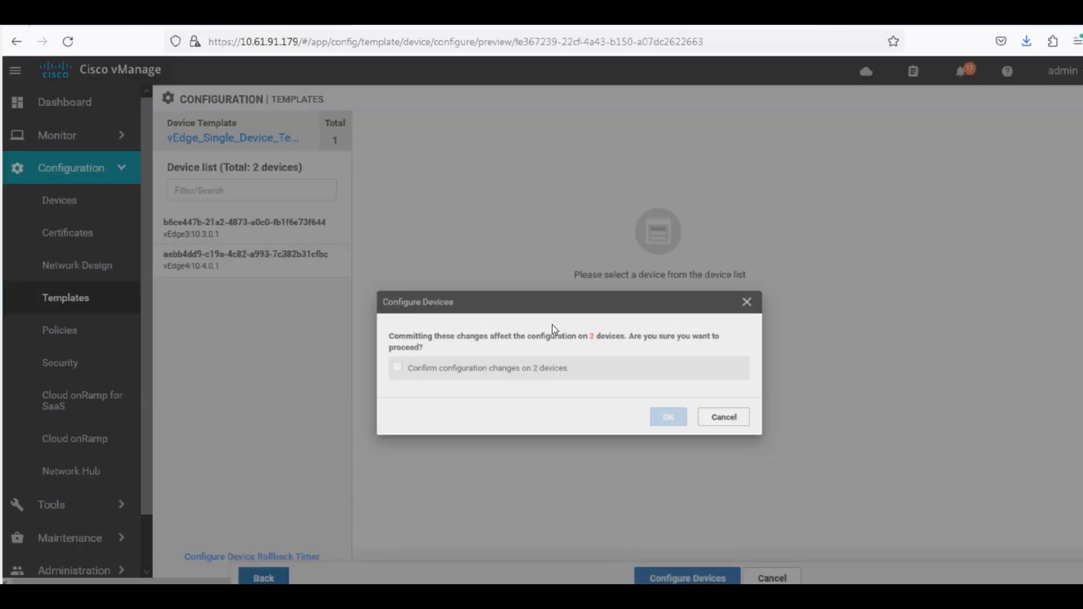
{"action": "left_click", "coordinate": [356, 331]}
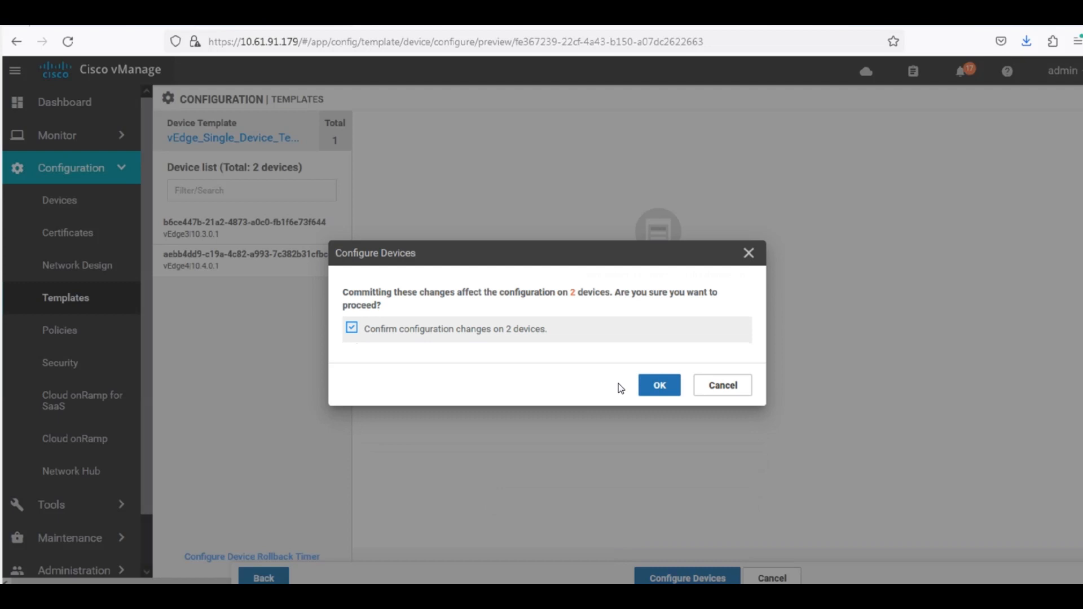
{"action": "left_click", "coordinate": [661, 388]}
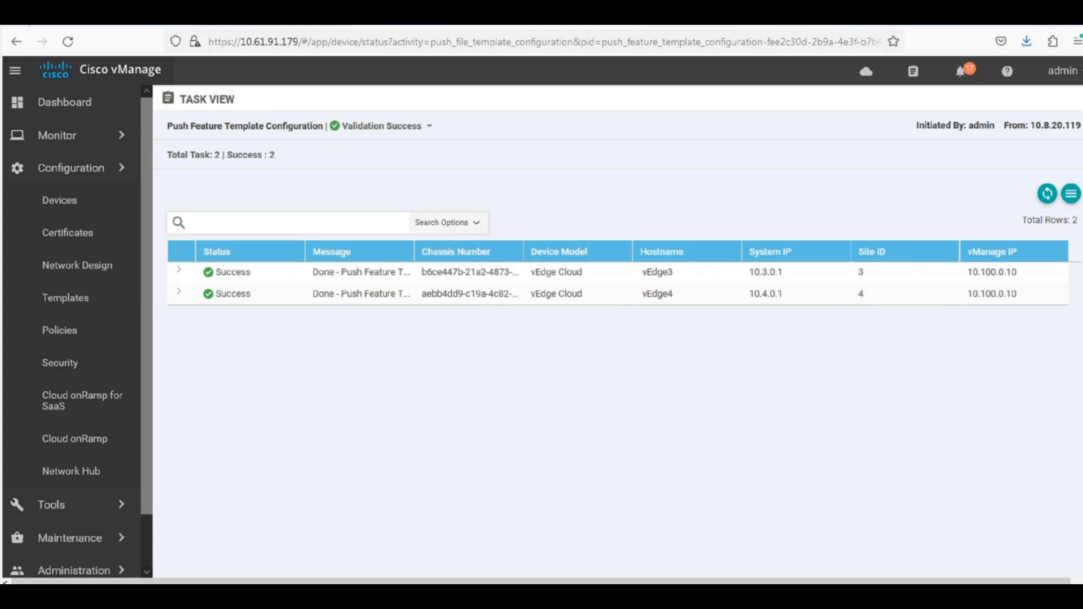
- Switch to the vEdge3 terminal and display the whole policy section with show running-config policy
{"action": "key", "text": "alt+Tab"}
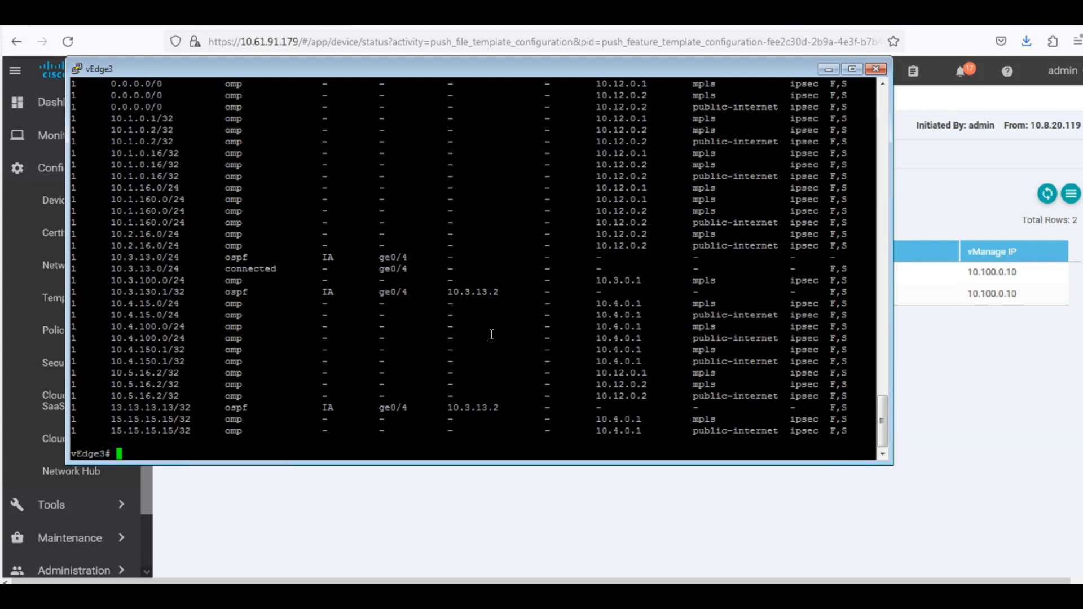
{"action": "type", "text": "show running-config policy"}
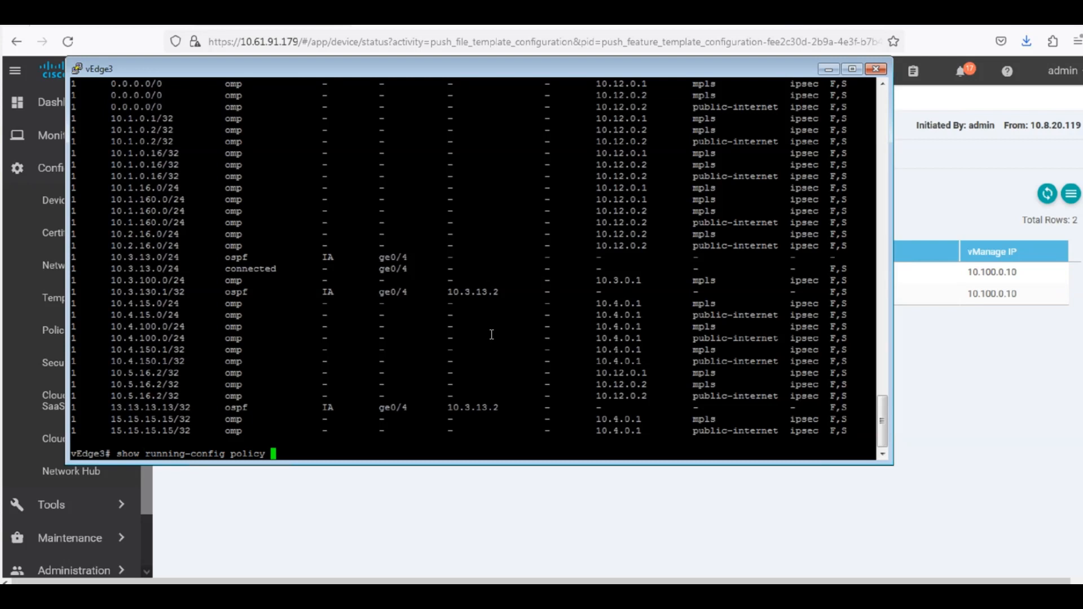
{"action": "key", "text": "Return"}
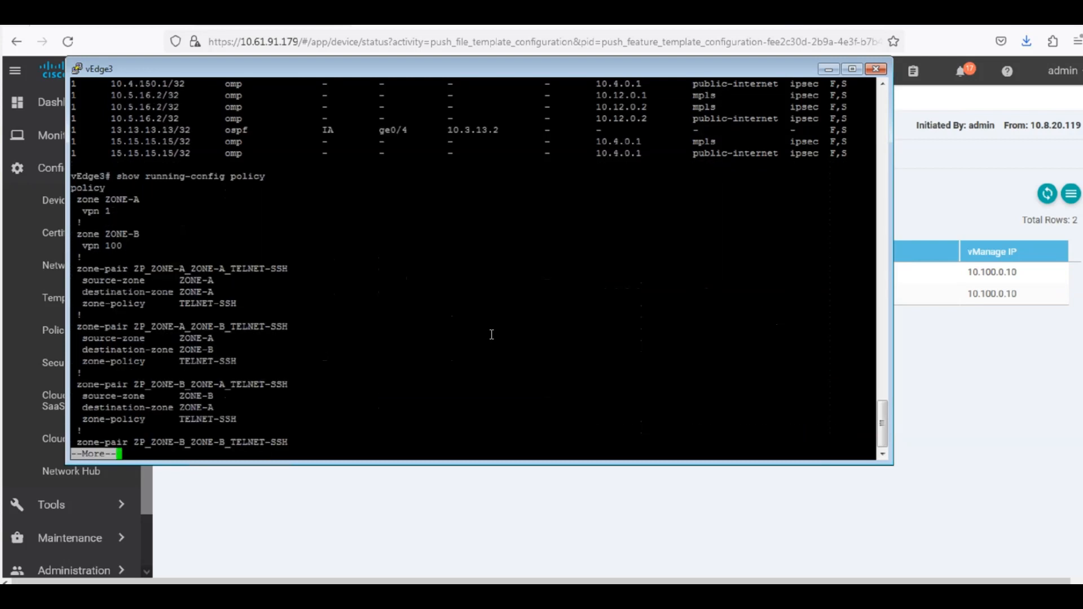
{"action": "key", "text": "space"}
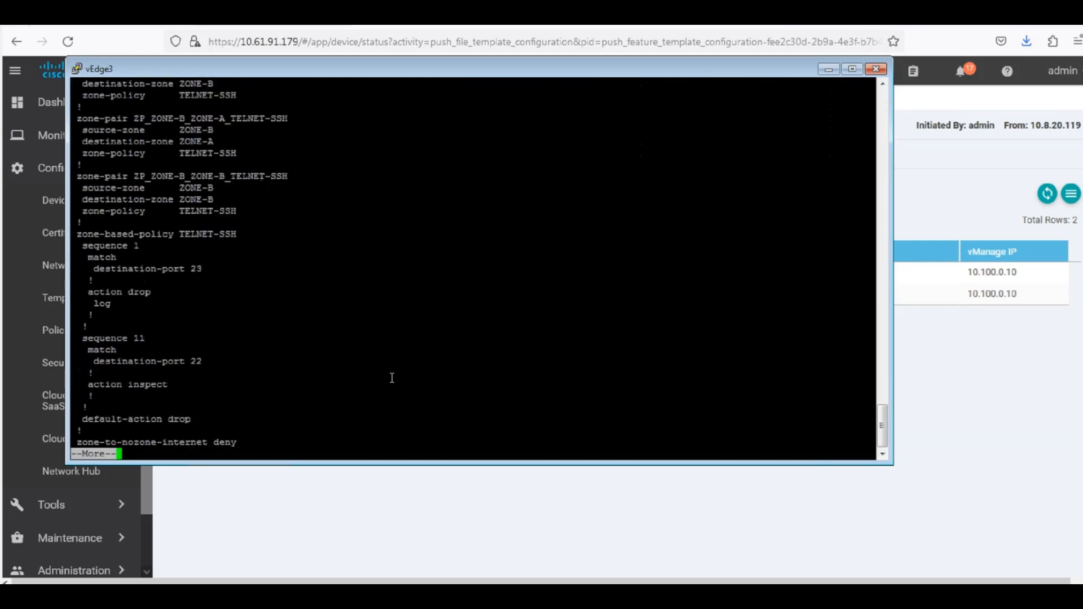
{"action": "key", "text": "space"}
{"action": "key", "text": "q"}
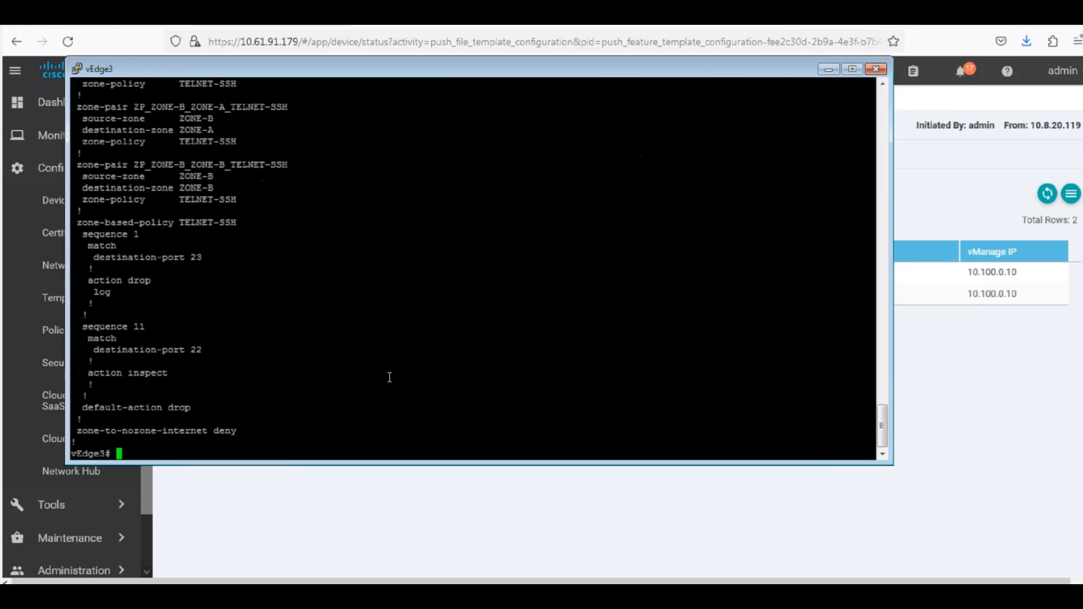
- Examine the zone definitions with their VPNs and the zone pairs in the vEdge3 policy output
{"action": "scroll", "coordinate": [297, 392], "scroll_direction": "up", "scroll_amount": 5}
{"action": "scroll", "coordinate": [232, 347], "scroll_direction": "up", "scroll_amount": 5}
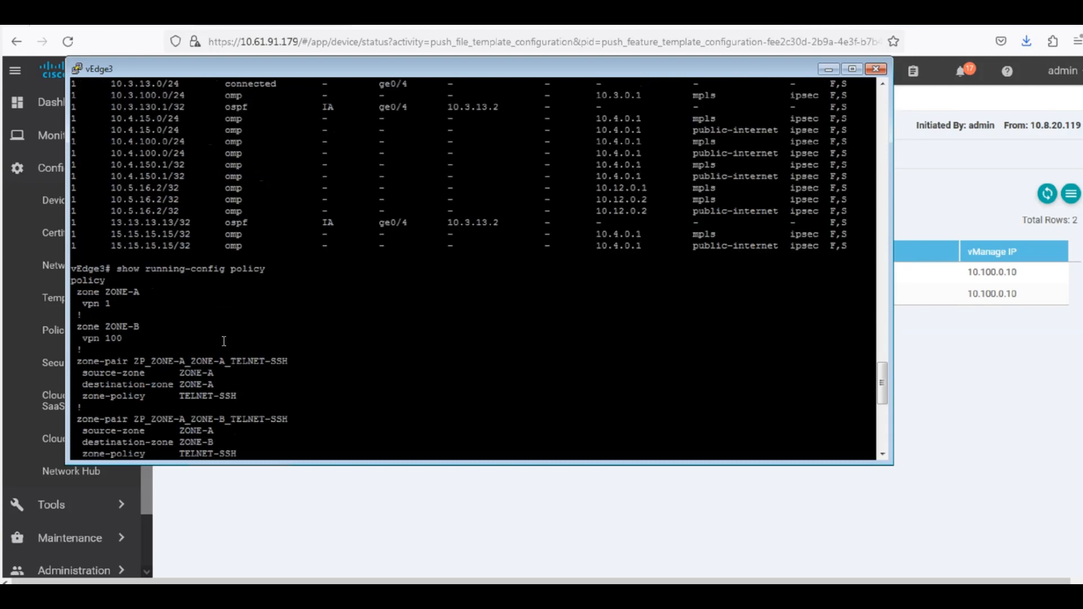
{"action": "left_click_drag", "start_coordinate": [111, 305], "coordinate": [112, 192]}
{"action": "left_click", "coordinate": [342, 358]}
{"action": "scroll", "coordinate": [345, 365], "scroll_direction": "down", "scroll_amount": 2}
{"action": "scroll", "coordinate": [335, 364], "scroll_direction": "up", "scroll_amount": 1}
{"action": "left_click", "coordinate": [285, 232]}
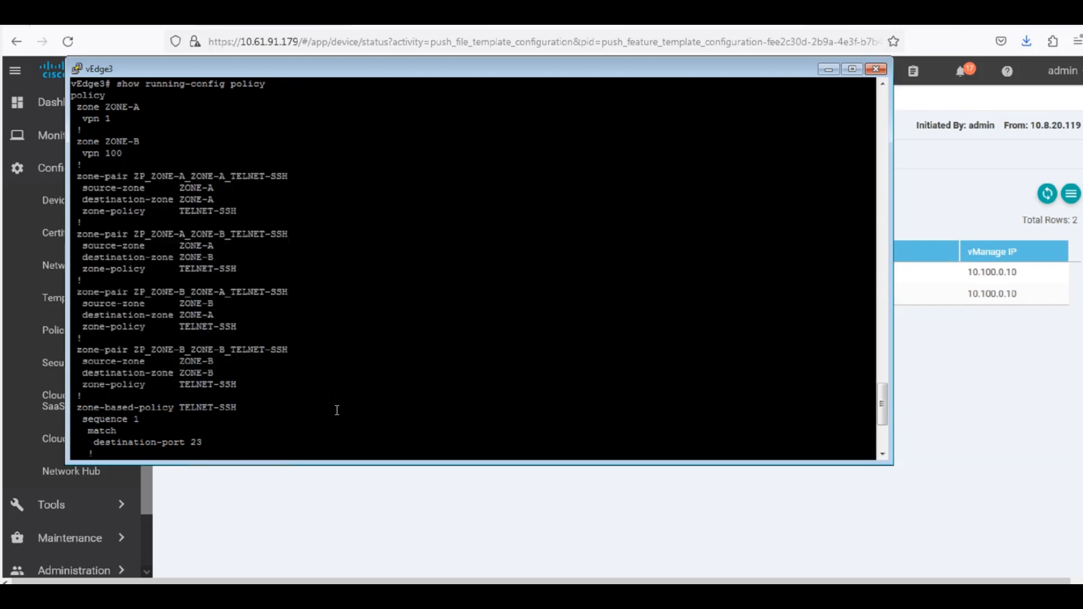
- Examine the TELNET-SSH policy sequences, their ports and actions, and the zone-to-nozone-internet setting in the output
{"action": "scroll", "coordinate": [335, 404], "scroll_direction": "down", "scroll_amount": 5}
{"action": "left_click_drag", "start_coordinate": [223, 359], "coordinate": [79, 211]}
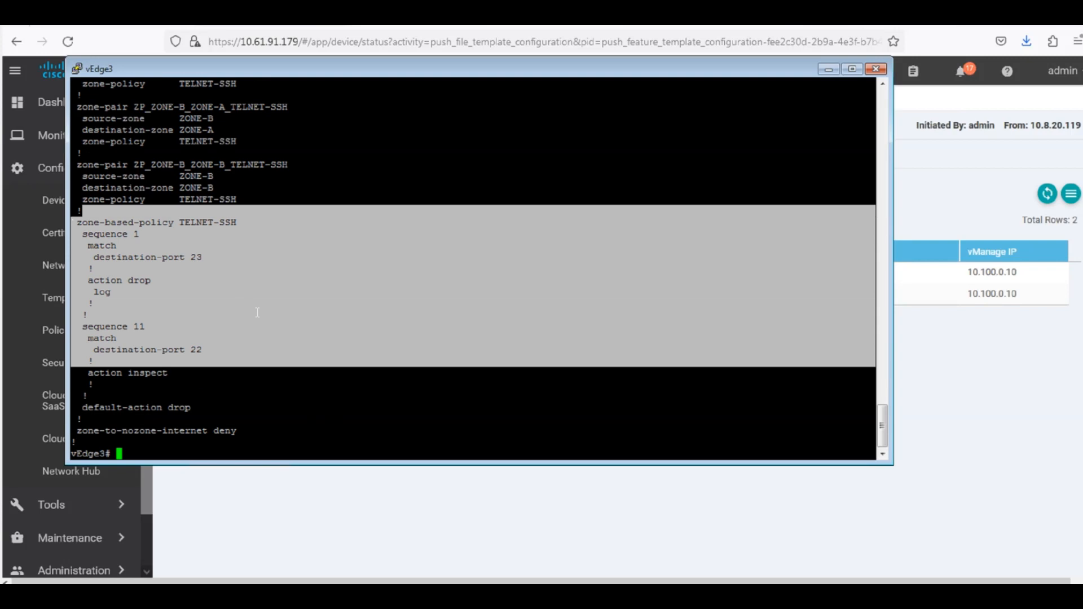
{"action": "left_click", "coordinate": [258, 314]}
{"action": "left_click_drag", "start_coordinate": [220, 371], "coordinate": [82, 212]}
{"action": "left_click", "coordinate": [277, 310]}
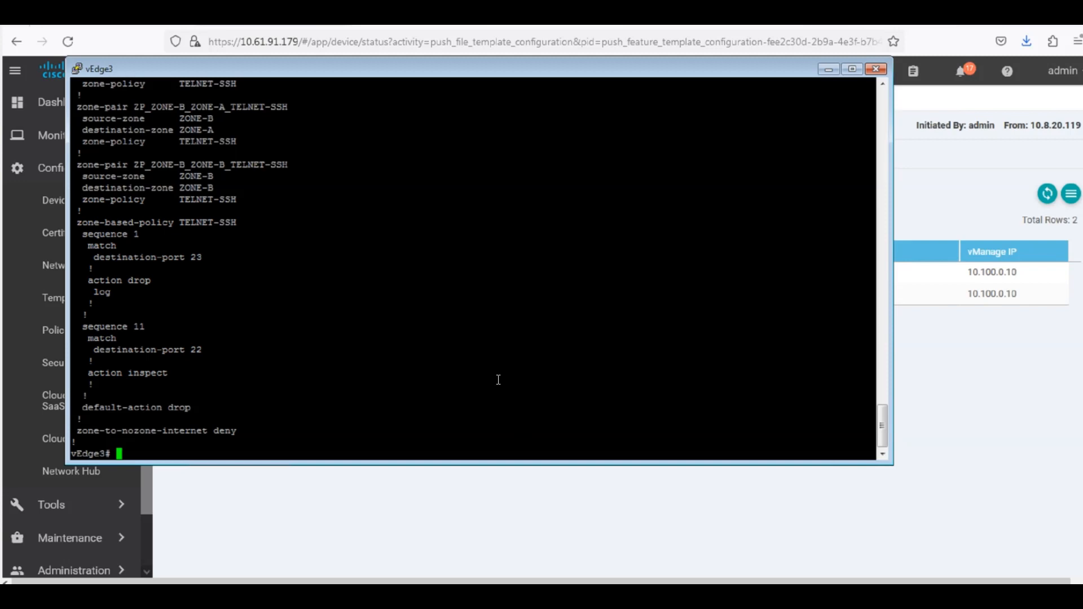
{"action": "triple_click", "coordinate": [143, 430]}
{"action": "left_click", "coordinate": [285, 432]}
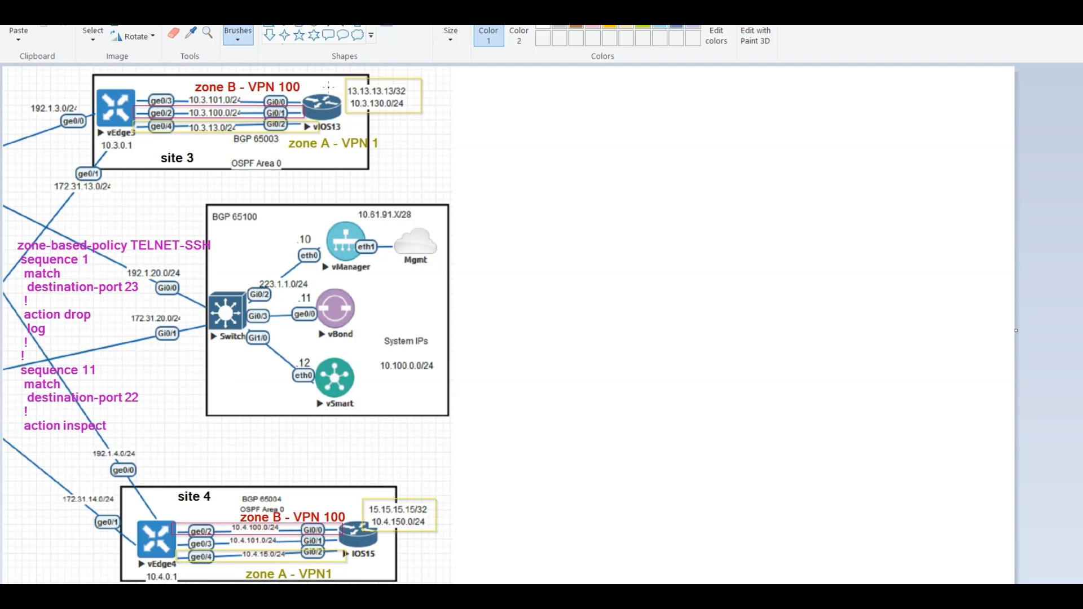
- Switch to the Paint network diagram and mark the 13.13.13.13/32 and 15.15.15.15/32 loopbacks and zone A at sites 3 and 4
{"action": "left_click_drag", "start_coordinate": [322, 87], "coordinate": [340, 87]}
{"action": "left_click_drag", "start_coordinate": [416, 83], "coordinate": [425, 100]}
{"action": "left_click_drag", "start_coordinate": [346, 508], "coordinate": [435, 517]}
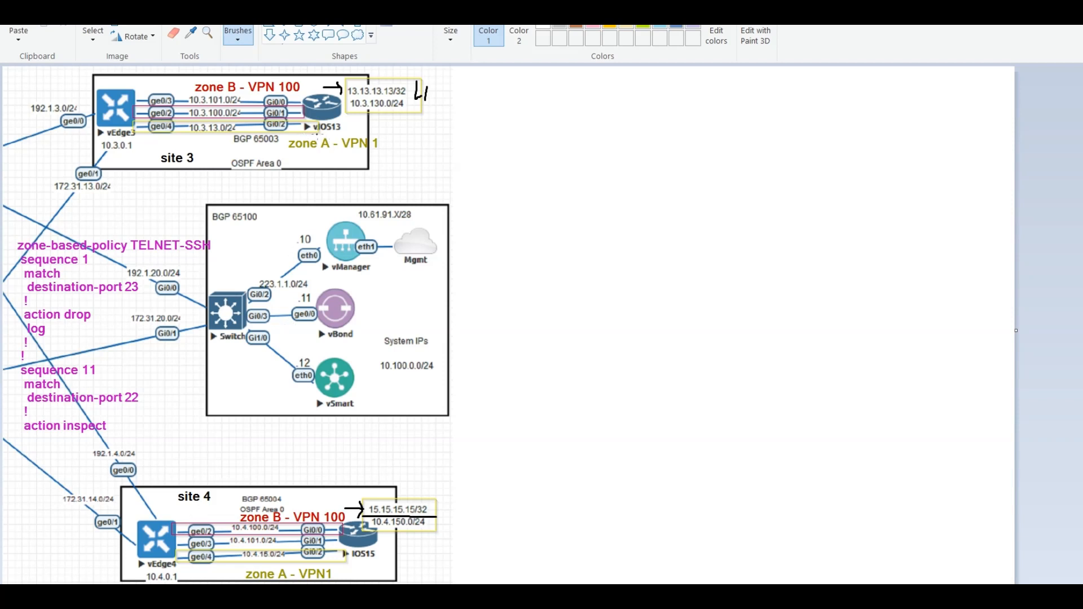
{"action": "left_click_drag", "start_coordinate": [309, 137], "coordinate": [366, 137]}
{"action": "left_click_drag", "start_coordinate": [344, 560], "coordinate": [394, 560]}
- Switch to the vIOS13 terminal and try to Telnet to 15.15.15.15 with loopback 1 as the source interface
{"action": "key", "text": "alt+Tab"}
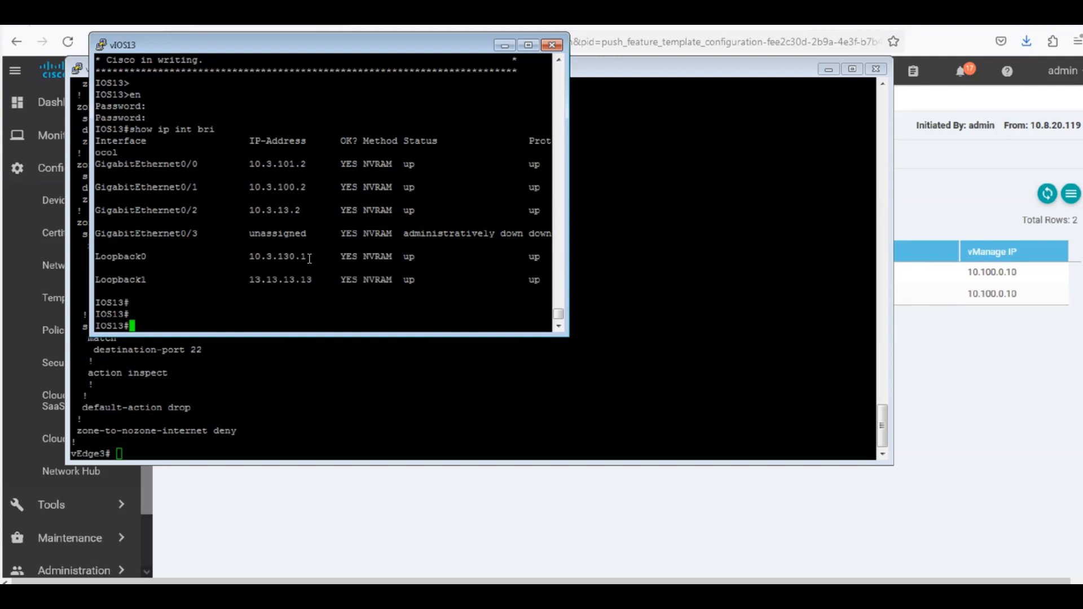
{"action": "type", "text": "telnet 15.15.15.15.15"}
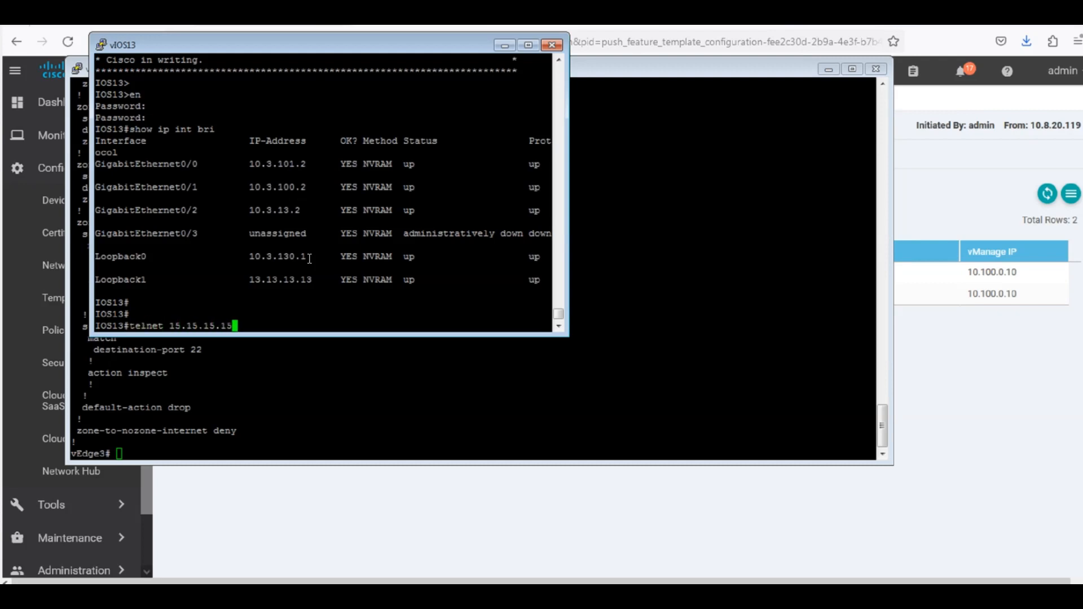
{"action": "key", "text": "BackSpace"}
{"action": "key", "text": "BackSpace"}
{"action": "key", "text": "BackSpace"}
{"action": "type", "text": "/sour"}
{"action": "key", "text": "Tab"}
{"action": "type", "text": "lo"}
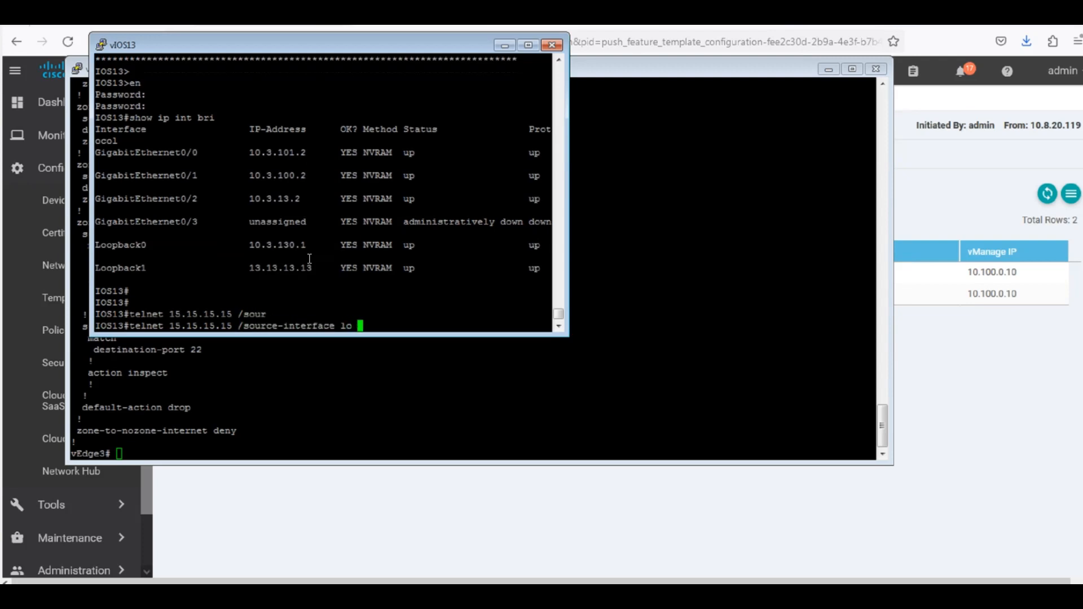
{"action": "type", "text": " 1"}
{"action": "key", "text": "Return"}
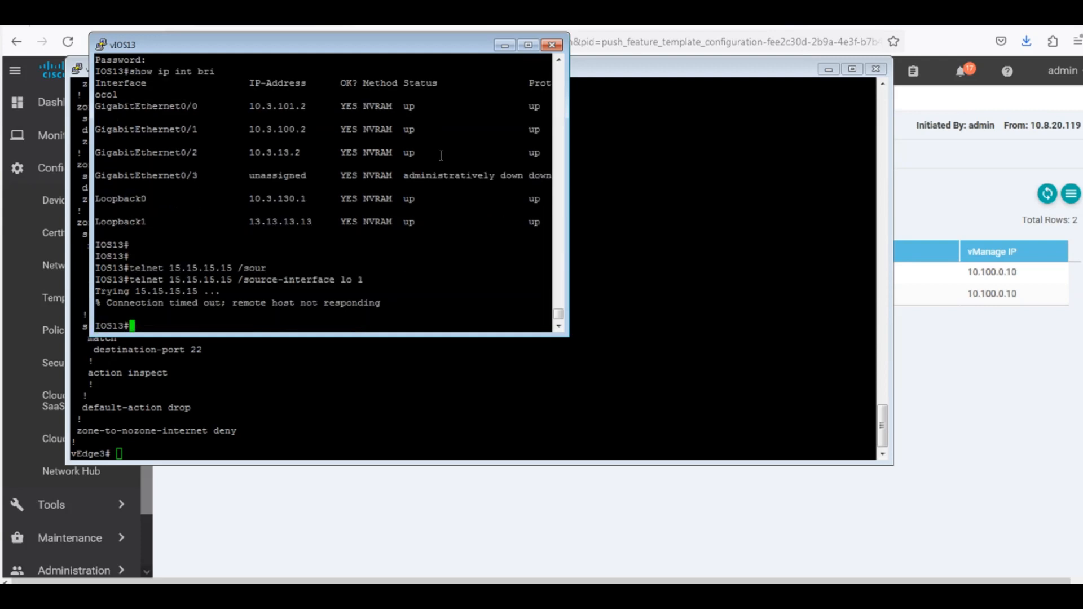
- On vEdge3, display the firewall policy counters with show policy zbfw filter-statistics zbfw-policy-counter
{"action": "left_click", "coordinate": [337, 373]}
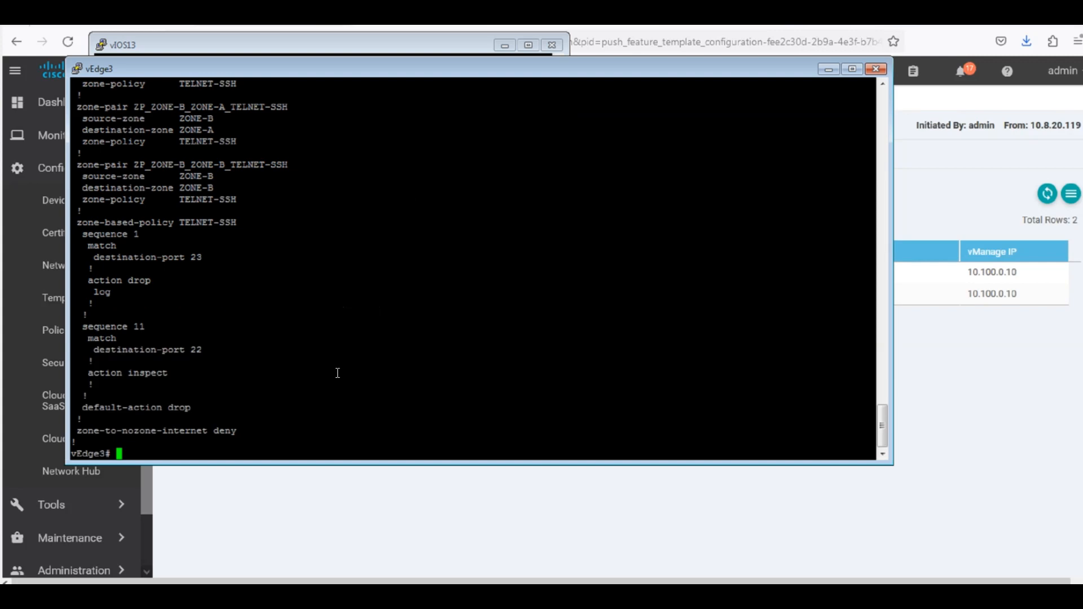
{"action": "type", "text": "show poli"}
{"action": "type", "text": "c"}
{"action": "type", "text": "y zo"}
{"action": "type", "text": "fw "}
{"action": "type", "text": "fir"}
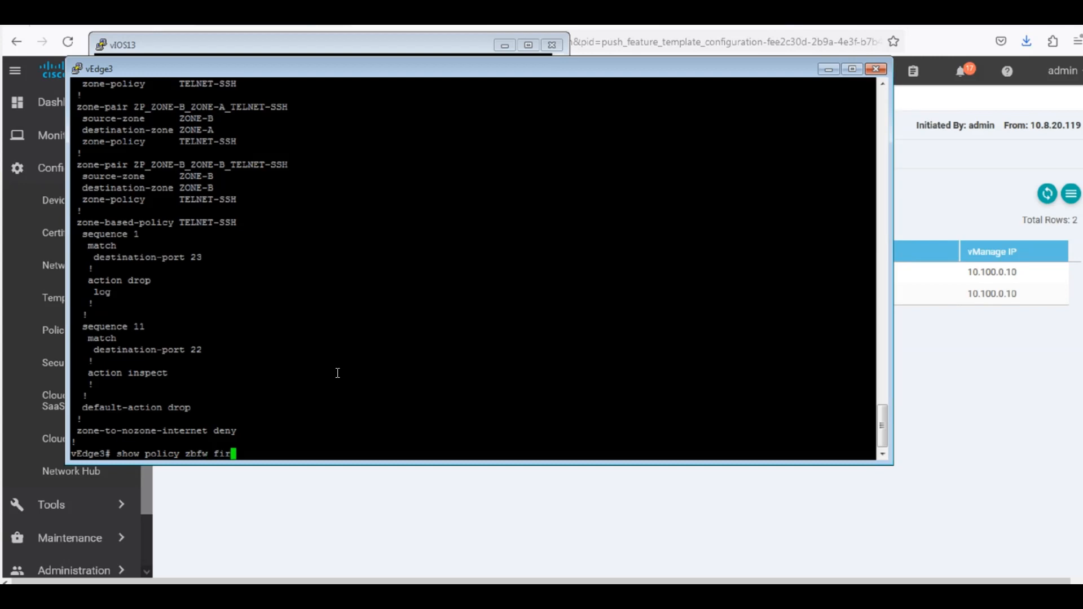
{"action": "key", "text": "BackSpace"}
{"action": "type", "text": "lt"}
{"action": "key", "text": "Tab"}
{"action": "type", "text": "zbfw-"}
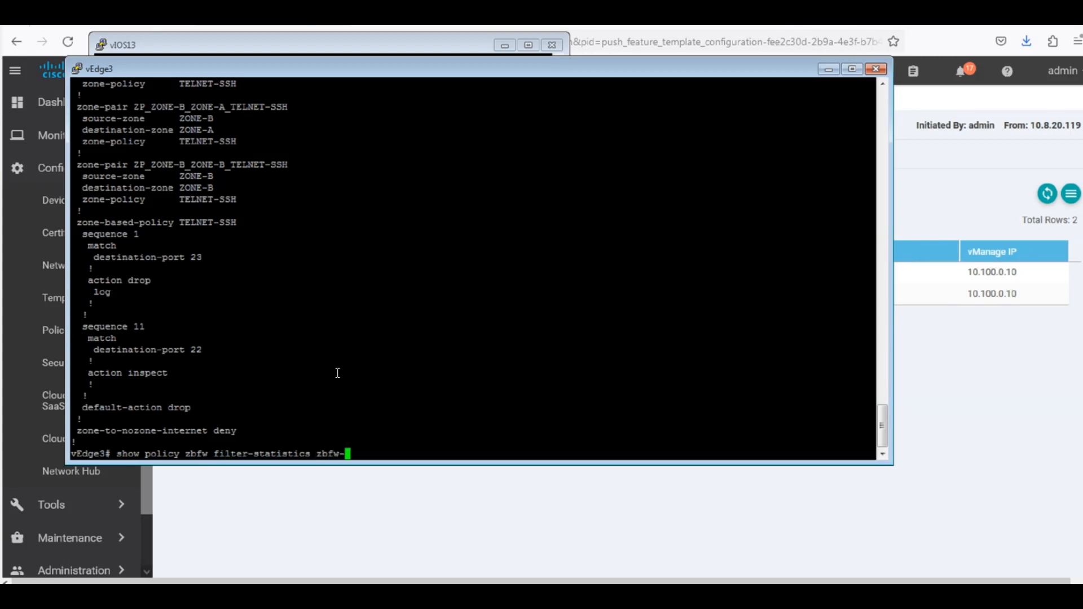
{"action": "key", "text": "Tab"}
{"action": "key", "text": "Return"}
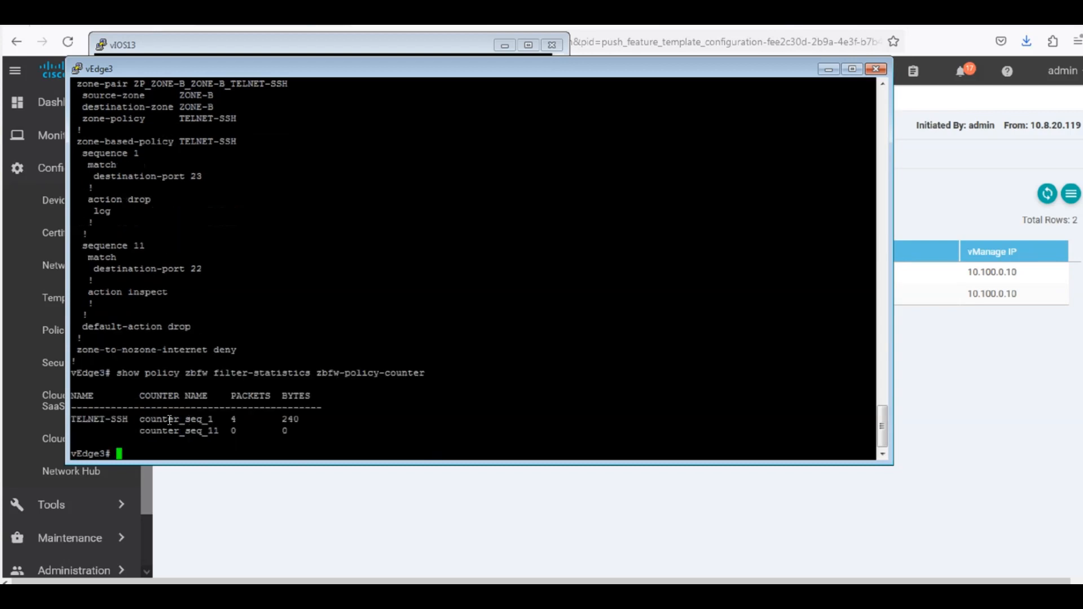
- Examine the packet and byte counters of the TELNET-SSH policy and compare them with the sequence 1 rule for port 23
{"action": "left_click_drag", "start_coordinate": [136, 419], "coordinate": [297, 420]}
{"action": "left_click", "coordinate": [281, 420]}
{"action": "left_click_drag", "start_coordinate": [163, 420], "coordinate": [304, 424]}
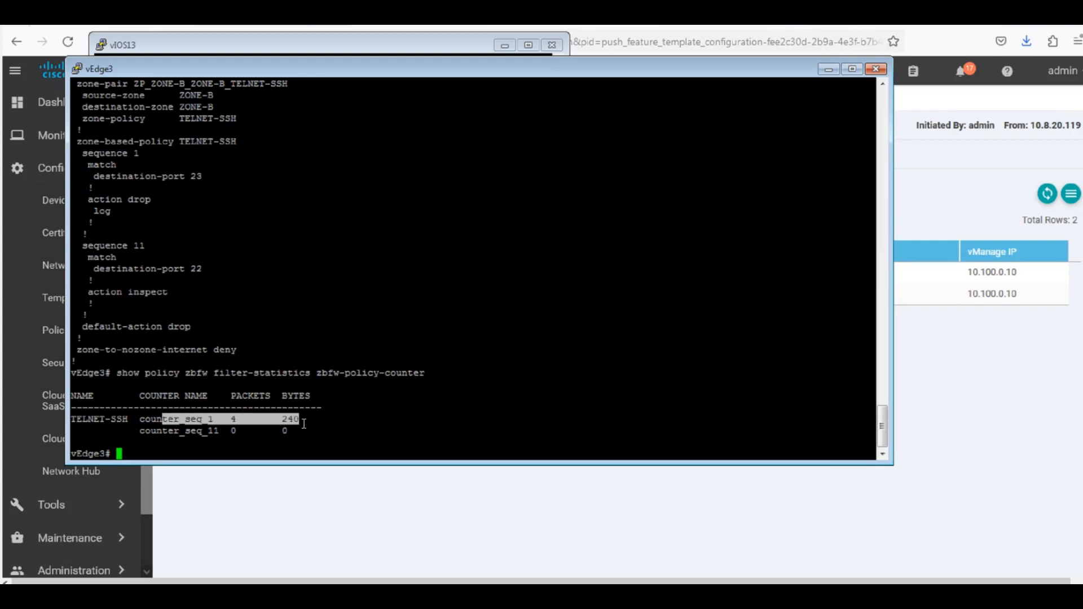
{"action": "left_click", "coordinate": [303, 424]}
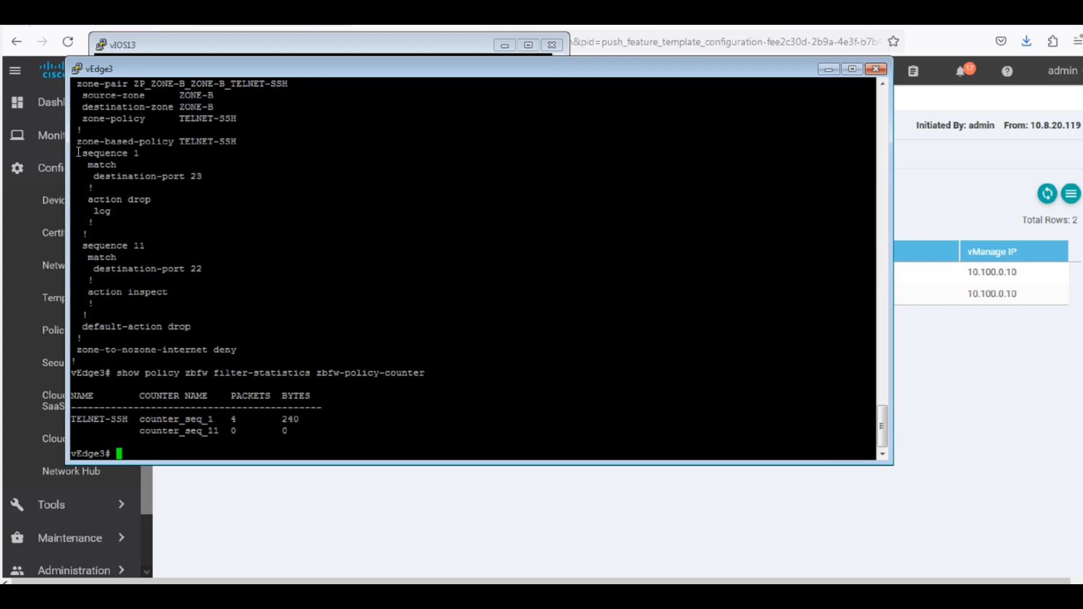
{"action": "left_click_drag", "start_coordinate": [78, 151], "coordinate": [188, 217]}
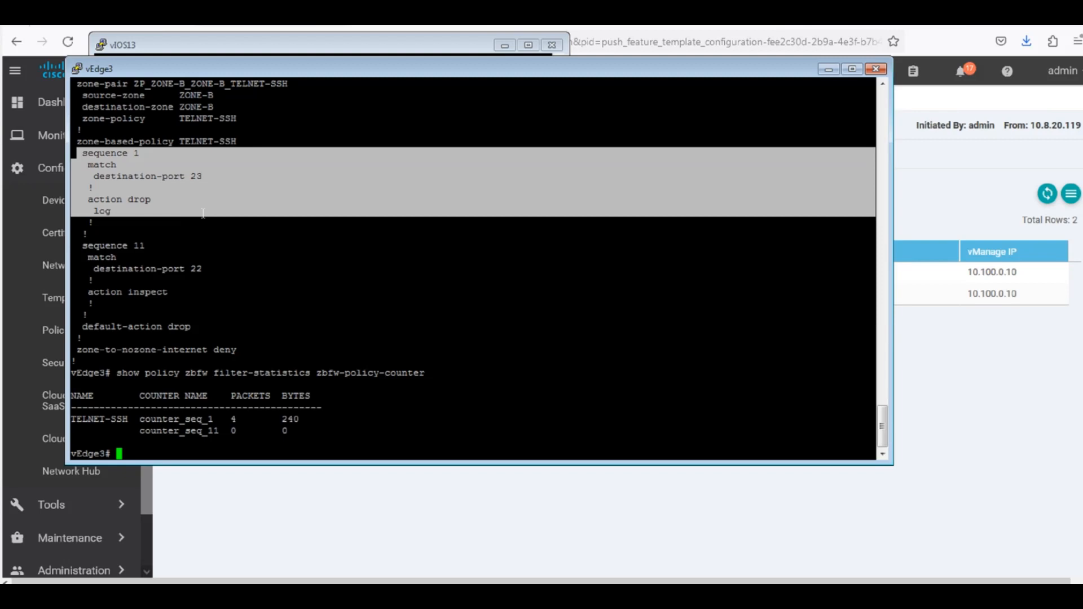
{"action": "left_click_drag", "start_coordinate": [154, 213], "coordinate": [77, 200]}
{"action": "left_click", "coordinate": [234, 219]}
{"action": "left_click_drag", "start_coordinate": [222, 416], "coordinate": [320, 430]}
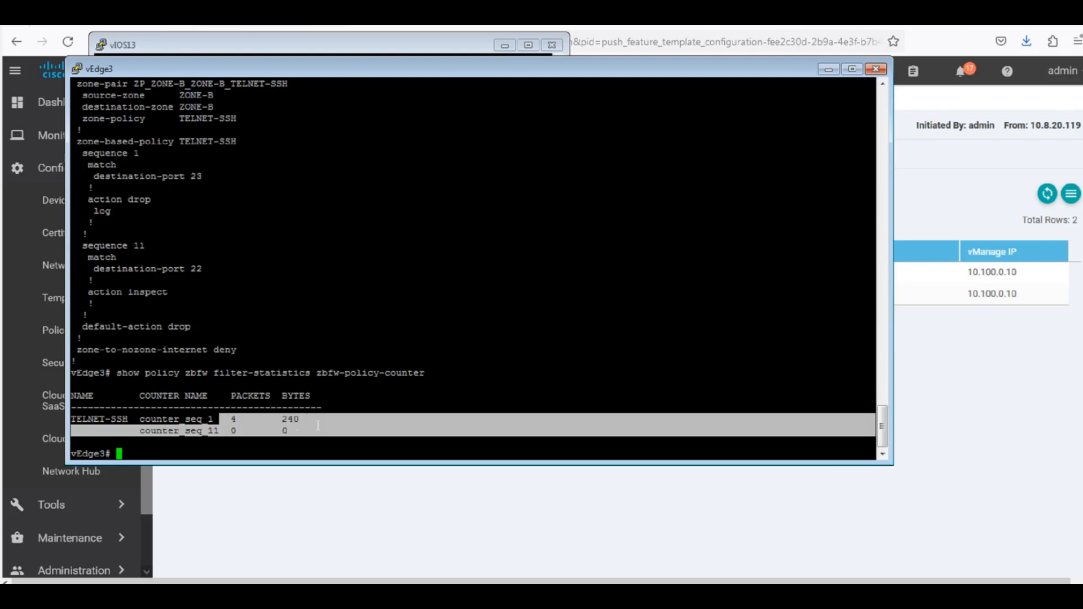
{"action": "left_click", "coordinate": [318, 416]}
- Switch to the Paint network diagram and check the IOS15 interfaces in zone B at site 4
{"action": "key", "text": "alt+Tab"}
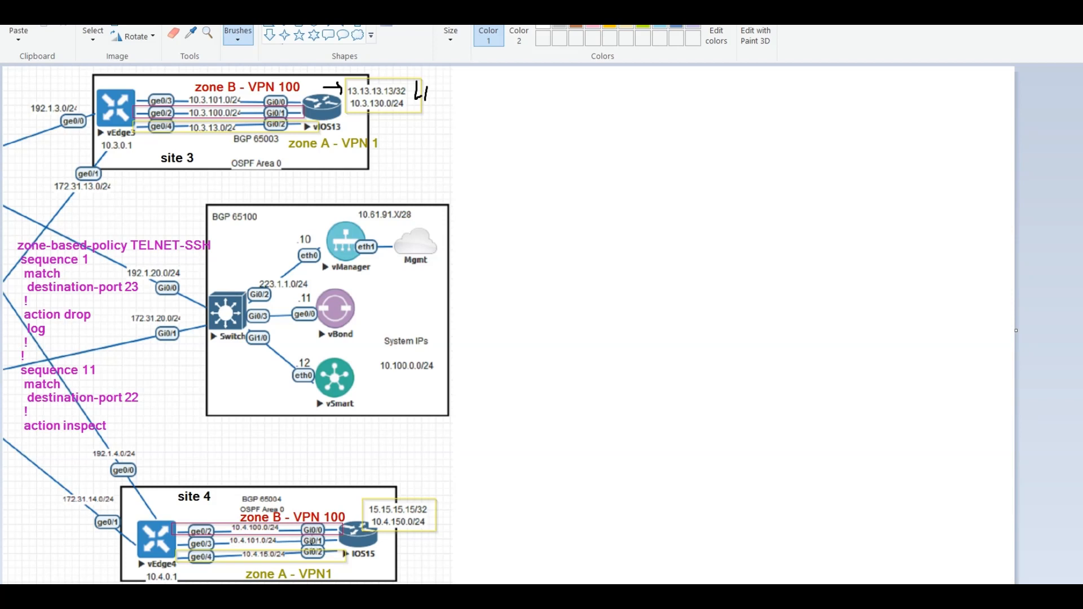
{"action": "mouse_move", "coordinate": [306, 526]}
{"action": "left_mouse_down"}
{"action": "mouse_move", "coordinate": [340, 529]}
{"action": "mouse_move", "coordinate": [337, 539]}
{"action": "left_mouse_up"}
{"action": "key", "text": "alt+Tab"}
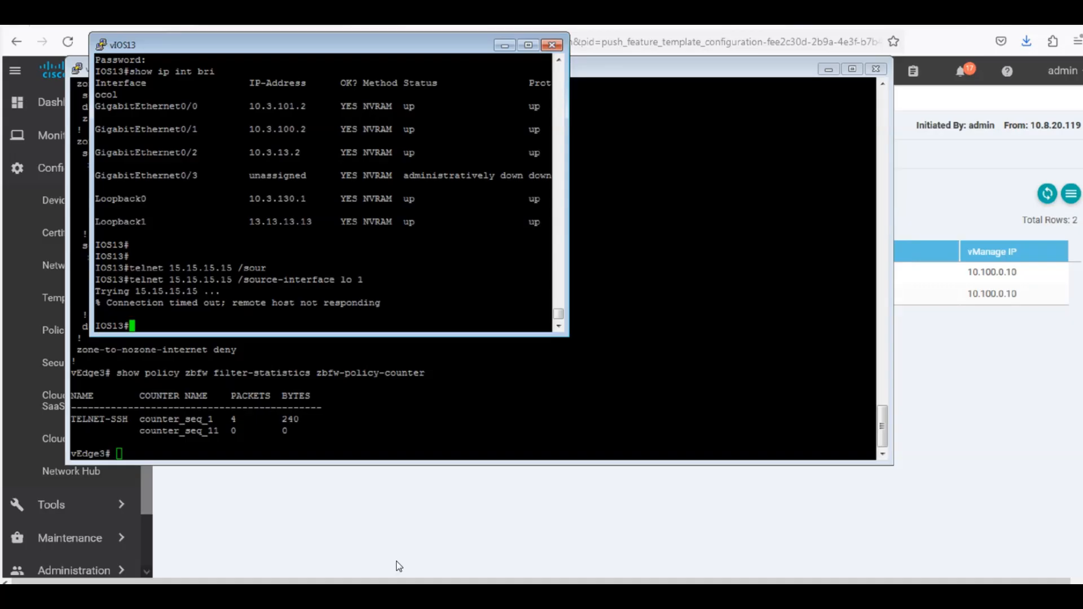
- On vIOS13, try to Telnet to 10.4.100.2 with loopback 1 as the source interface
{"action": "key", "text": "Up"}
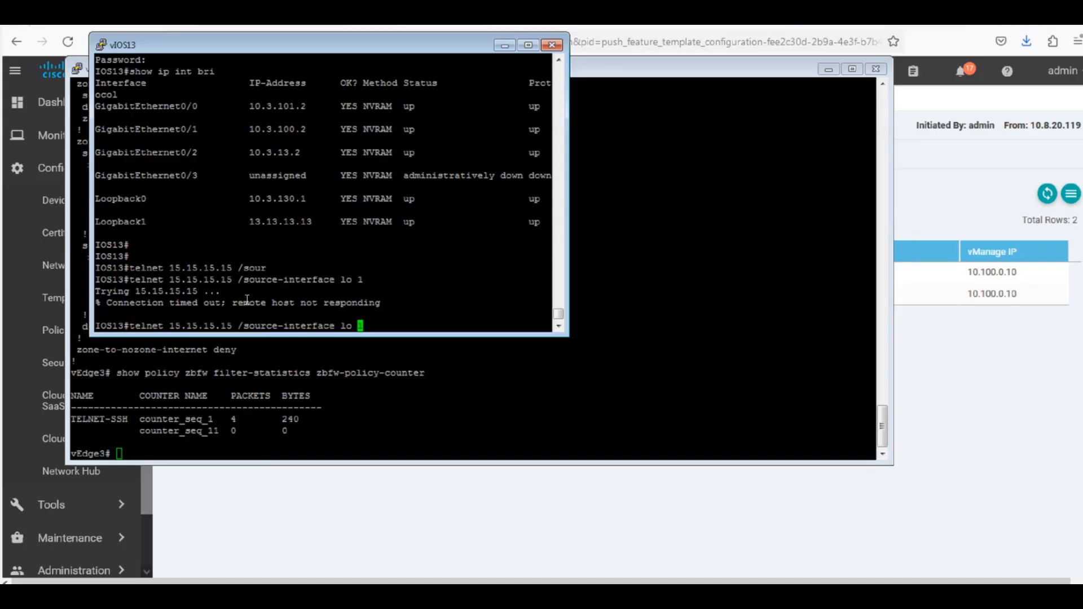
{"action": "key", "text": "Left"}
{"action": "key", "text": "Left"}
{"action": "key", "text": "Left"}
{"action": "key", "text": "Left"}
{"action": "key", "text": "Left"}
{"action": "key", "text": "Left"}
{"action": "key", "text": "Left"}
{"action": "key", "text": "Left"}
{"action": "key", "text": "Left"}
{"action": "key", "text": "Left"}
{"action": "key", "text": "Left"}
{"action": "key", "text": "Left"}
{"action": "key", "text": "Left"}
{"action": "key", "text": "Left"}
{"action": "key", "text": "Left"}
{"action": "key", "text": "Left"}
{"action": "key", "text": "Left"}
{"action": "key", "text": "Left"}
{"action": "key", "text": "Left"}
{"action": "key", "text": "Left"}
{"action": "key", "text": "BackSpace"}
{"action": "key", "text": "BackSpace"}
{"action": "key", "text": "BackSpace"}
{"action": "key", "text": "BackSpace"}
{"action": "key", "text": "BackSpace"}
{"action": "key", "text": "BackSpace"}
{"action": "key", "text": "BackSpace"}
{"action": "key", "text": "BackSpace"}
{"action": "key", "text": "BackSpace"}
{"action": "key", "text": "BackSpace"}
{"action": "key", "text": "BackSpace"}
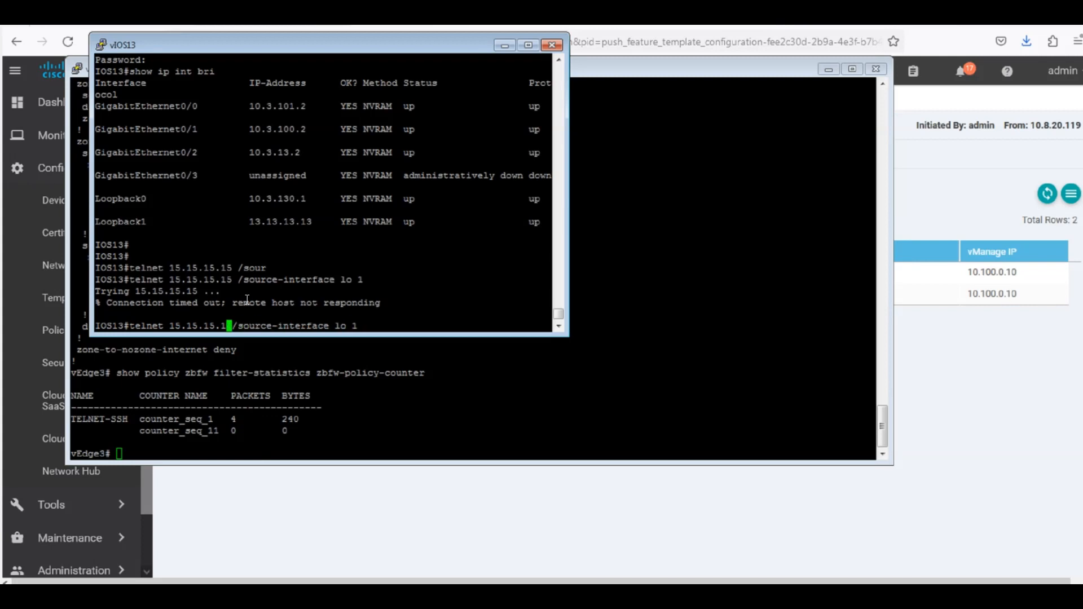
{"action": "key", "text": "BackSpace"}
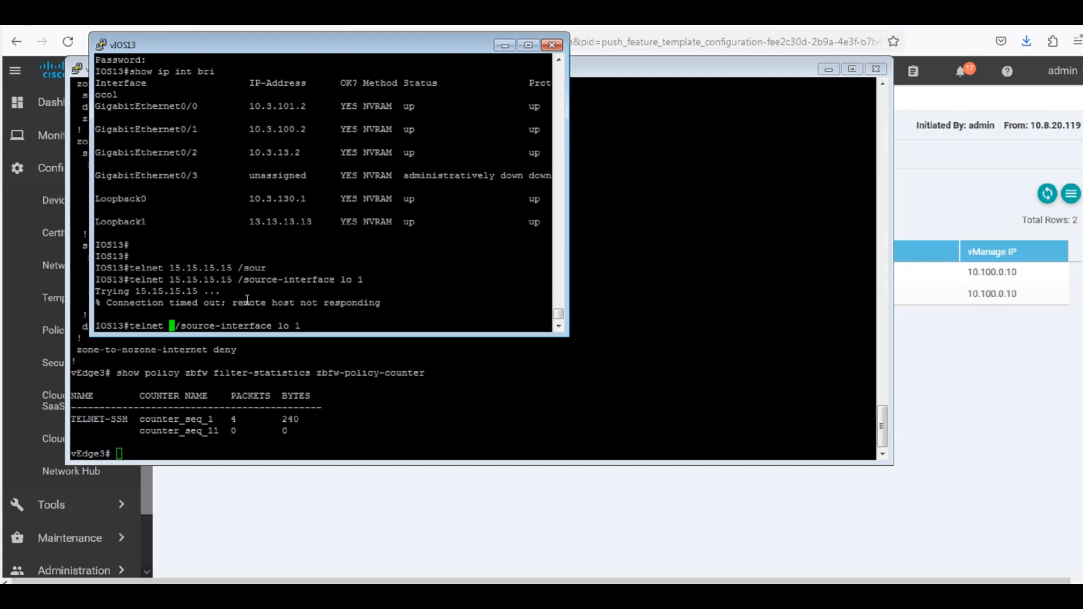
{"action": "type", "text": "10.4.100."}
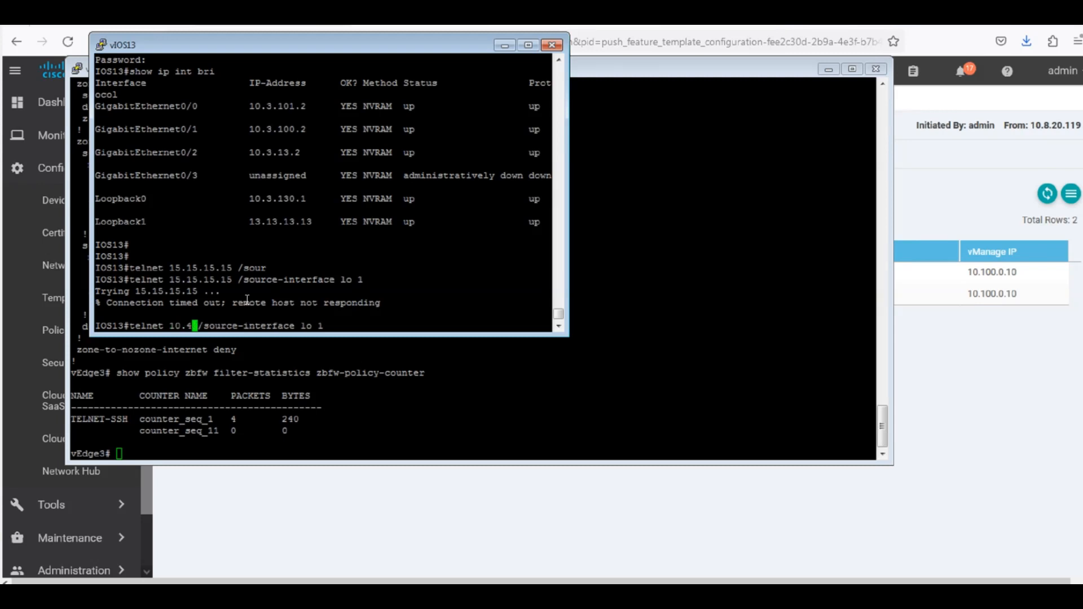
{"action": "type", "text": "2"}
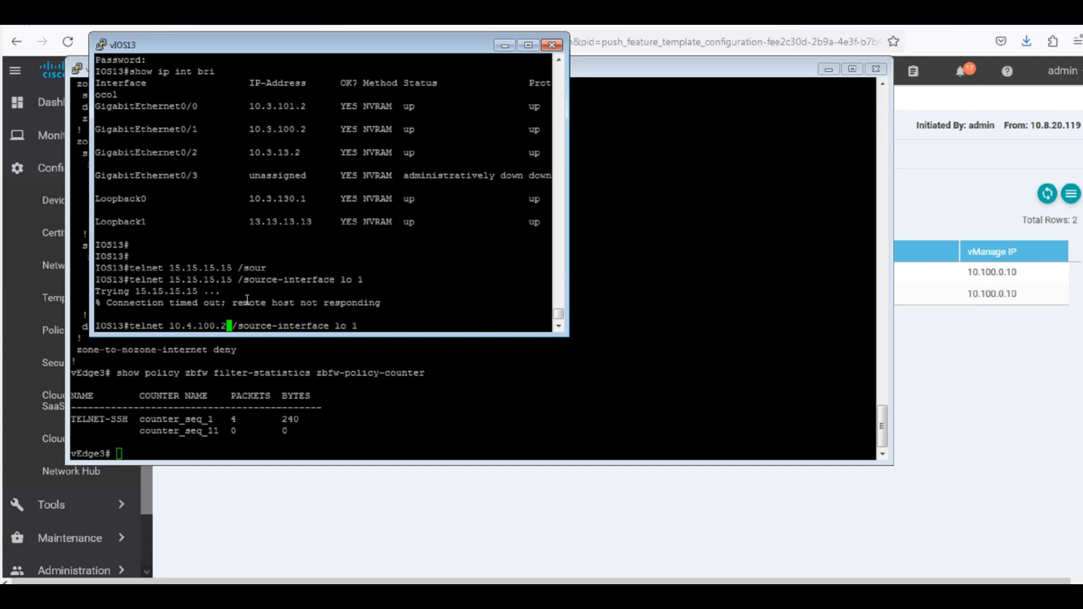
{"action": "key", "text": "Return"}
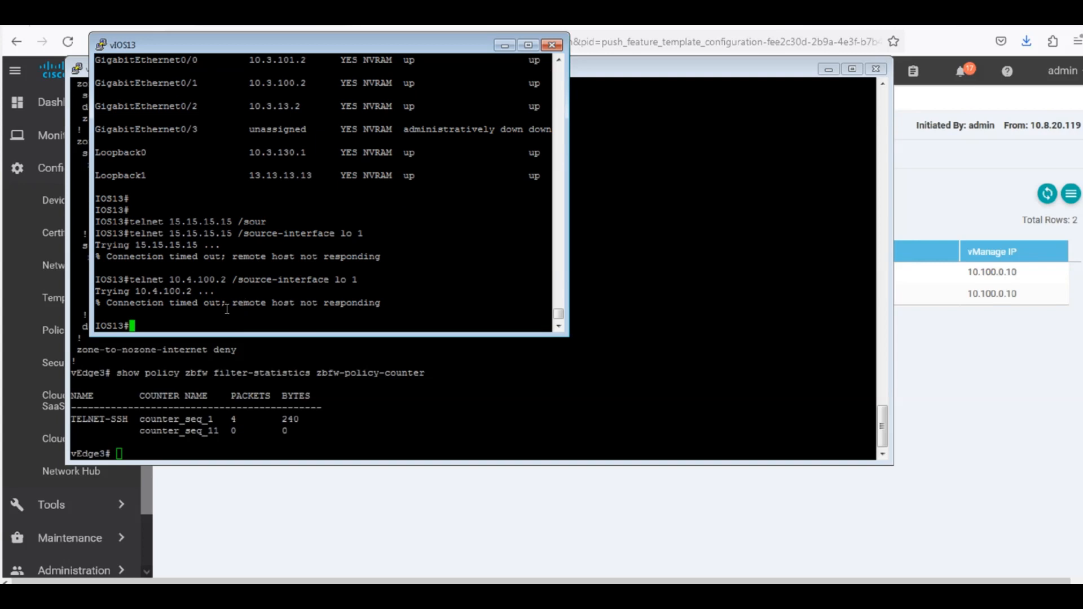
- Switch to vEdge3 and rerun show policy zbfw filter-statistics zbfw-policy-counter after the second Telnet attempt
{"action": "left_click", "coordinate": [197, 390]}
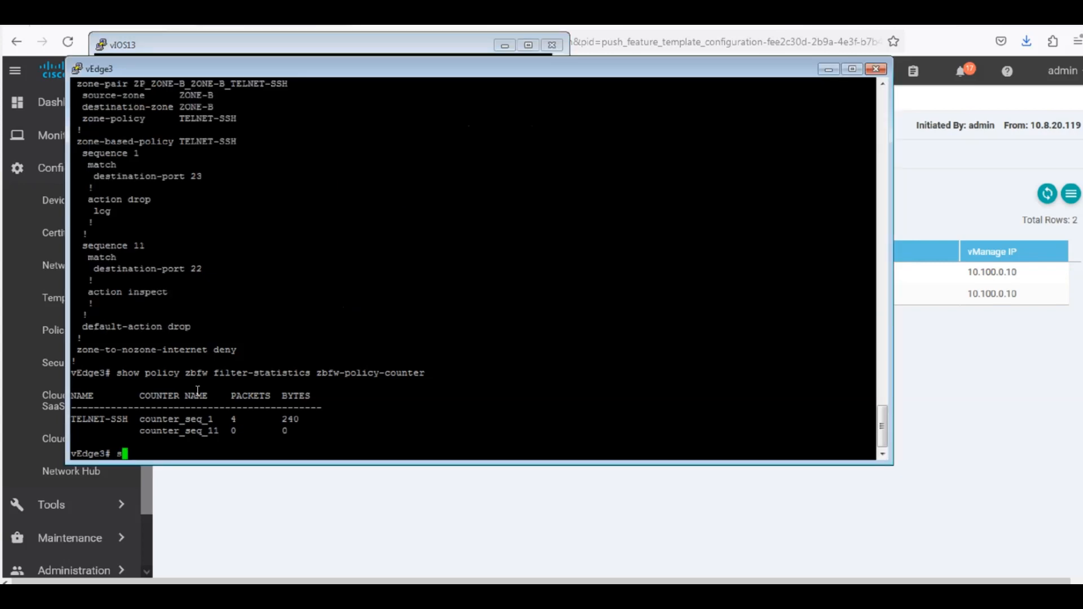
{"action": "key", "text": "Up"}
{"action": "key", "text": "Return"}
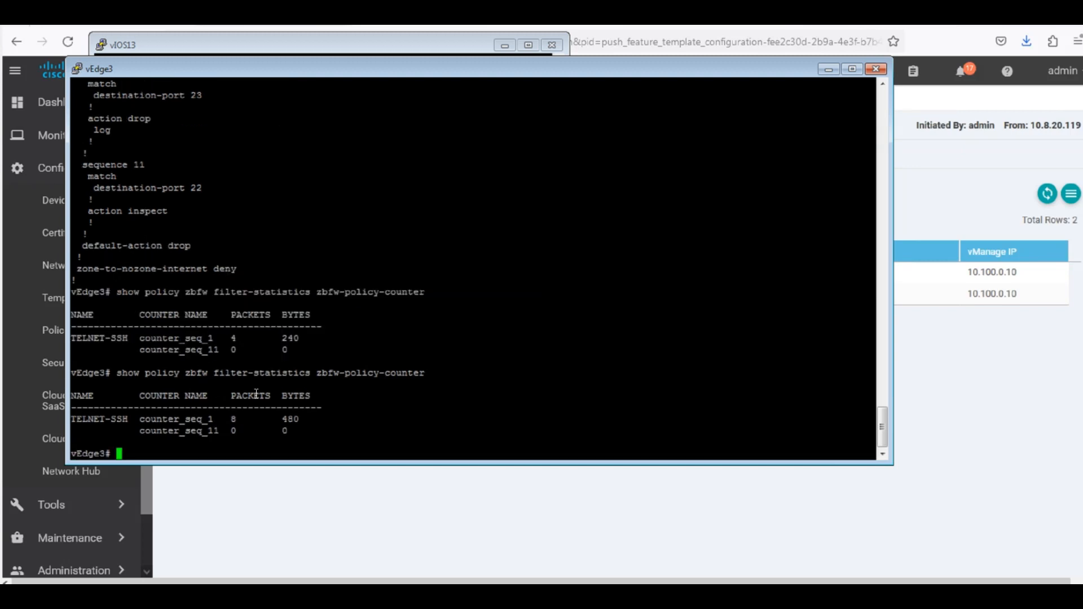
- On vIOS13, configure loopback 1 as the SSH source interface with ip ssh source-interface lo 1 and leave configuration mode
{"action": "left_click", "coordinate": [269, 48]}
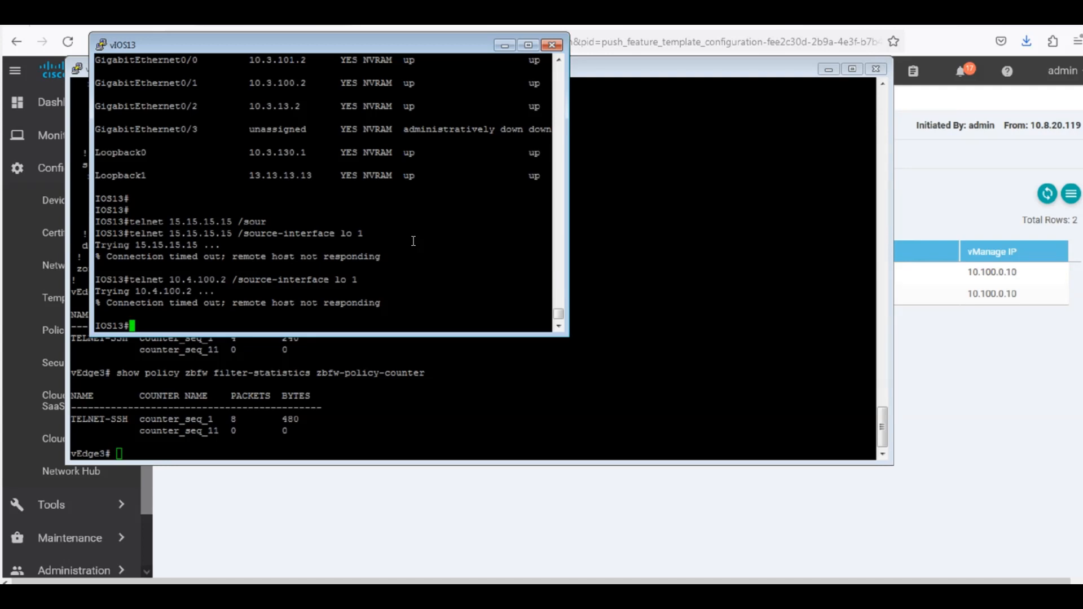
{"action": "type", "text": "conf t"}
{"action": "key", "text": "Return"}
{"action": "type", "text": "ip ssh"}
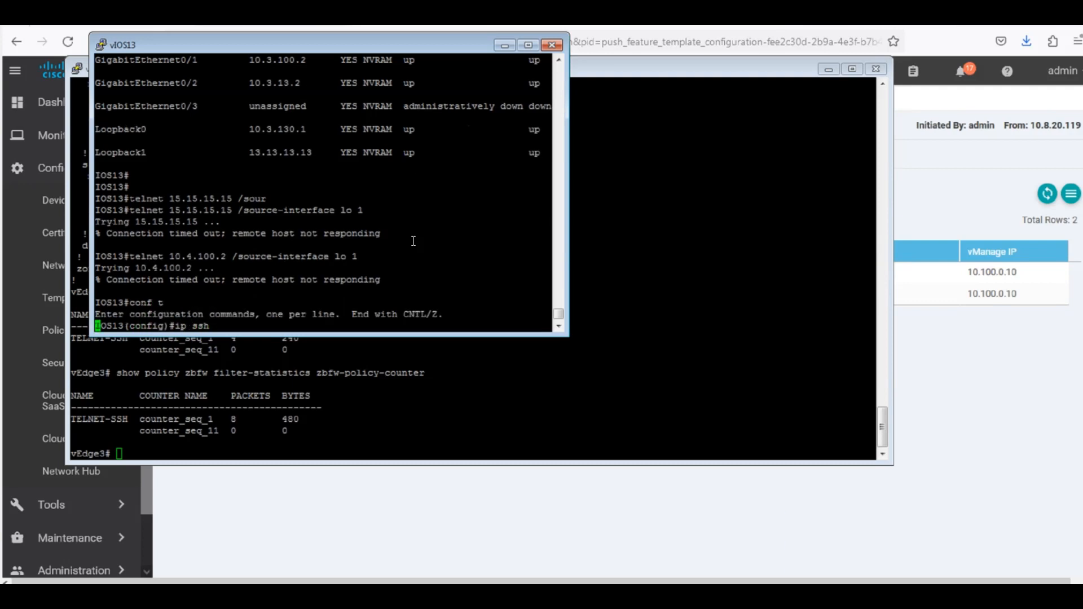
{"action": "key", "text": "Tab"}
{"action": "type", "text": "sou"}
{"action": "key", "text": "Tab"}
{"action": "type", "text": "lo 1"}
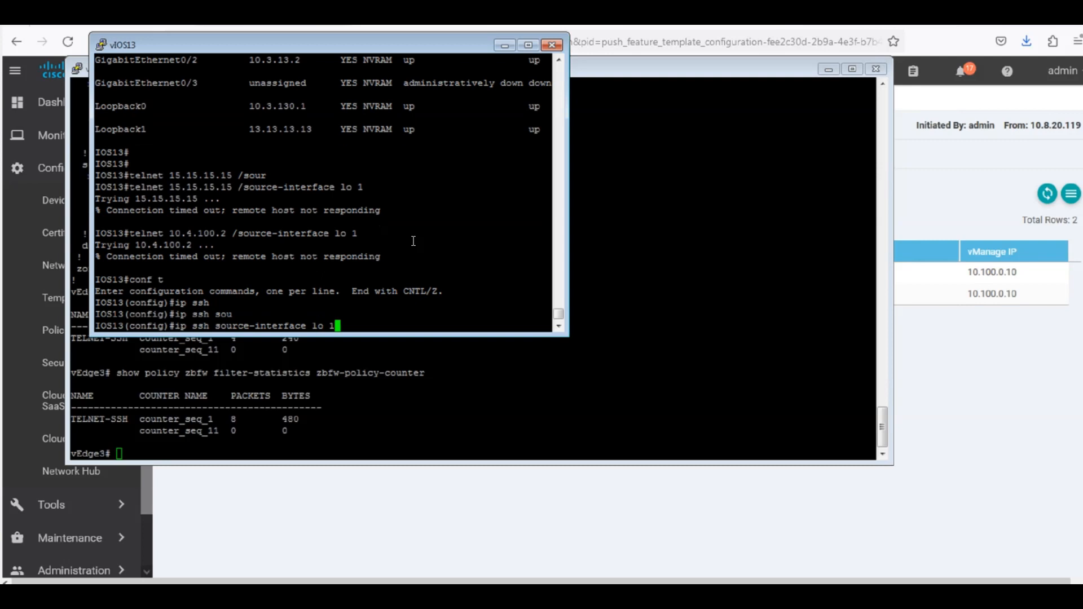
{"action": "key", "text": "Return"}
{"action": "key", "text": "Return"}
{"action": "key", "text": "Return"}
{"action": "key", "text": "Return"}
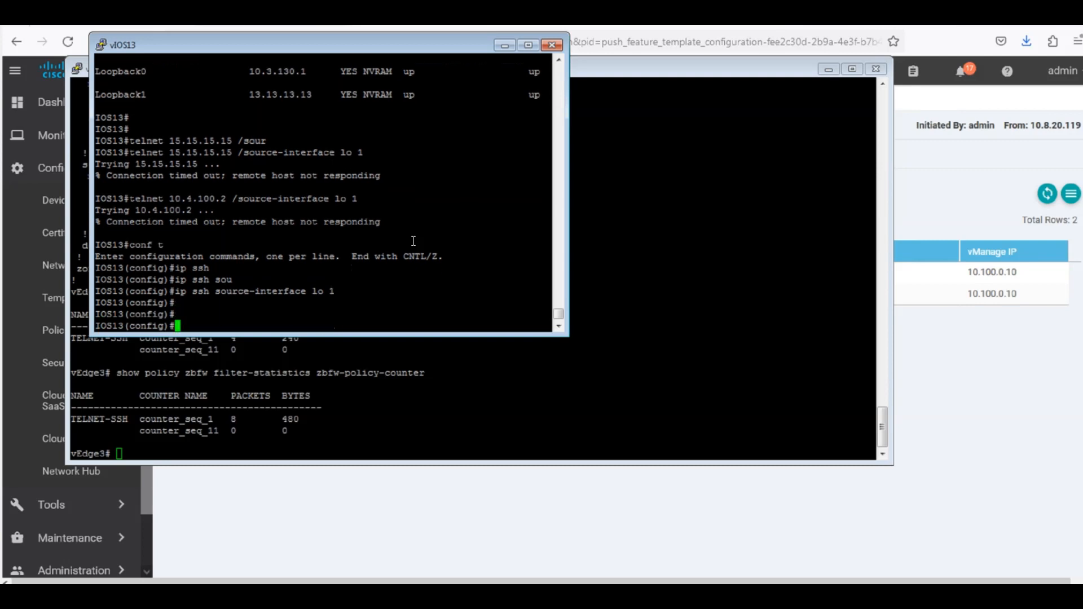
{"action": "type", "text": "exit"}
{"action": "key", "text": "Return"}
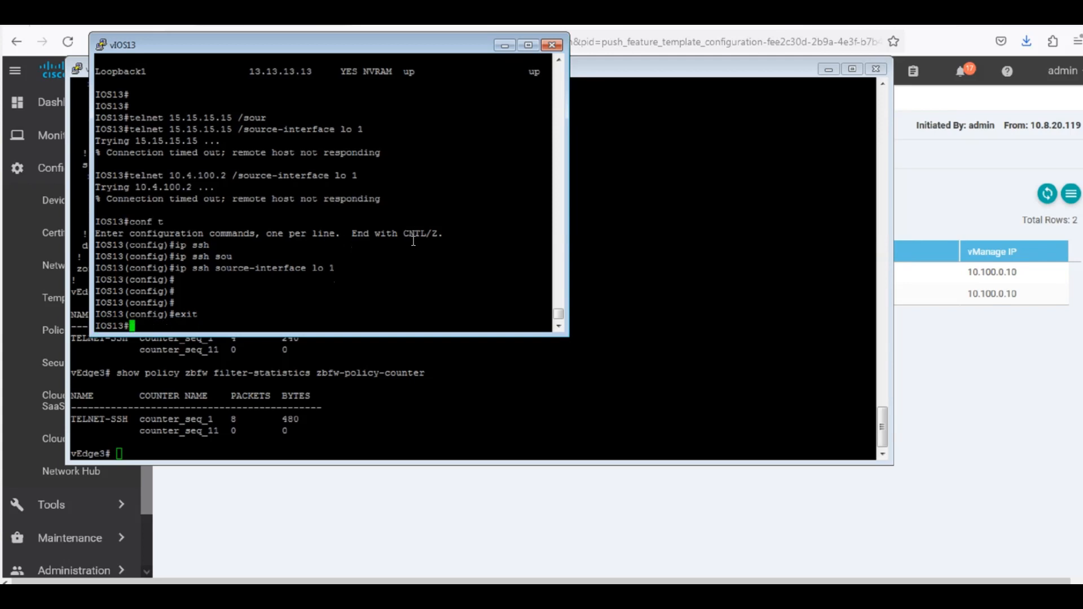
- Open an SSH version 2 session to 15.15.15.15 as admin and enter the account password
{"action": "type", "text": "ssh "}
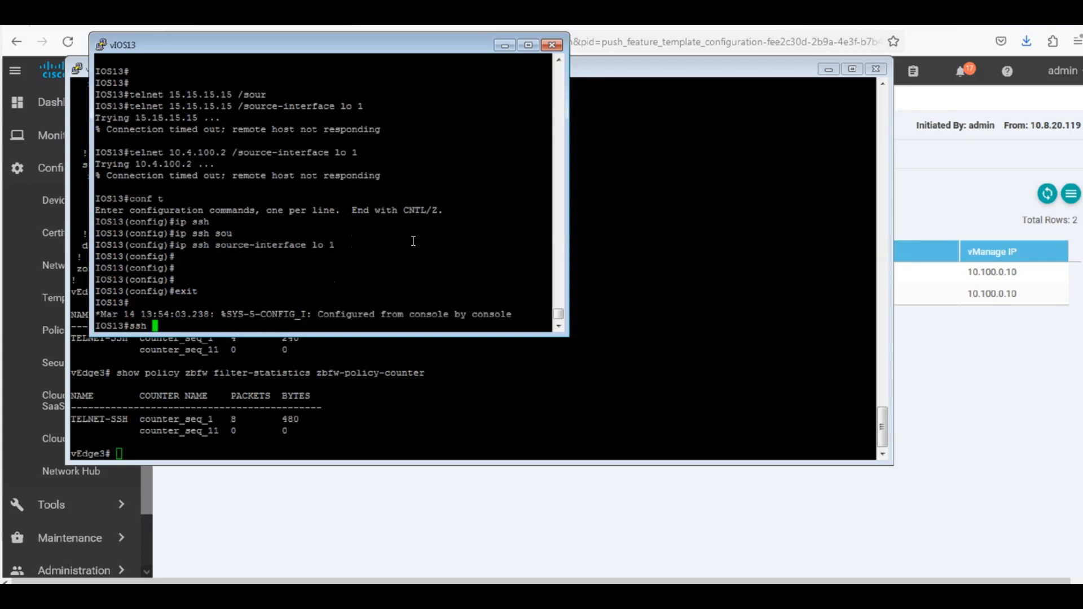
{"action": "type", "text": "-l admin -v 2 15.15.15.15"}
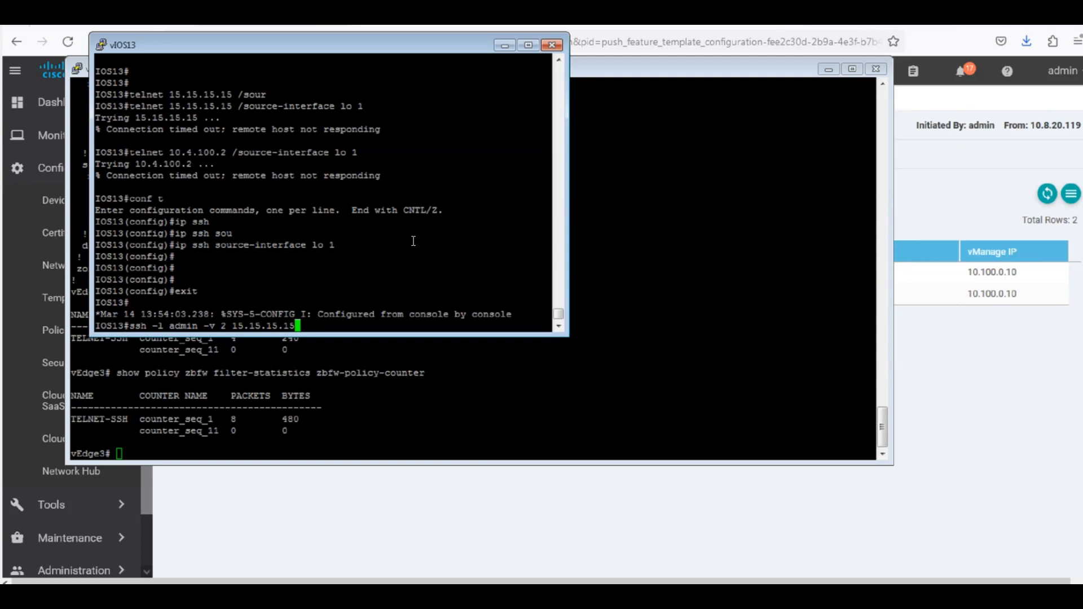
{"action": "key", "text": "Return"}
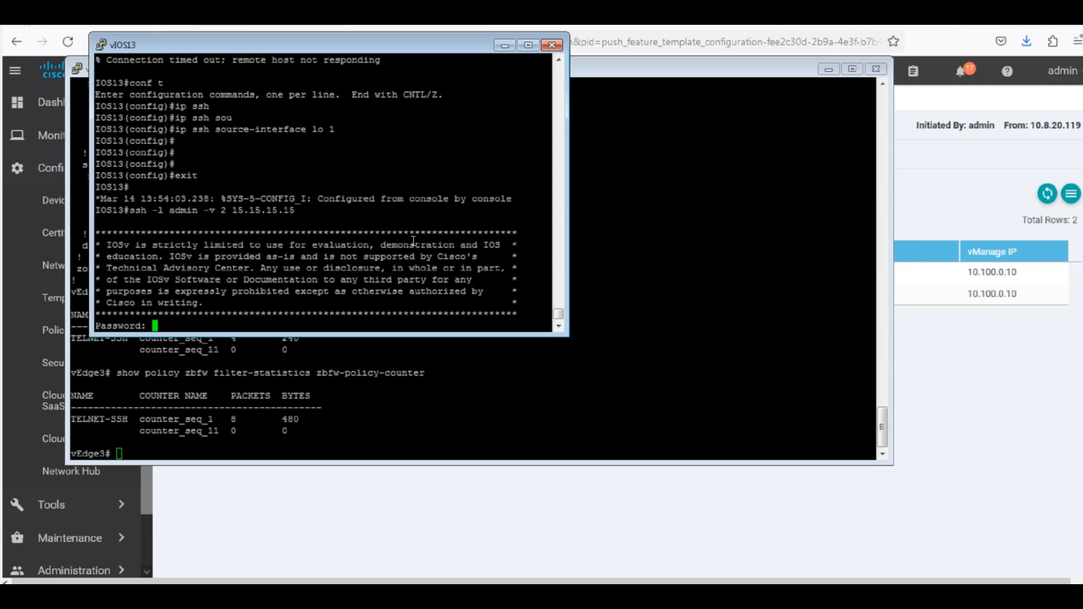
{"action": "key", "text": "Return"}
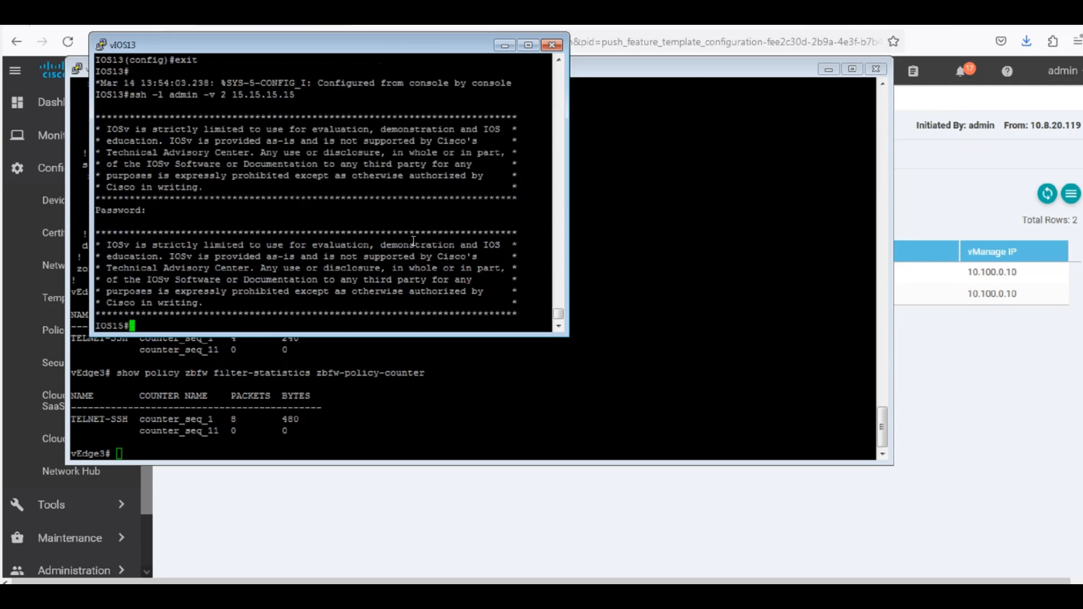
- Run who on IOS15 and check the source address of the SSH session
{"action": "type", "text": "who"}
{"action": "key", "text": "Return"}
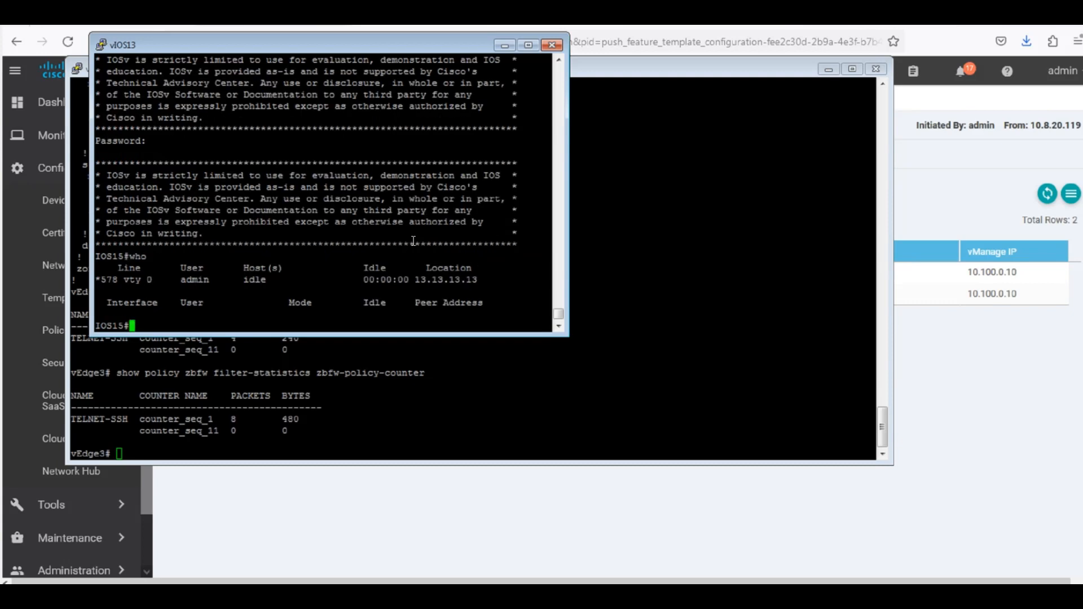
{"action": "double_click", "coordinate": [433, 279]}
{"action": "left_click", "coordinate": [470, 284]}
{"action": "double_click", "coordinate": [457, 281]}
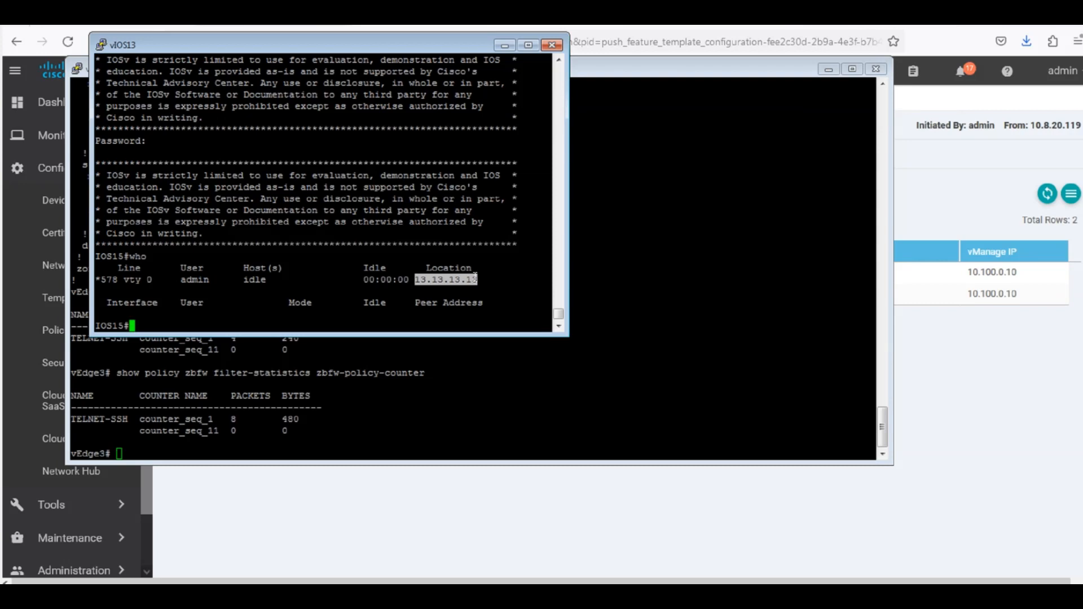
- Display the firewall policy counters on vEdge3 again and compare the sequence 11 counter with its port 22 inspect rule
{"action": "left_click", "coordinate": [391, 375]}
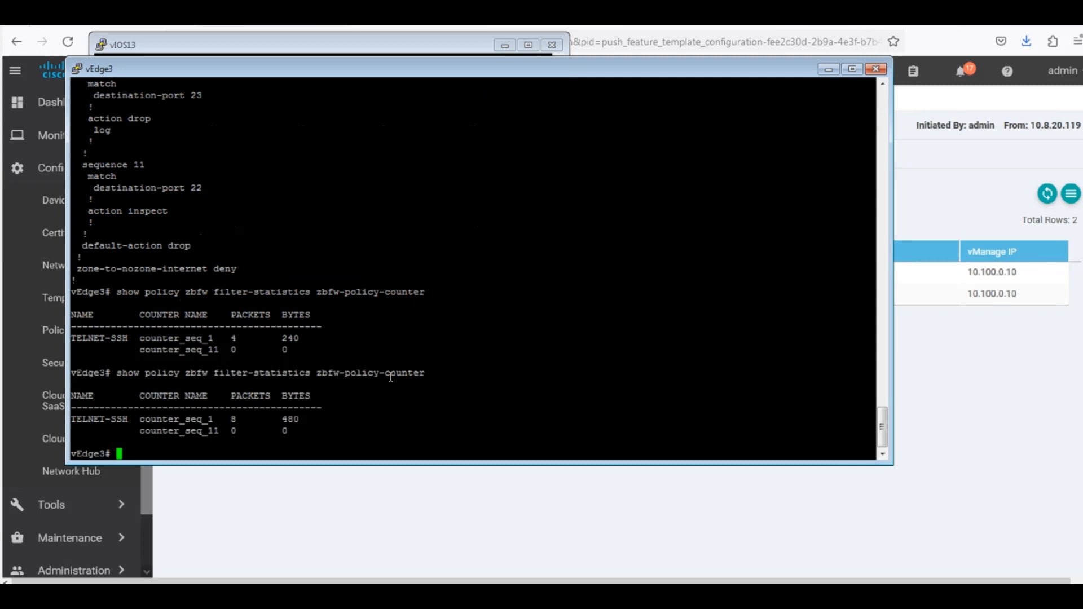
{"action": "key", "text": "Up"}
{"action": "key", "text": "Return"}
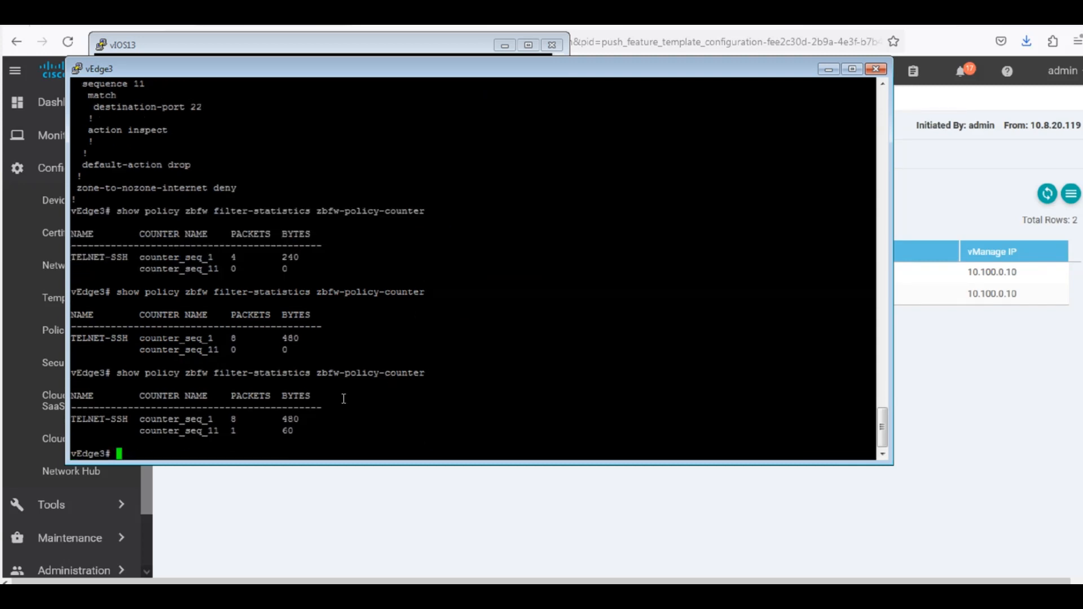
{"action": "left_click_drag", "start_coordinate": [226, 429], "coordinate": [135, 421]}
{"action": "left_click", "coordinate": [264, 424]}
{"action": "left_click", "coordinate": [333, 46]}
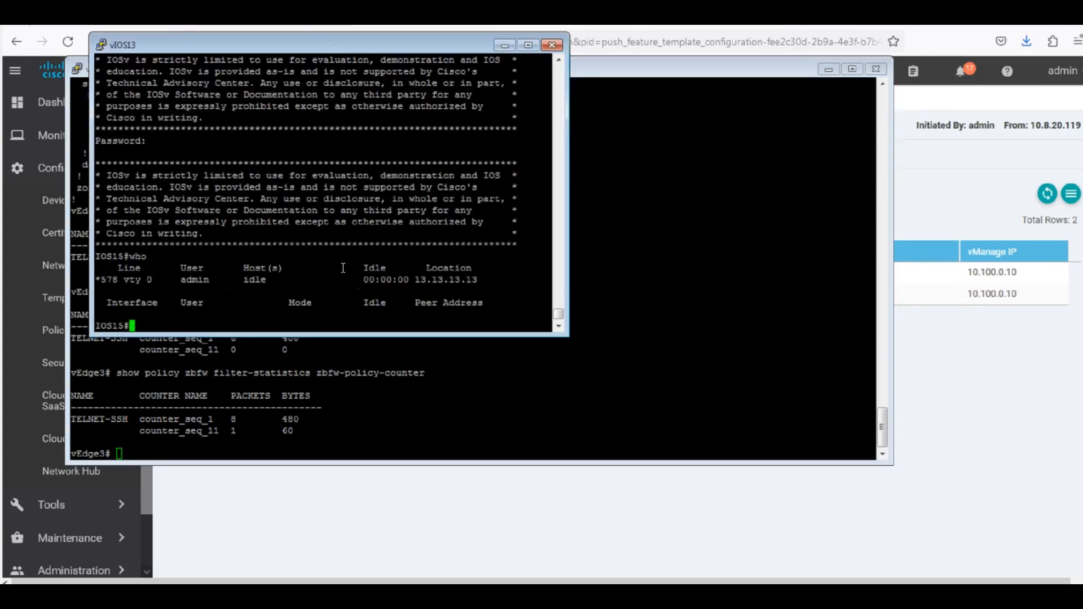
{"action": "left_click", "coordinate": [316, 404]}
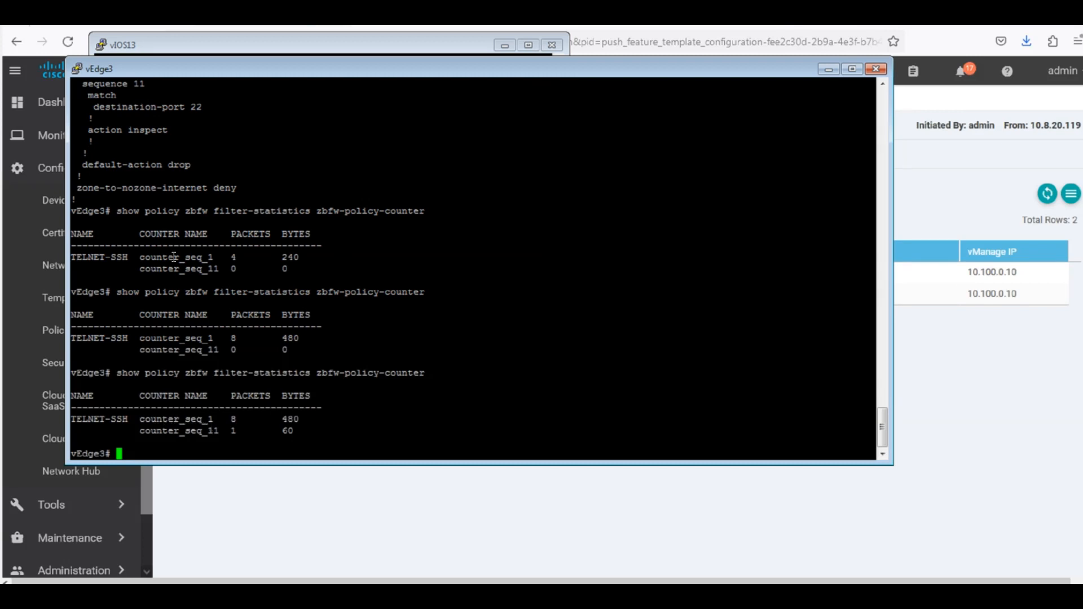
{"action": "left_click_drag", "start_coordinate": [97, 91], "coordinate": [229, 136]}
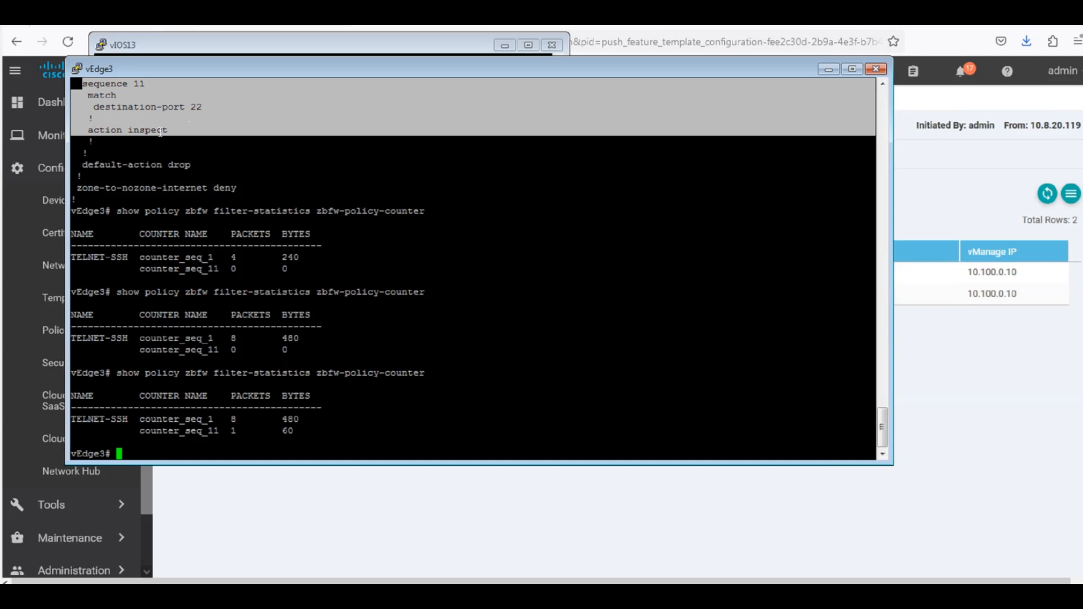
- Return to the vIOS13 terminal and exit the SSH session to 15.15.15.15
{"action": "left_click", "coordinate": [330, 45]}
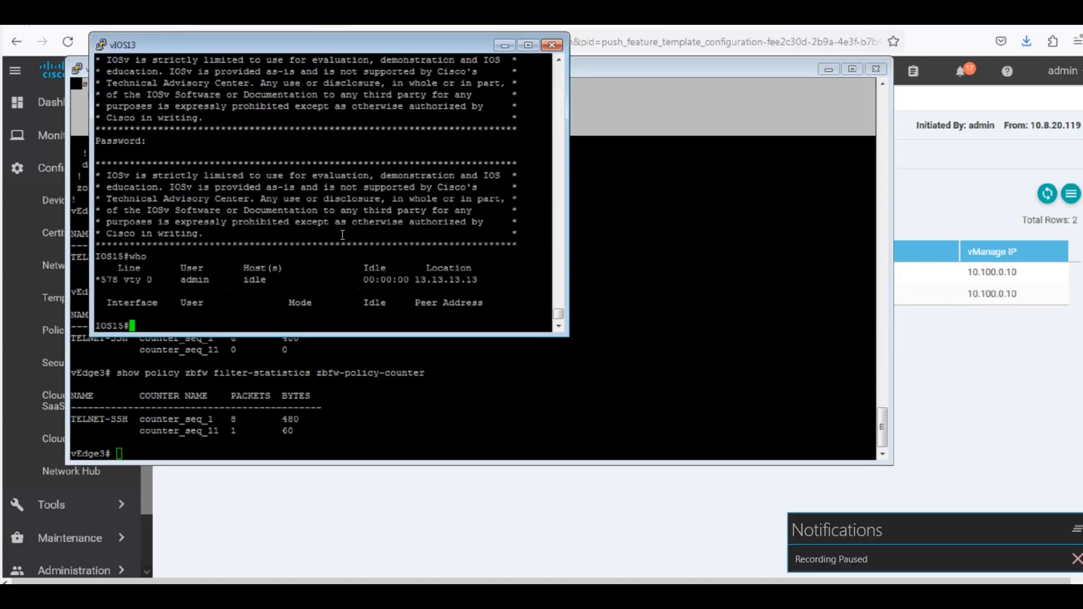
{"action": "type", "text": "ex"}
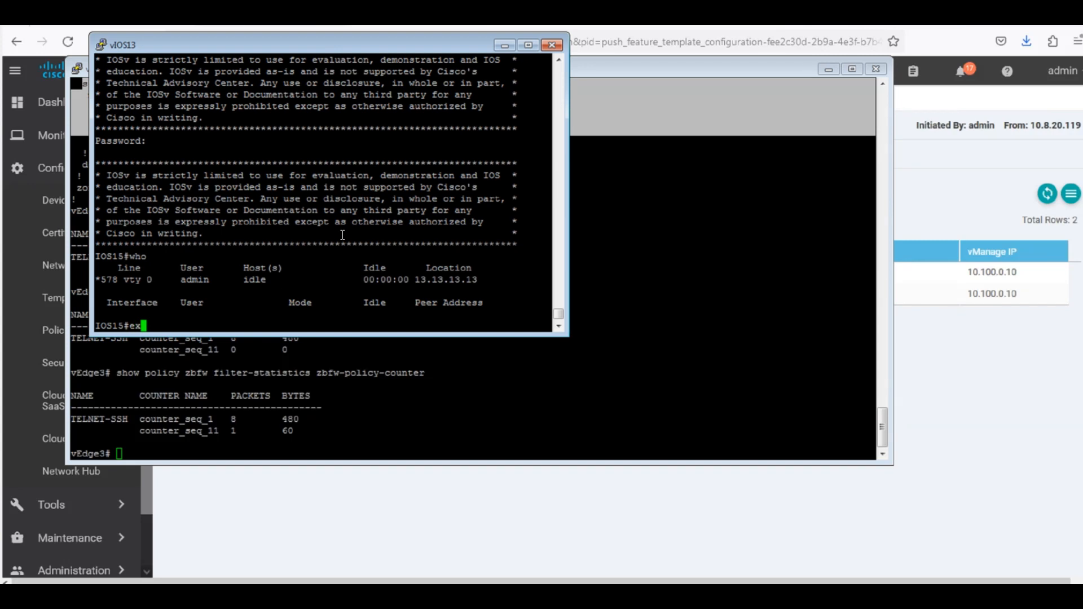
{"action": "type", "text": "it"}
{"action": "key", "text": "Return"}
{"action": "key", "text": "Return"}
{"action": "key", "text": "Return"}
{"action": "key", "text": "Return"}
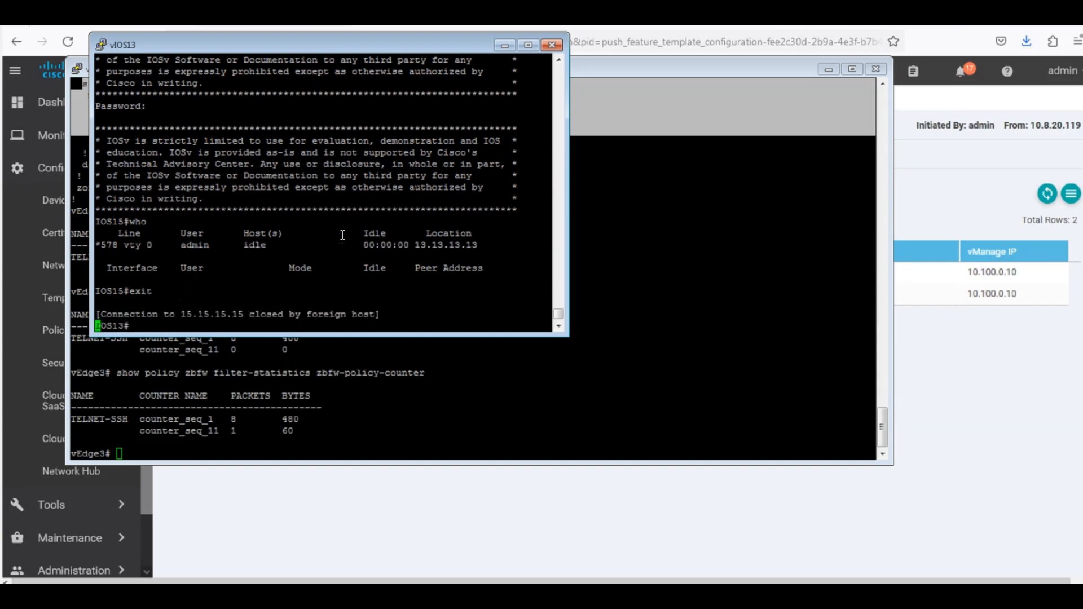
{"action": "key", "text": "Return"}
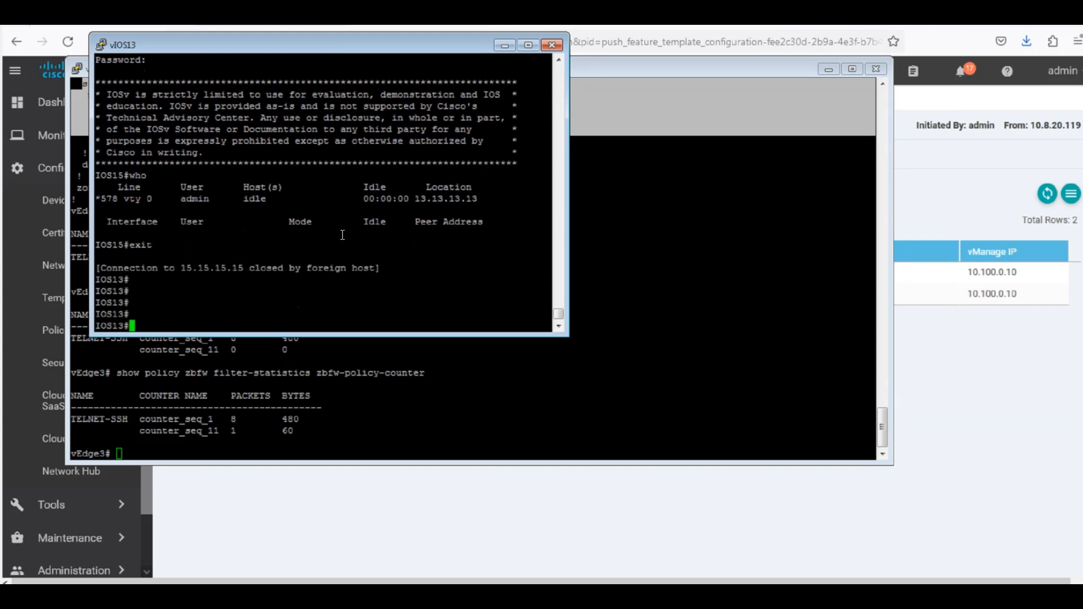
- Open an SSH version 2 session from IOS13 to 10.4.100.2 as admin and enter the account password
{"action": "key", "text": "Up"}
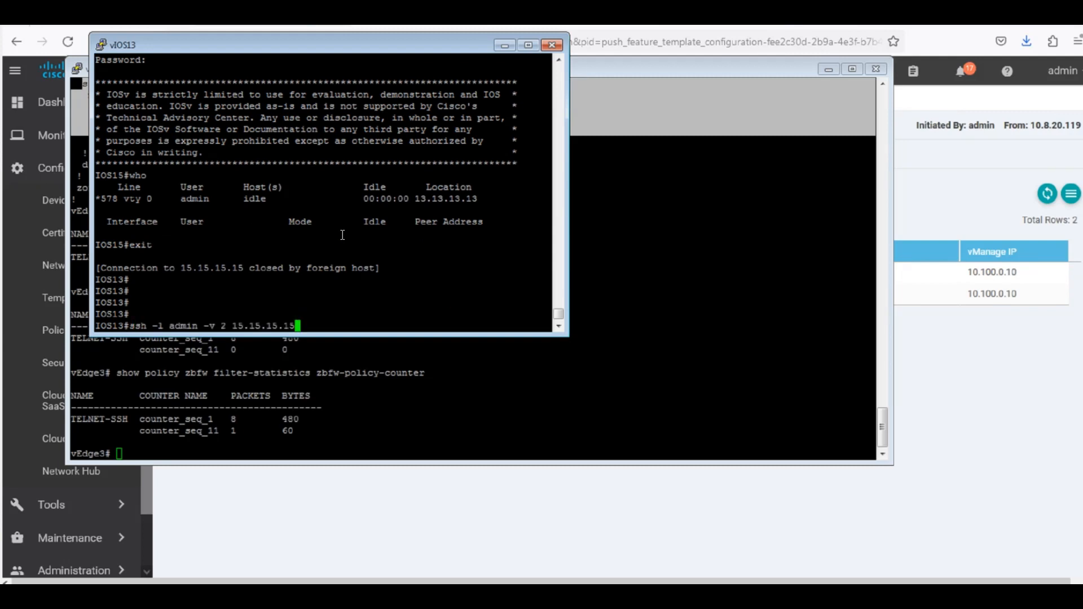
{"action": "key", "text": "BackSpace"}
{"action": "key", "text": "BackSpace"}
{"action": "key", "text": "BackSpace"}
{"action": "key", "text": "BackSpace"}
{"action": "key", "text": "BackSpace"}
{"action": "key", "text": "BackSpace"}
{"action": "key", "text": "BackSpace"}
{"action": "key", "text": "BackSpace"}
{"action": "key", "text": "BackSpace"}
{"action": "key", "text": "BackSpace"}
{"action": "key", "text": "BackSpace"}
{"action": "type", "text": "10.4.100.2"}
{"action": "key", "text": "Return"}
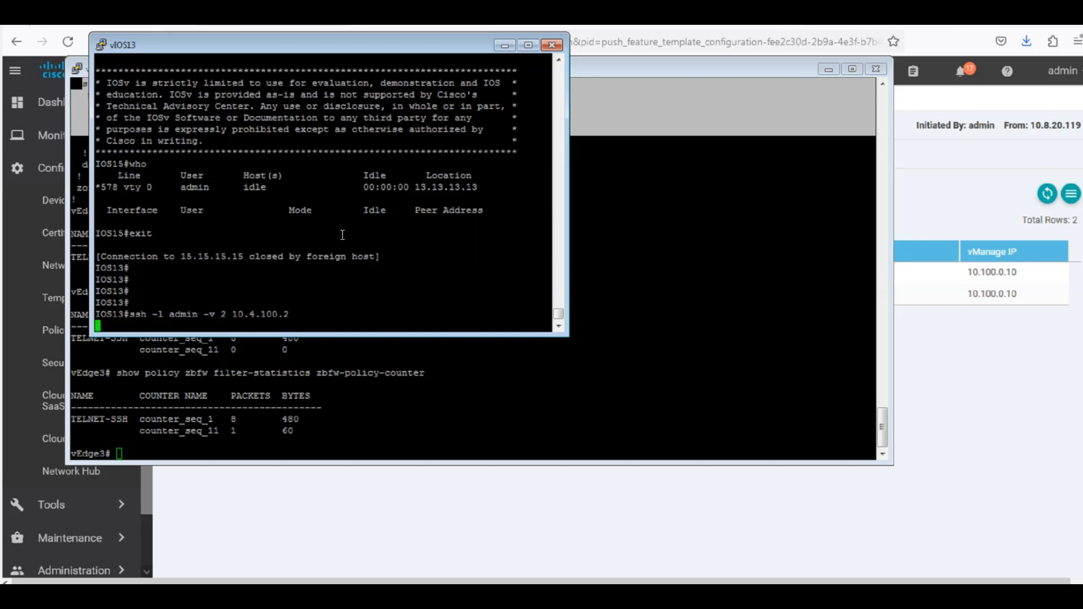
{"action": "key", "text": "Return"}
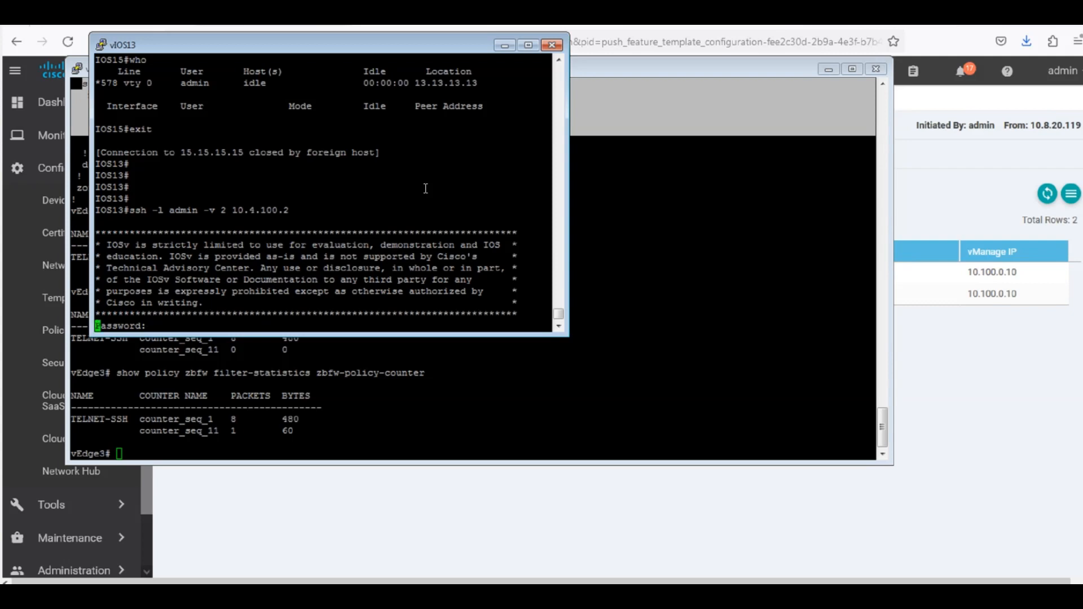
- Run who on IOS15 to check the source address of the SSH session, and exit the session
{"action": "type", "text": "who"}
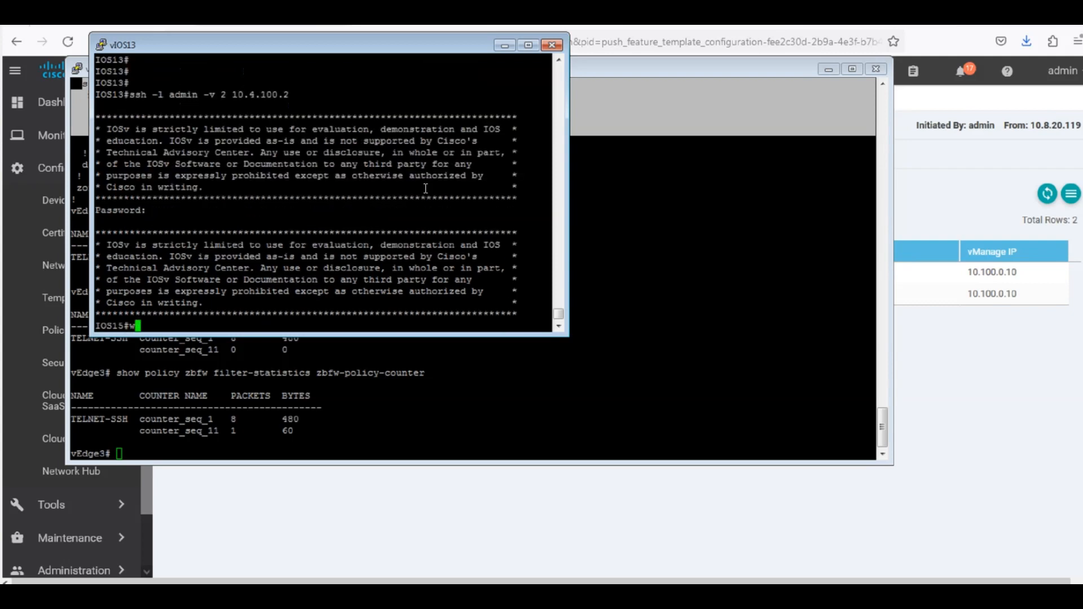
{"action": "key", "text": "Return"}
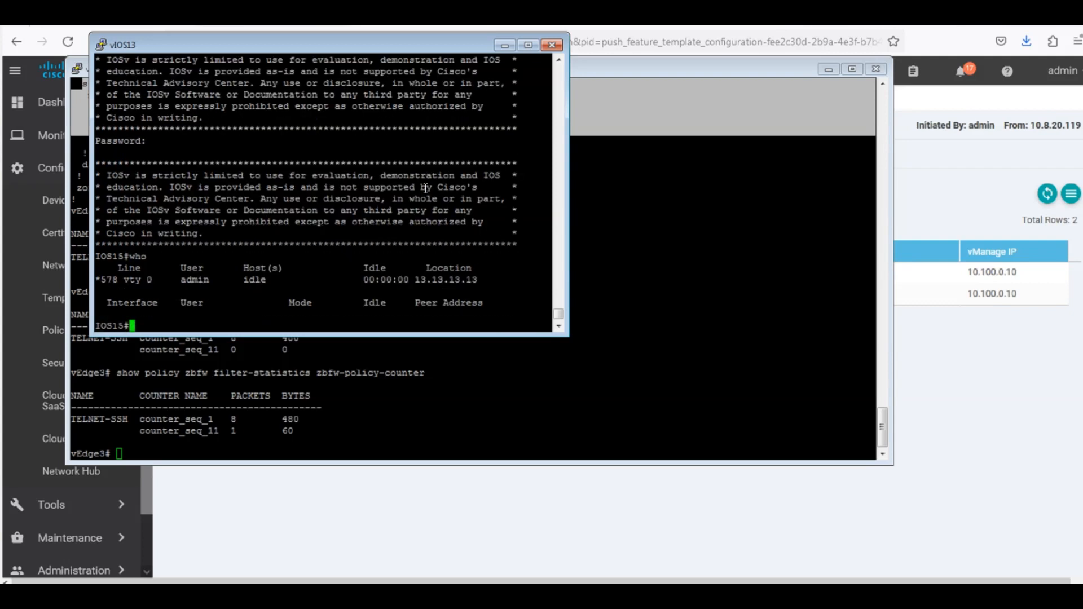
{"action": "double_click", "coordinate": [438, 280]}
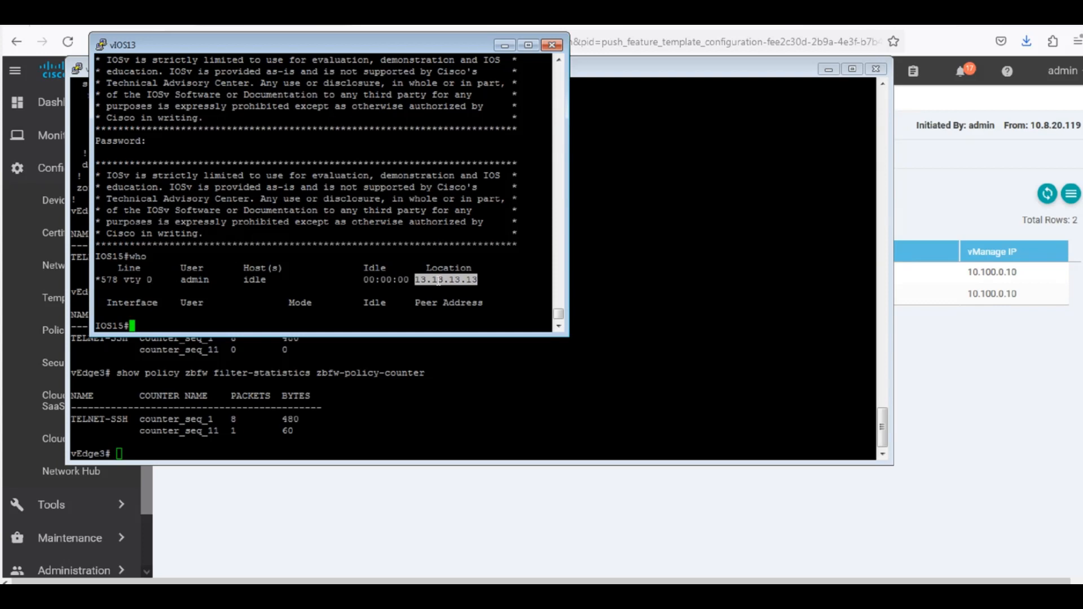
{"action": "type", "text": "exit"}
{"action": "key", "text": "Return"}
- Display the zone-based firewall policy counters on vEdge3 again and check the packet count of the sequence 11 counter
{"action": "left_click", "coordinate": [454, 386]}
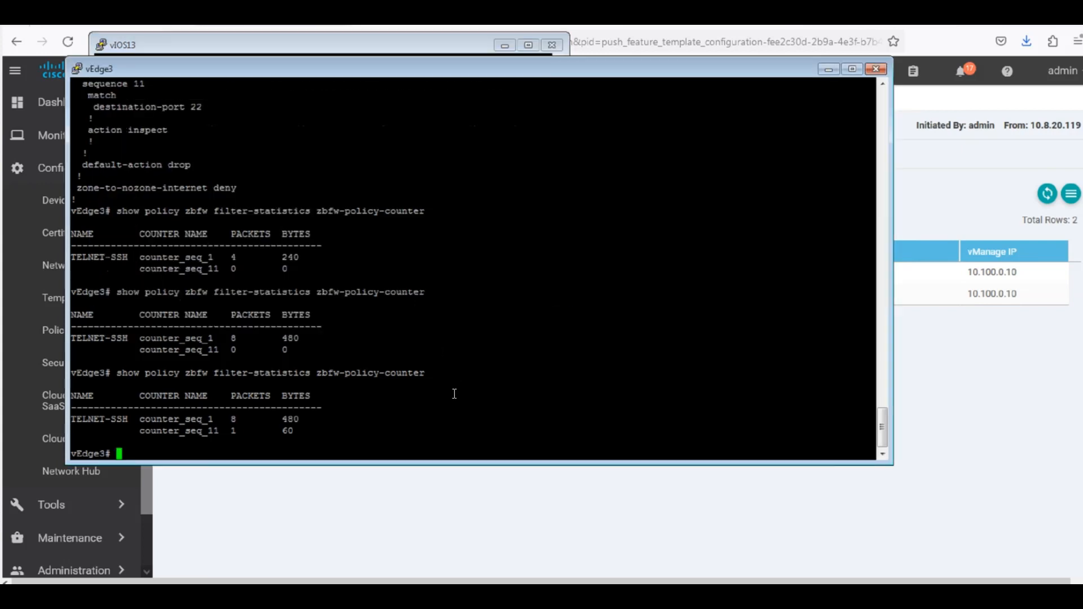
{"action": "key", "text": "Up"}
{"action": "key", "text": "Return"}
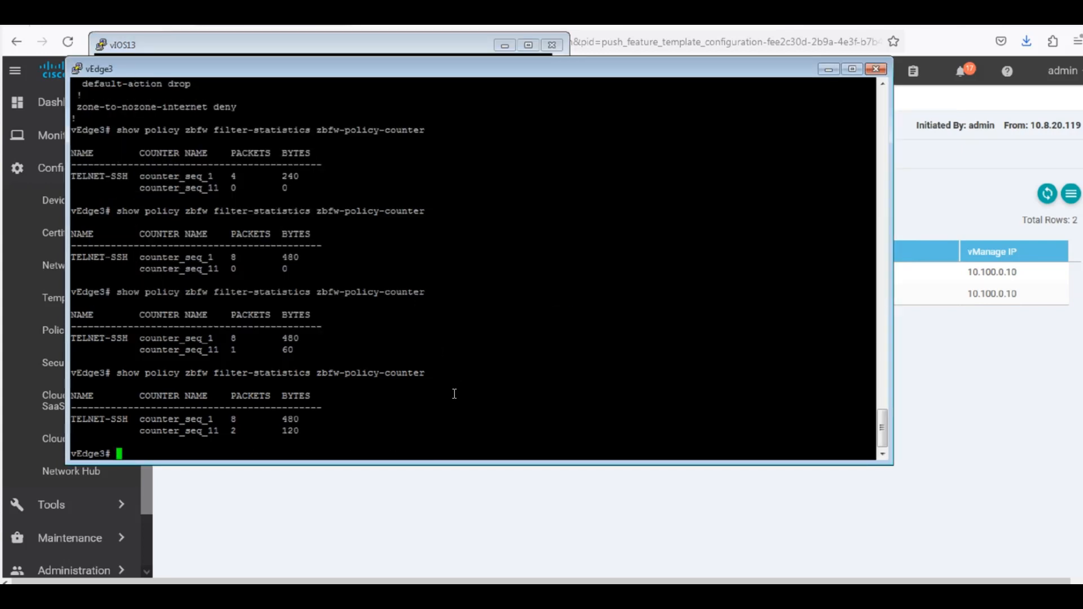
{"action": "left_click_drag", "start_coordinate": [223, 431], "coordinate": [240, 431]}
{"action": "left_click", "coordinate": [243, 431]}
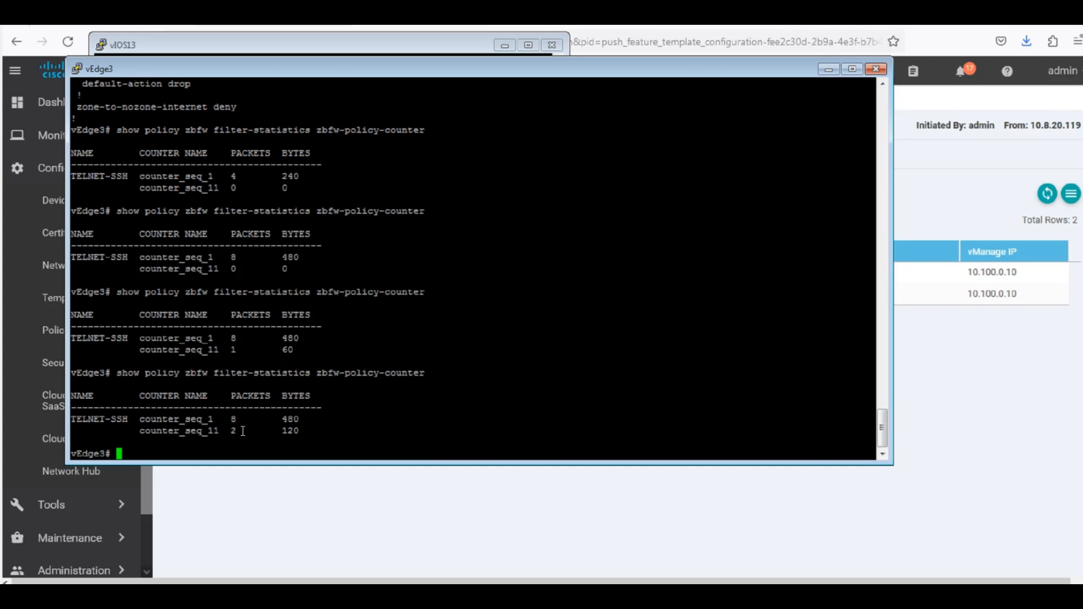